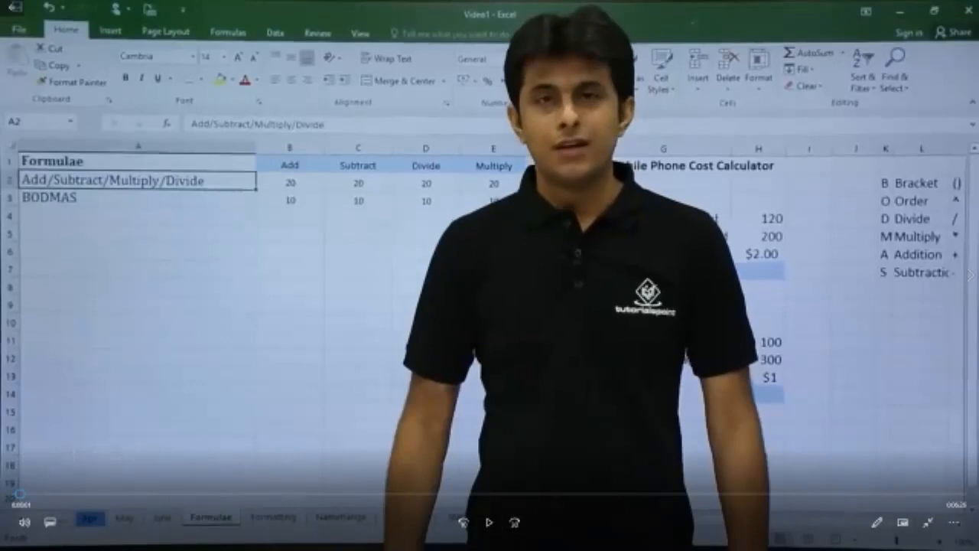
- Close the Excel Basic Formulas video and minimize the spreadsheet folder window
left_click(968, 10)
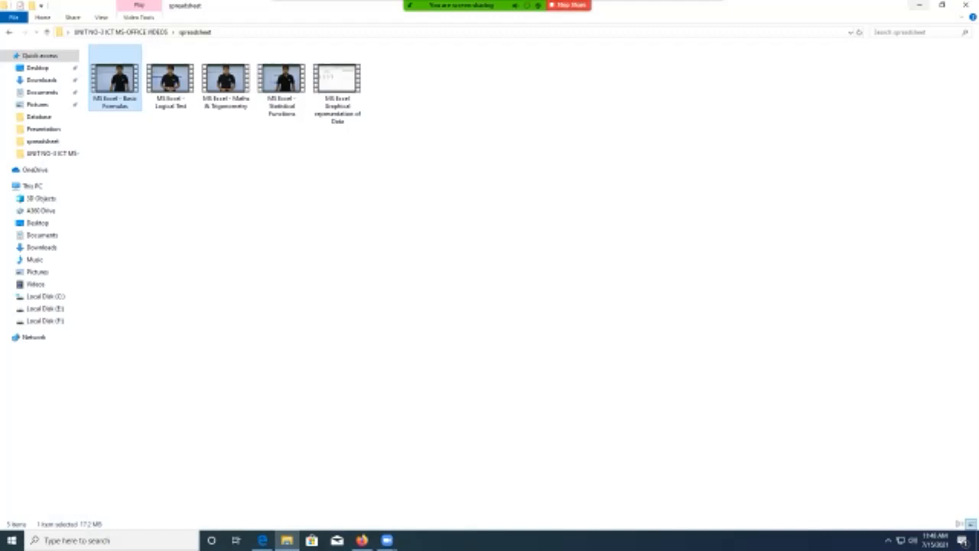
left_click(568, 4)
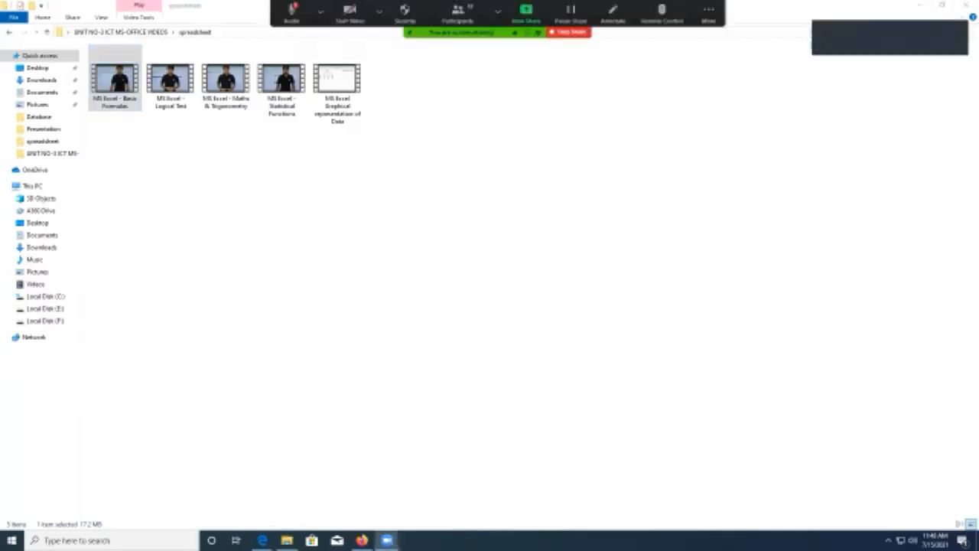
left_click(920, 5)
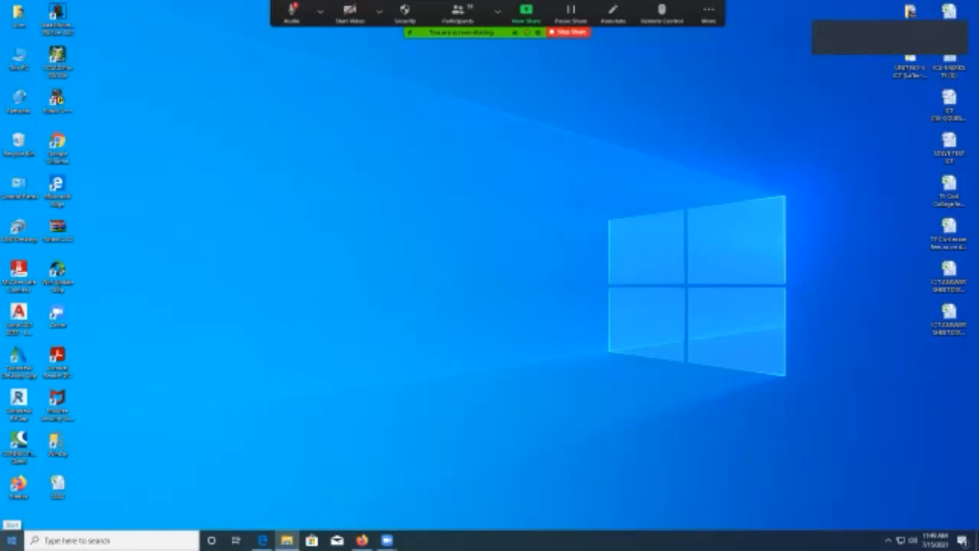
- Launch Microsoft Office Excel 2007 from the Microsoft Office program group with a blank workbook
left_click(11, 539)
scroll(91, 433, "down", 8)
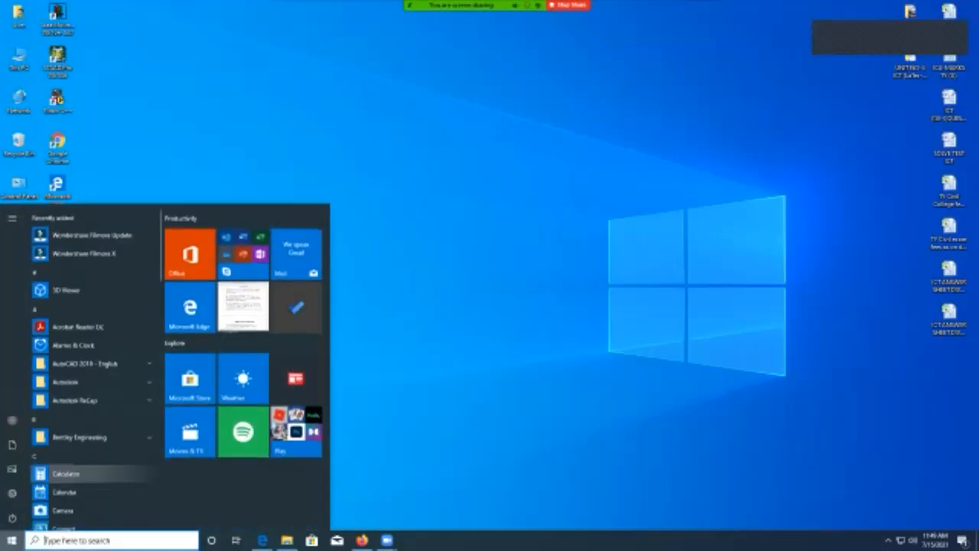
scroll(92, 433, "down", 5)
scroll(92, 475, "up", 2)
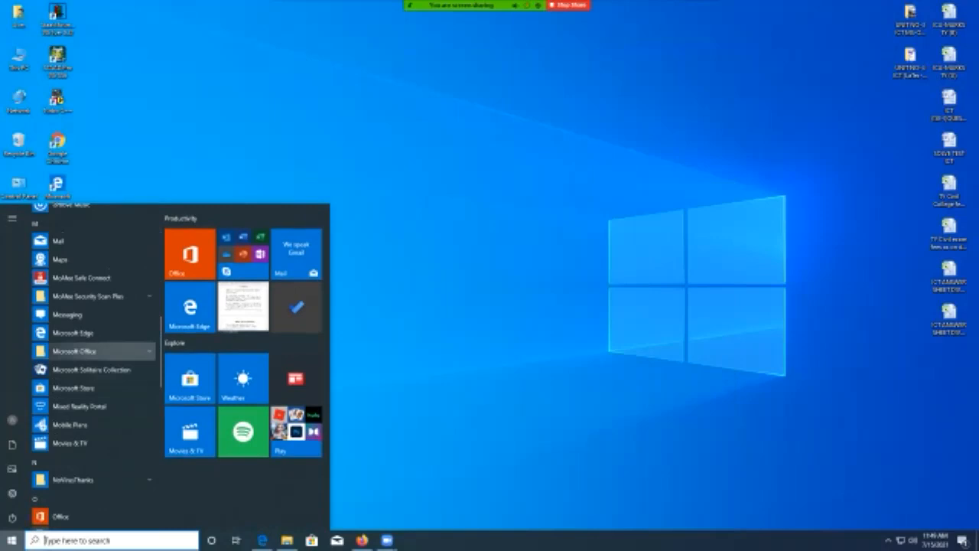
left_click(92, 351)
scroll(92, 459, "down", 1)
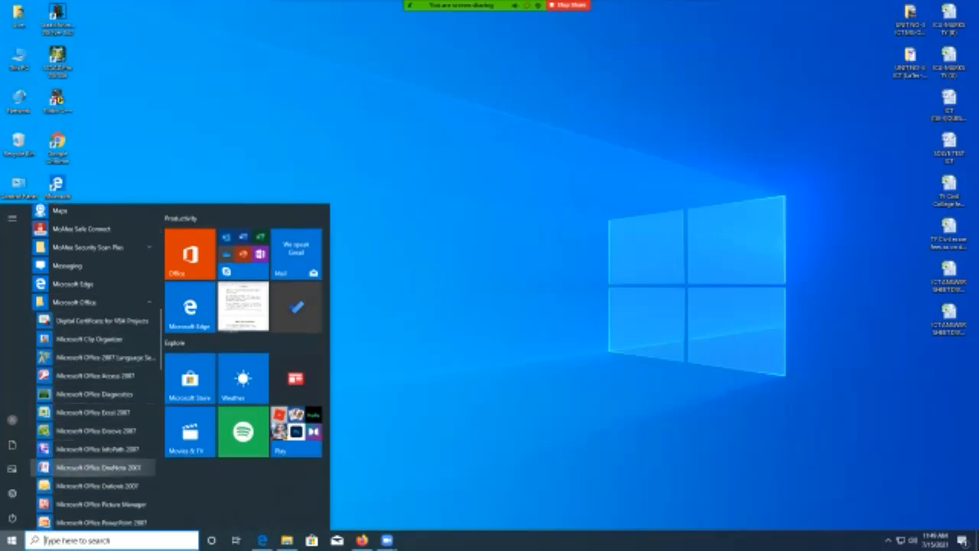
scroll(92, 501, "down", 2)
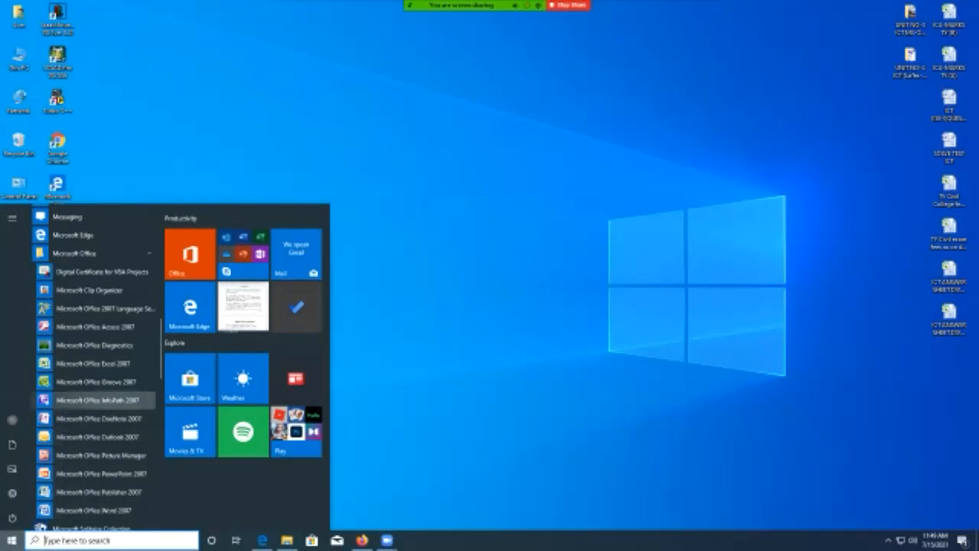
left_click(91, 363)
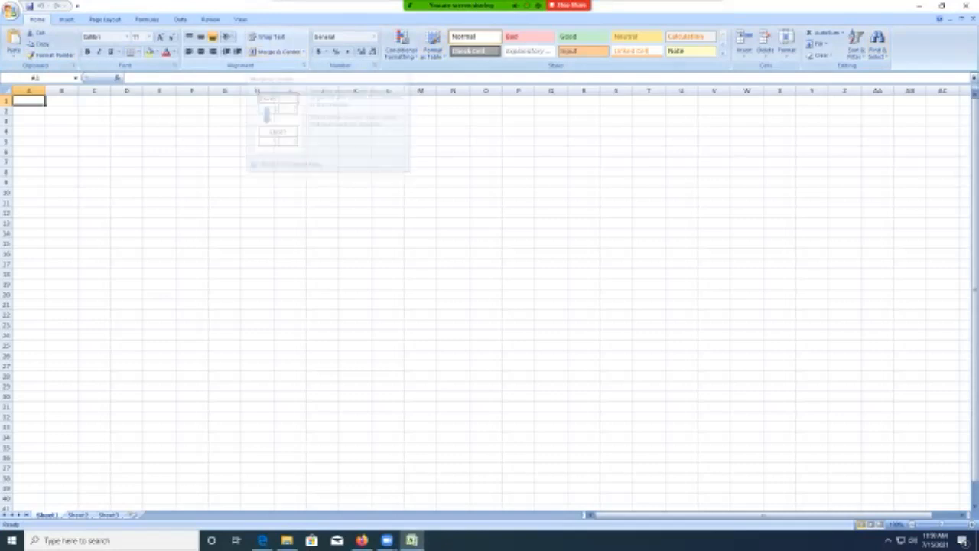
left_click(66, 19)
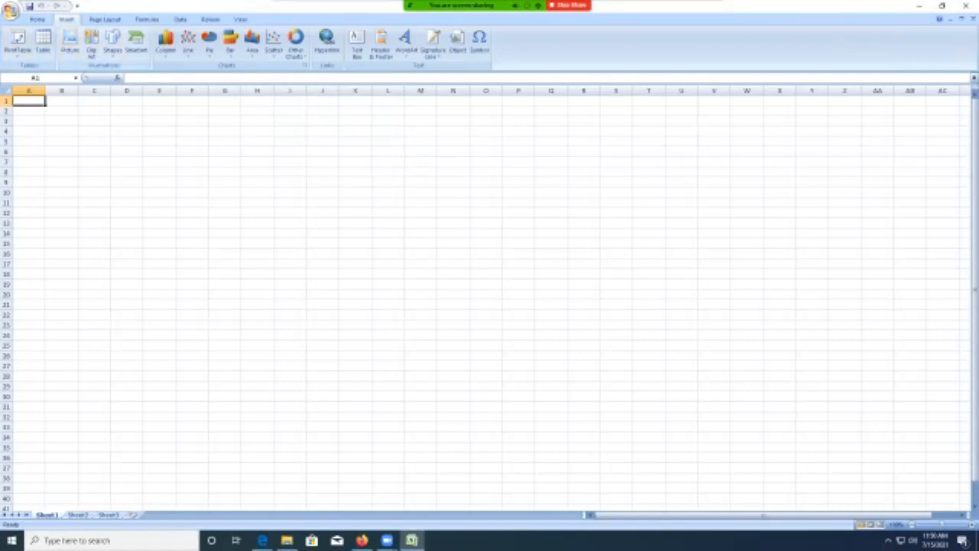
left_click(37, 19)
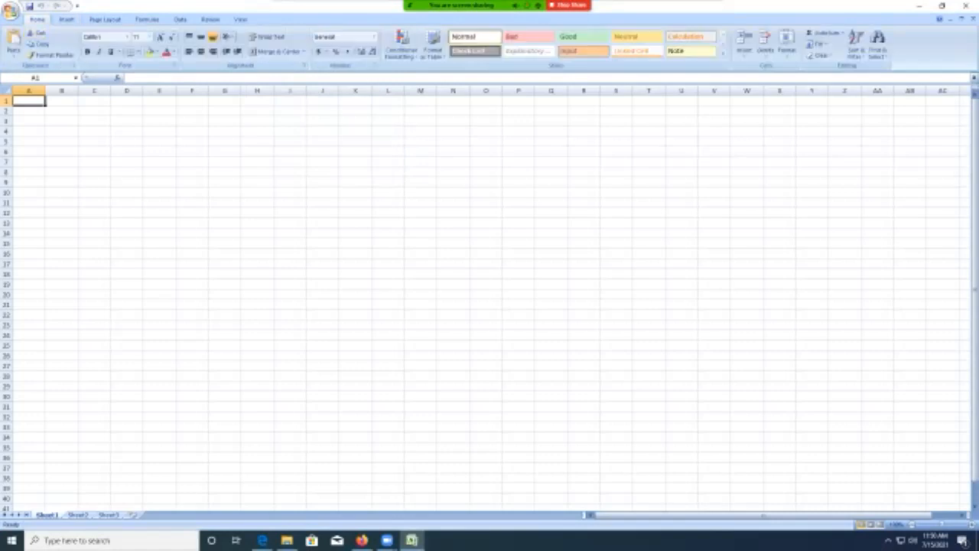
left_click_drag(61, 120, 527, 203)
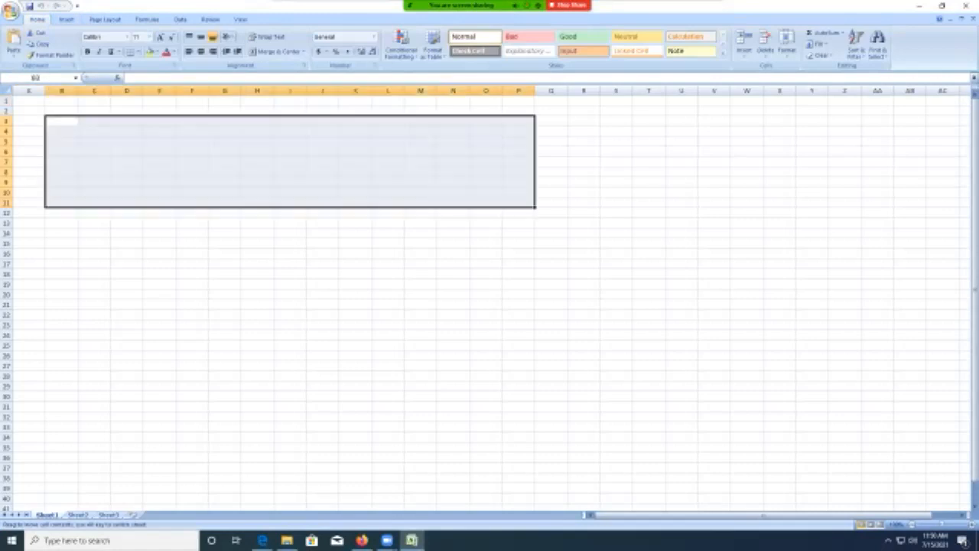
- Enter the column headings sr, name, ise-1, ise-2 and avg in cells B3 to F3
left_click(61, 121)
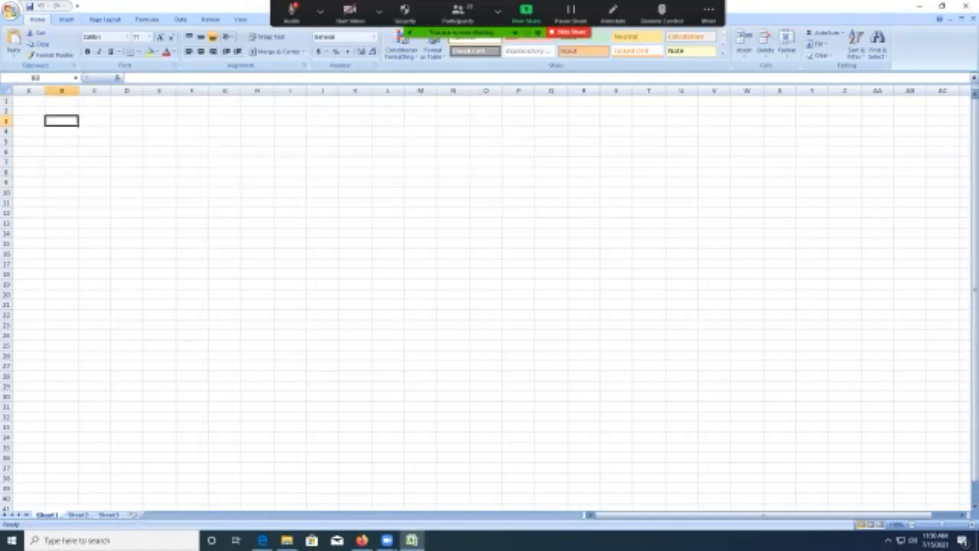
type("cr")
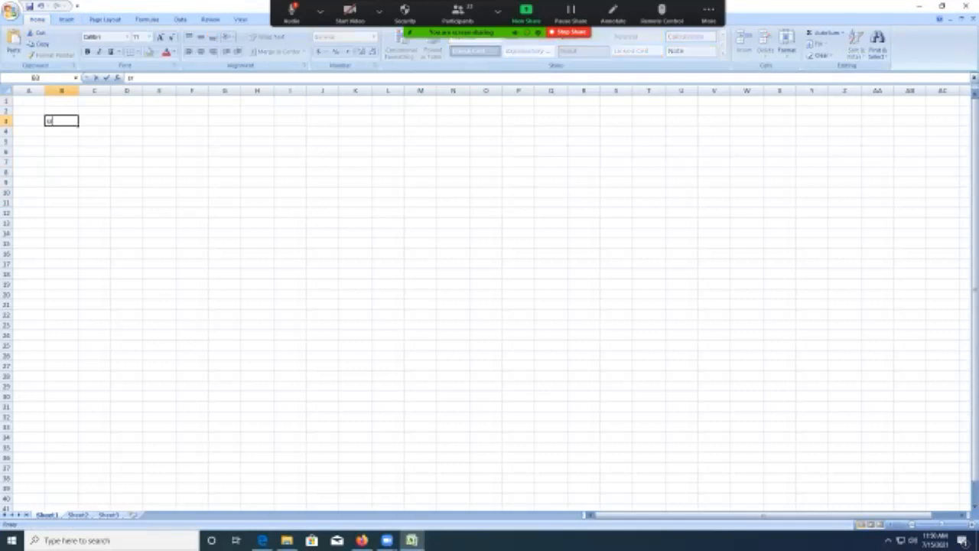
key("Tab")
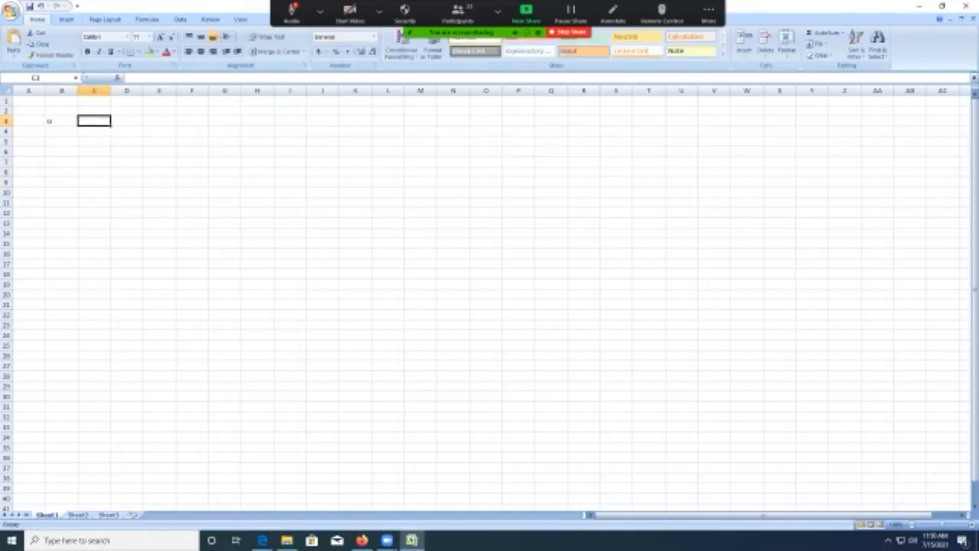
type("name")
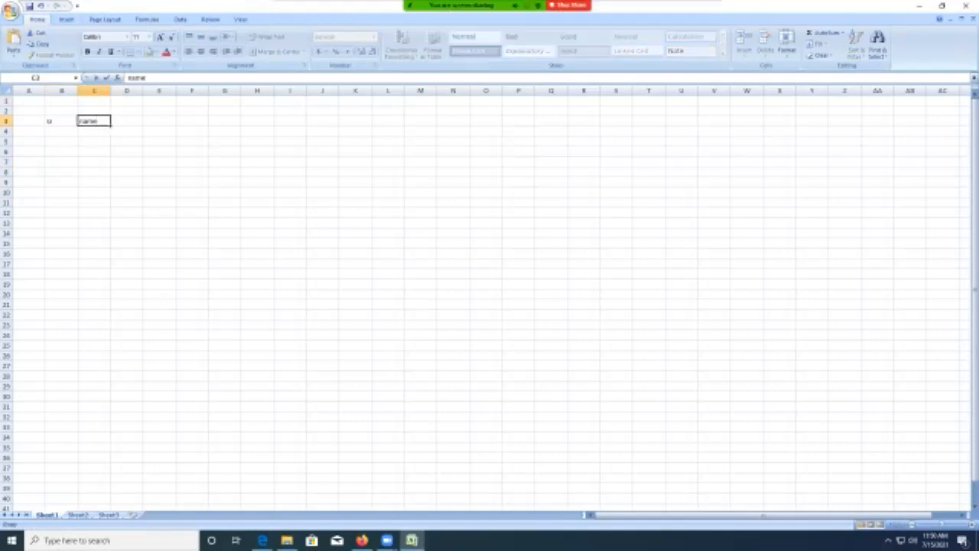
key("Tab")
type("b")
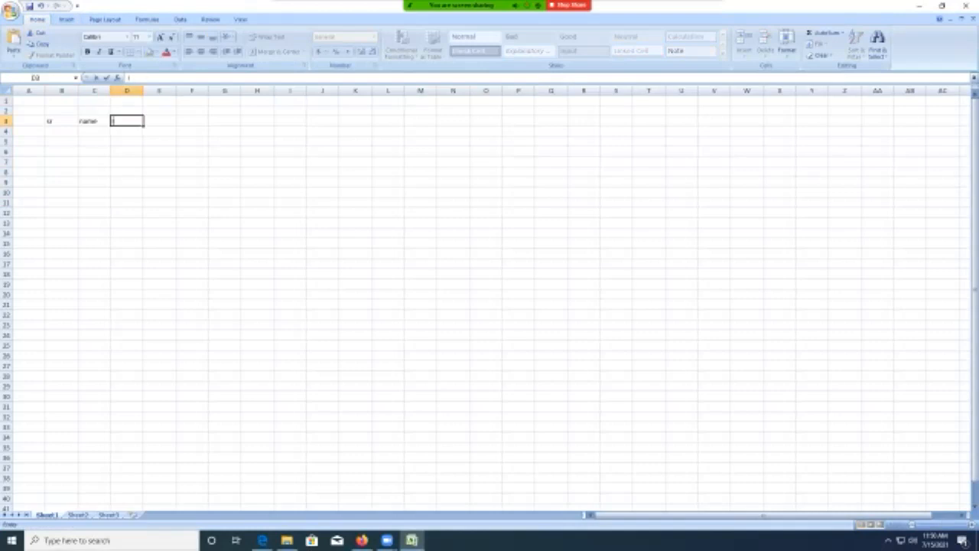
type("io-1")
key("Tab")
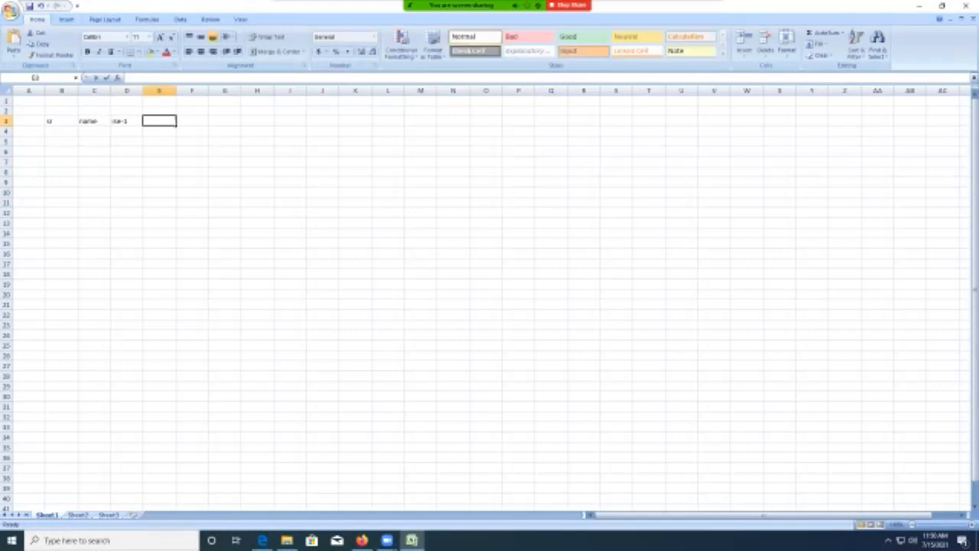
type("bio-2")
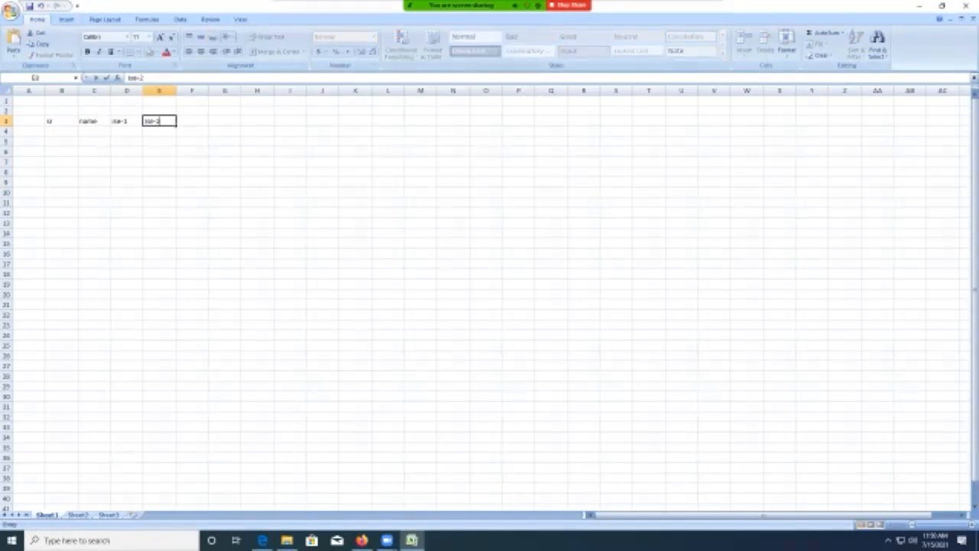
key("Tab")
type("s")
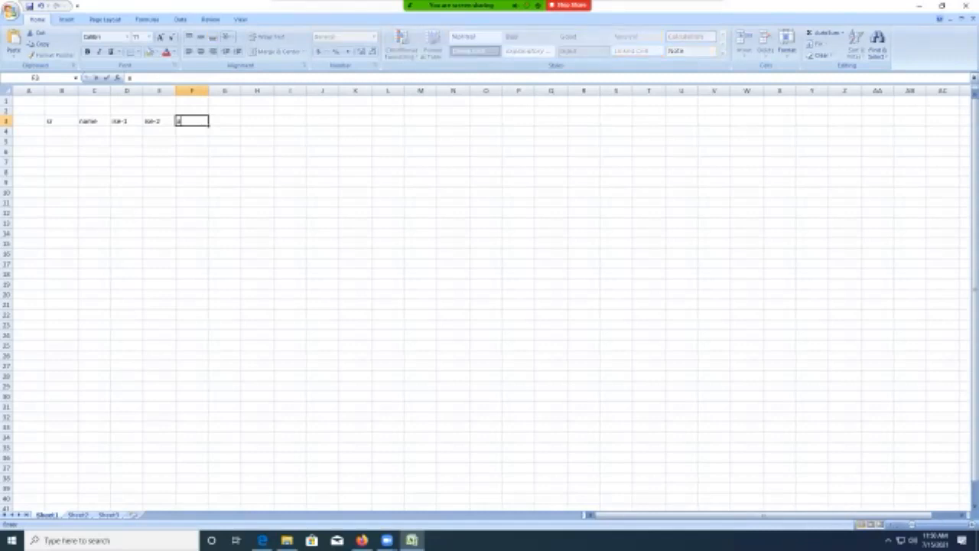
type("vg")
left_click(192, 192)
- Enter the serial numbers 1, 2 and 3 in cells B4 to B6
left_click(61, 131)
type("1")
key("Return")
type("2")
key("Return")
type("3")
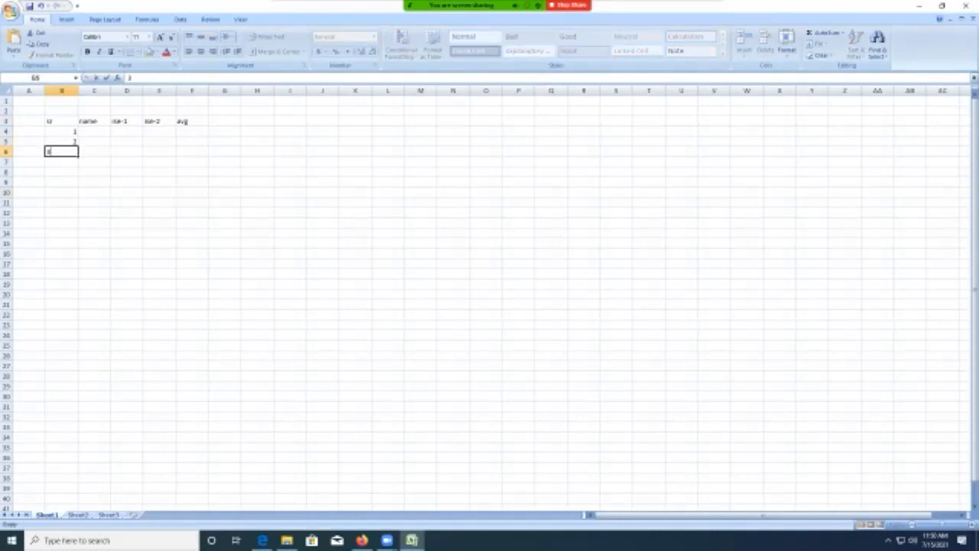
- Fill the name column in cells C4 to C6 with abc, efd and hjk
left_click(94, 131)
type("abc")
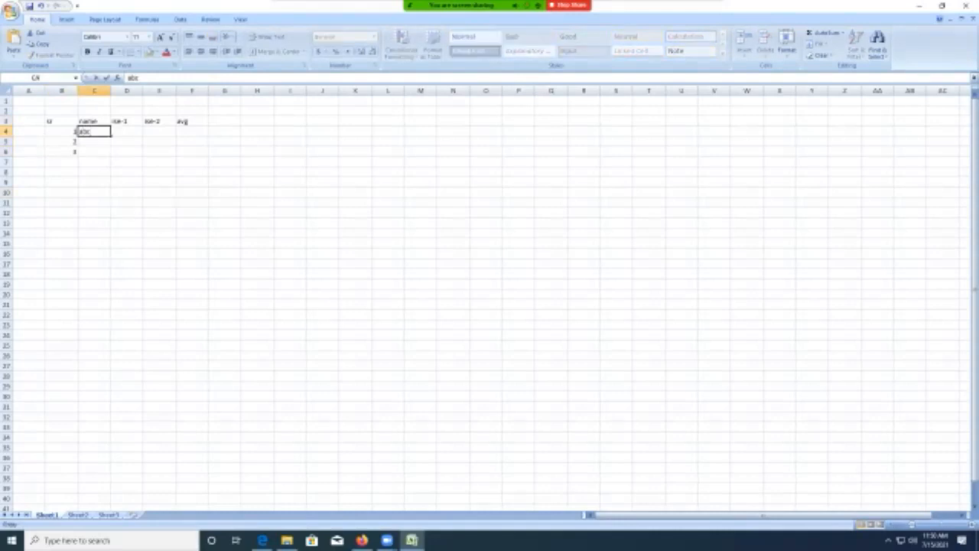
key("Return")
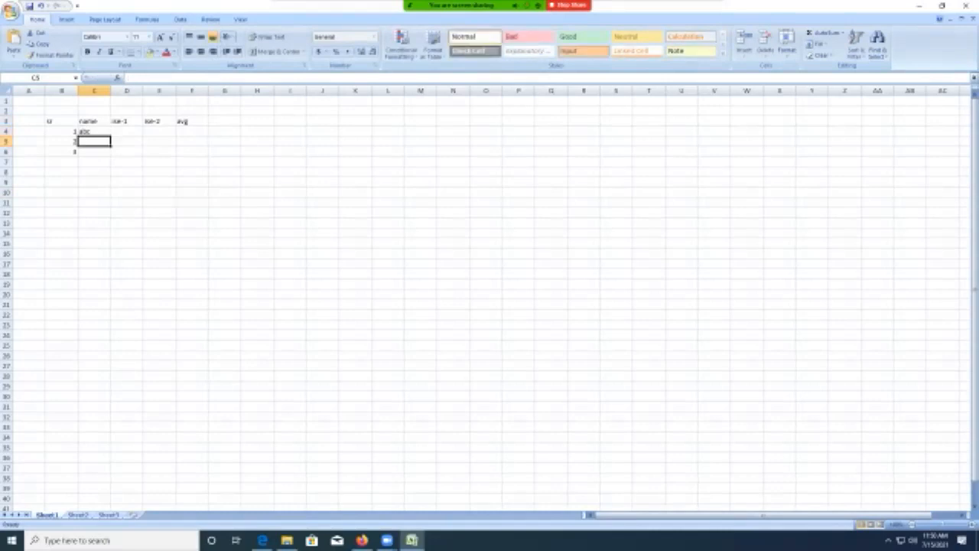
type("xyz")
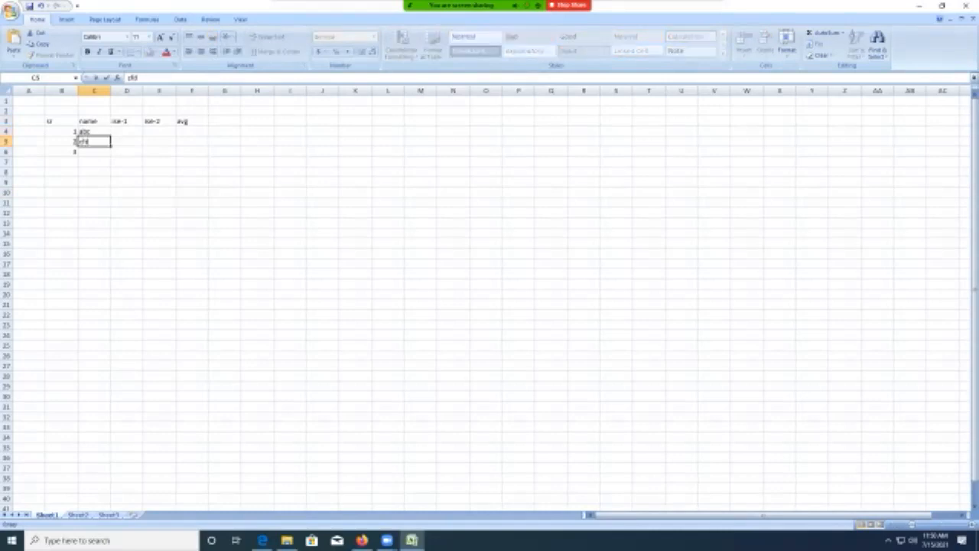
left_click(94, 181)
left_click(94, 151)
type("fgh")
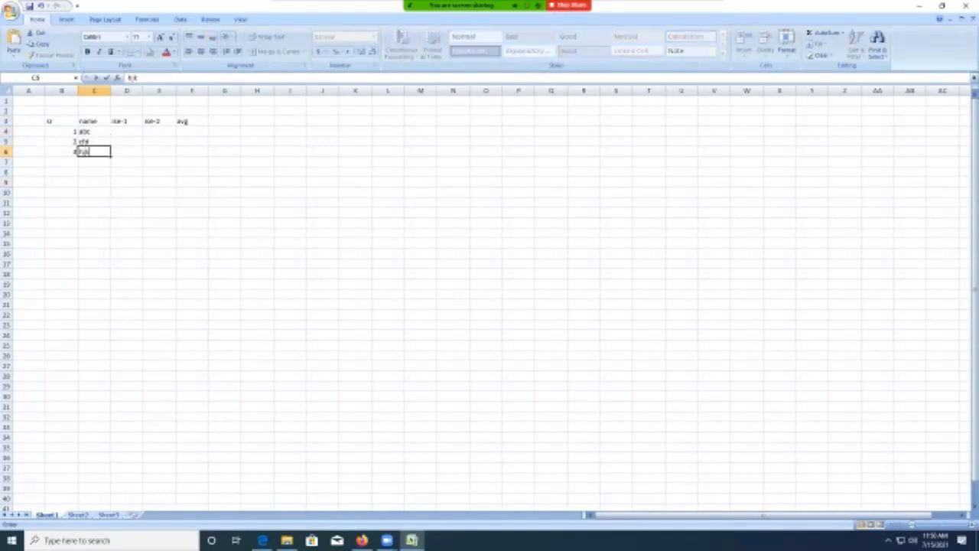
left_click(127, 263)
- Enter 25 as both the ise-1 and ise-2 marks for abc in cells D4 and E4
left_click(126, 131)
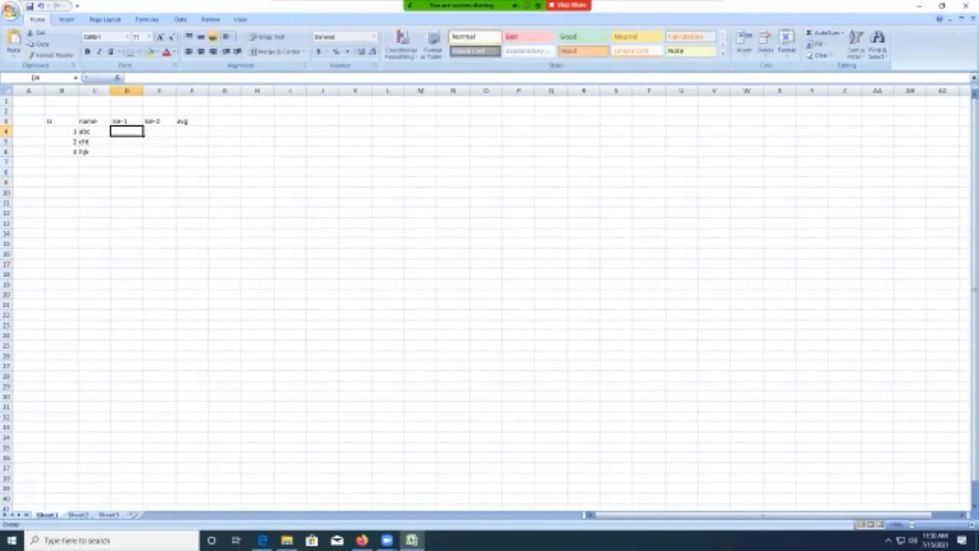
type("25")
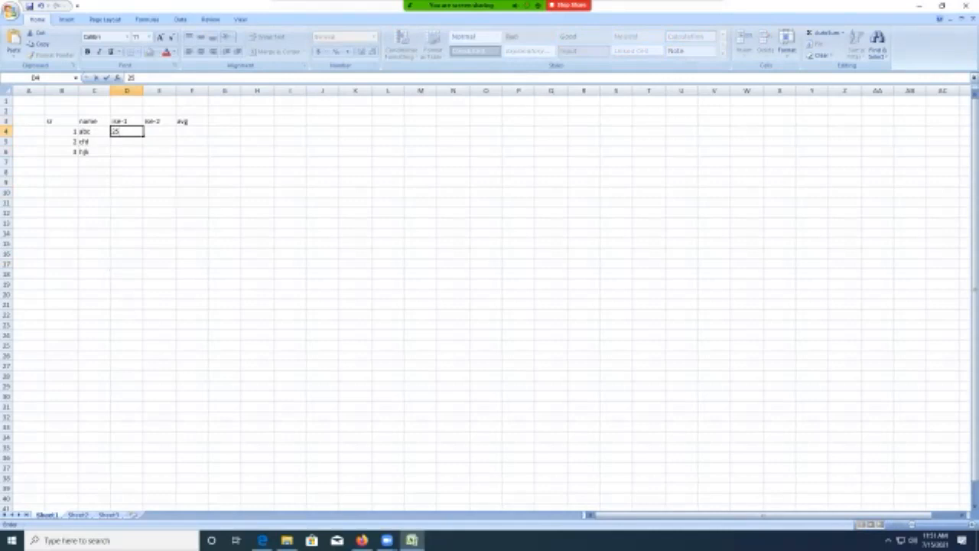
key("Tab")
type("25")
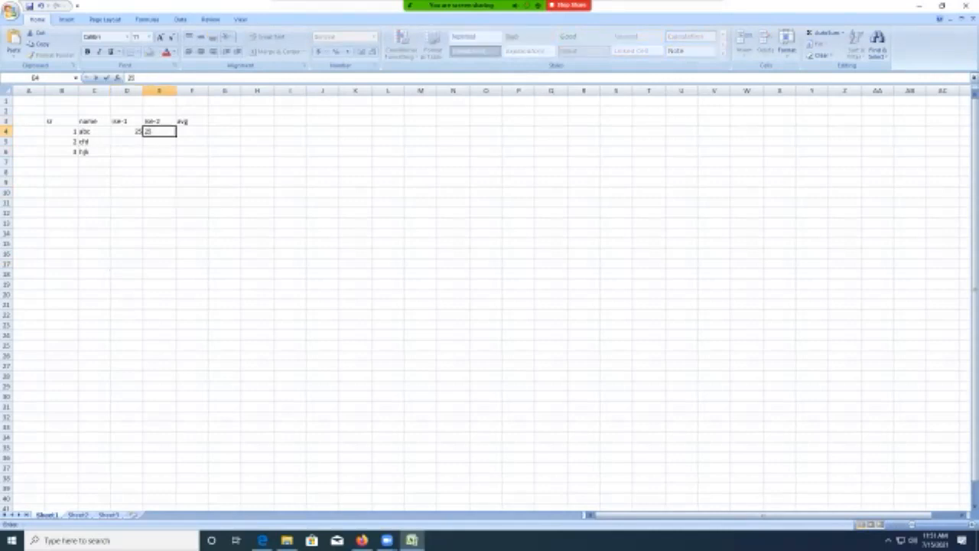
left_click(159, 232)
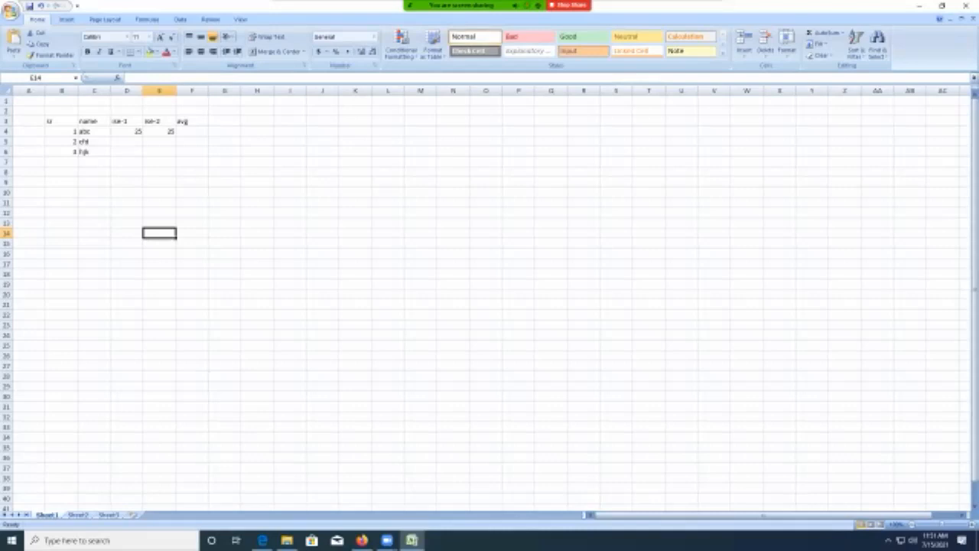
left_click(61, 121)
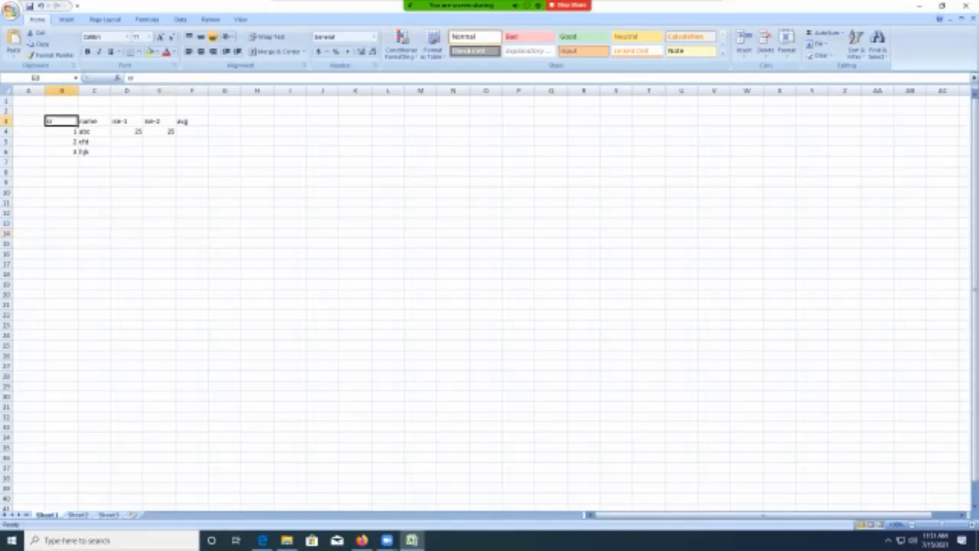
left_click(28, 131)
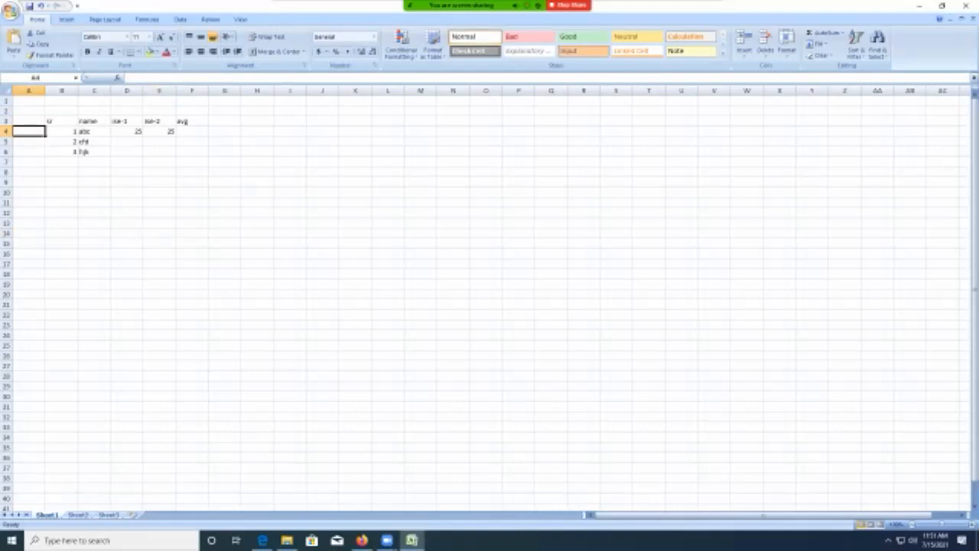
left_click(127, 90)
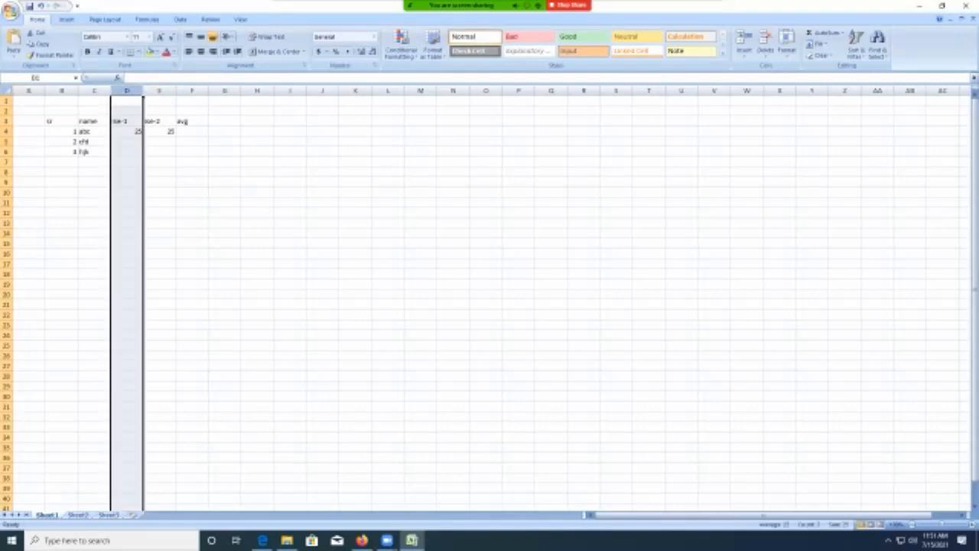
left_click(159, 90)
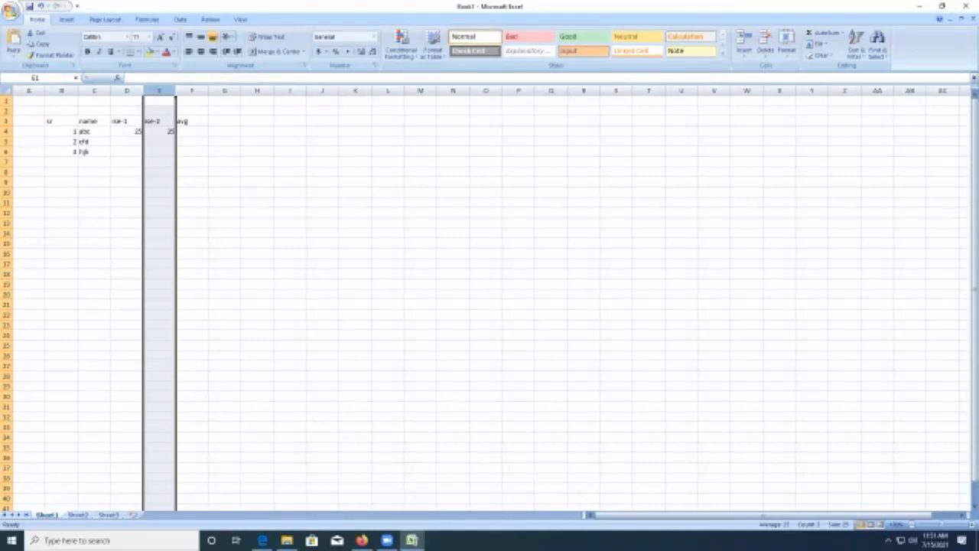
- Calculate the average of abc's two marks in cell F4 with the formula =(D4+E4)/2
left_click(192, 131)
double_click(192, 132)
type("=")
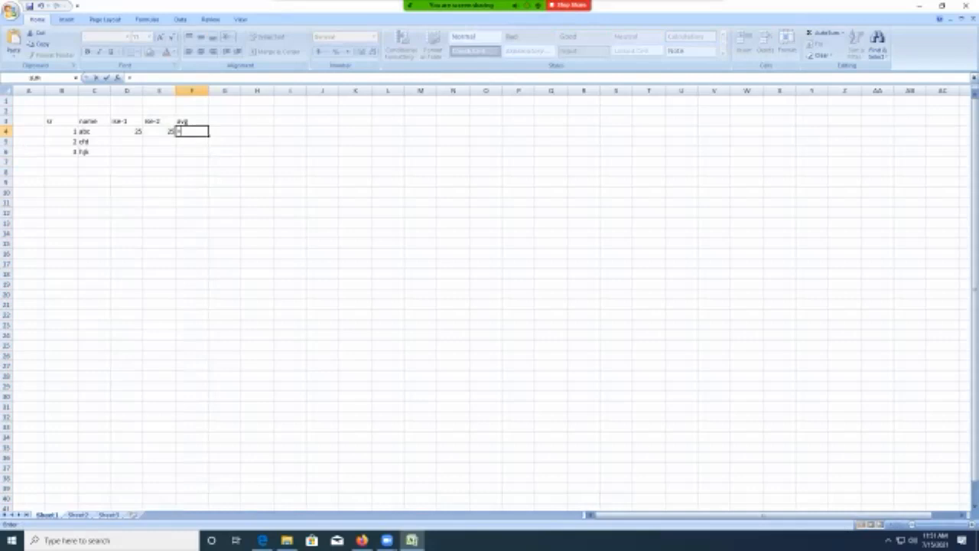
type("(")
left_click(138, 132)
type("+")
left_click(159, 131)
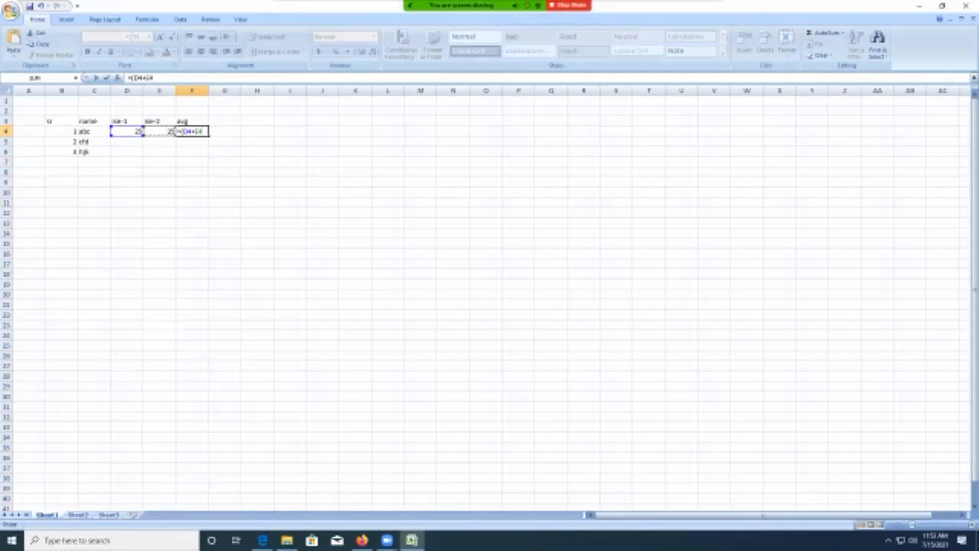
type(")/2")
key("Return")
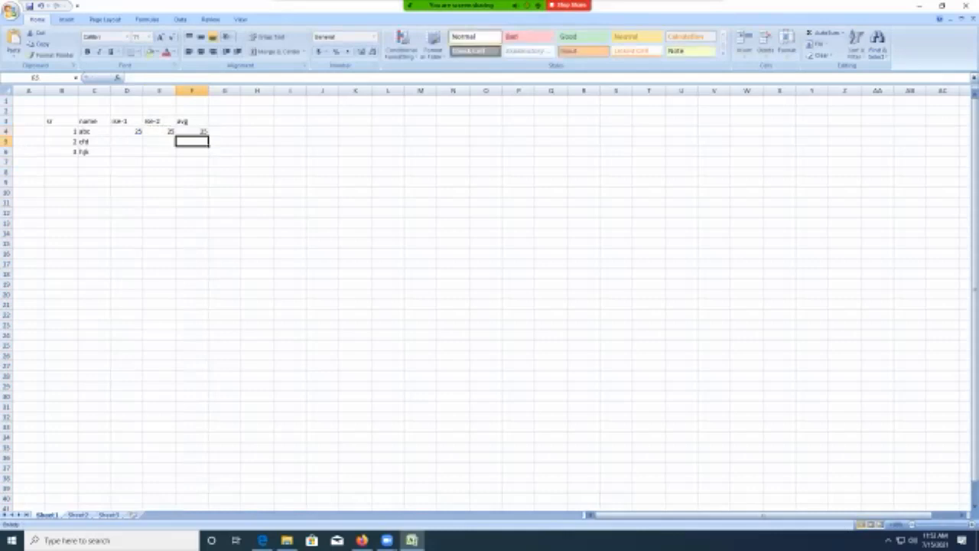
- Copy the average formula in cell F4 down through cell F15
left_click(192, 121)
left_click(192, 132)
left_click_drag(208, 136, 214, 254)
- Enter 26 as the ise-1 mark and 24 as the ise-2 mark for efd in cells D5 and E5
left_click(127, 142)
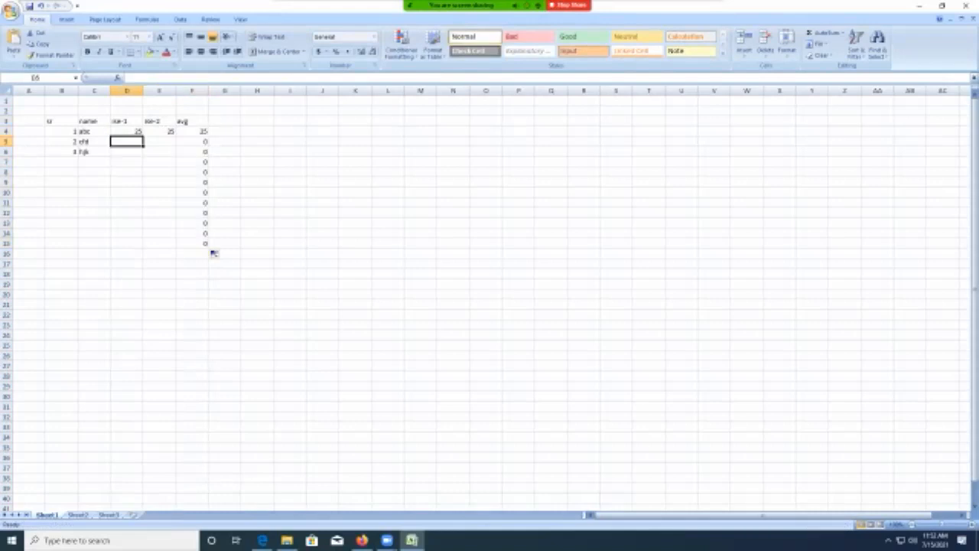
type("25")
key("Tab")
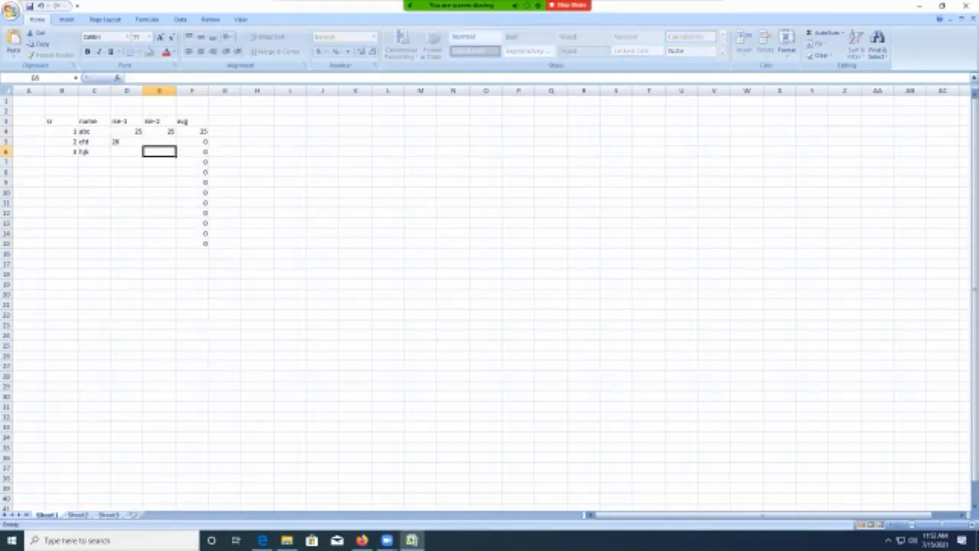
type("24")
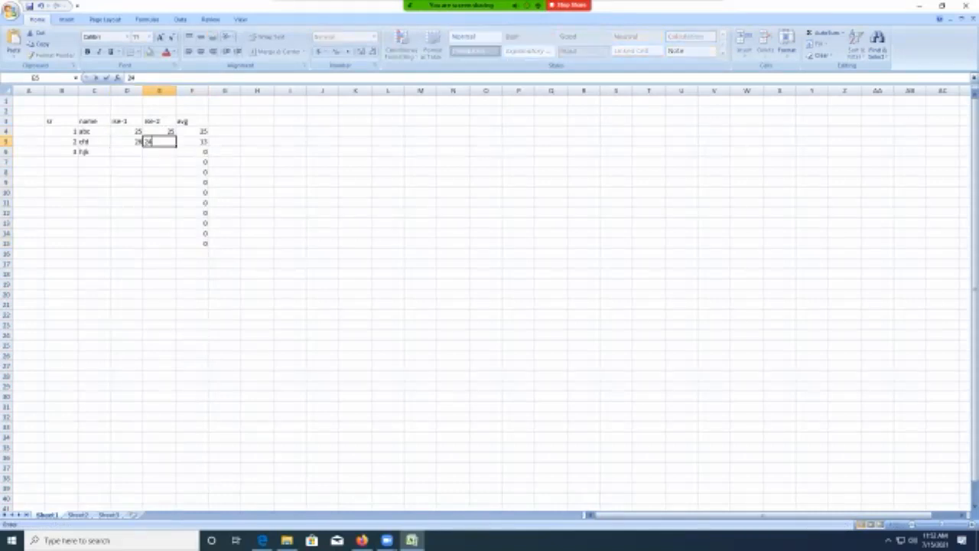
left_click(192, 314)
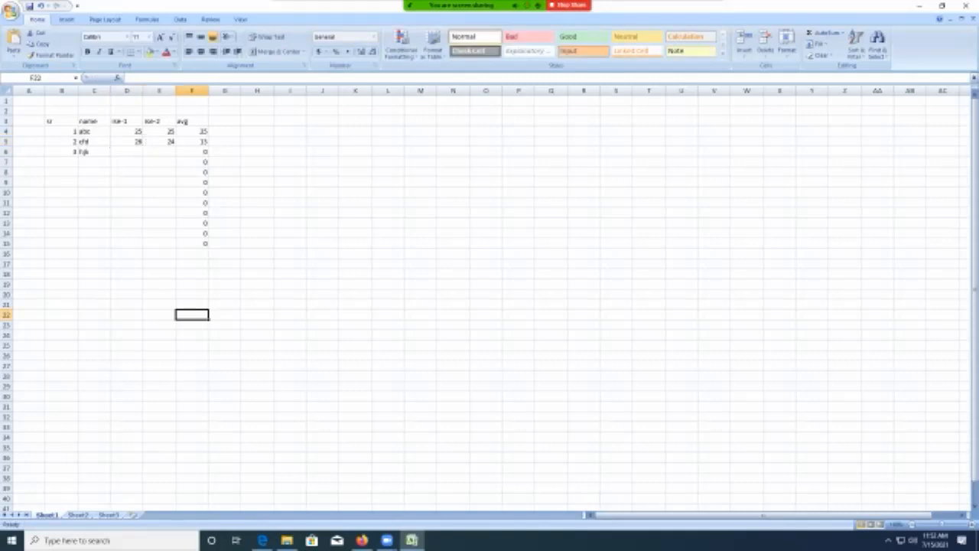
- Enter 20 as the ise-1 mark and 15 as the ise-2 mark for hjk in cells D6 and E6
left_click(127, 152)
type("26")
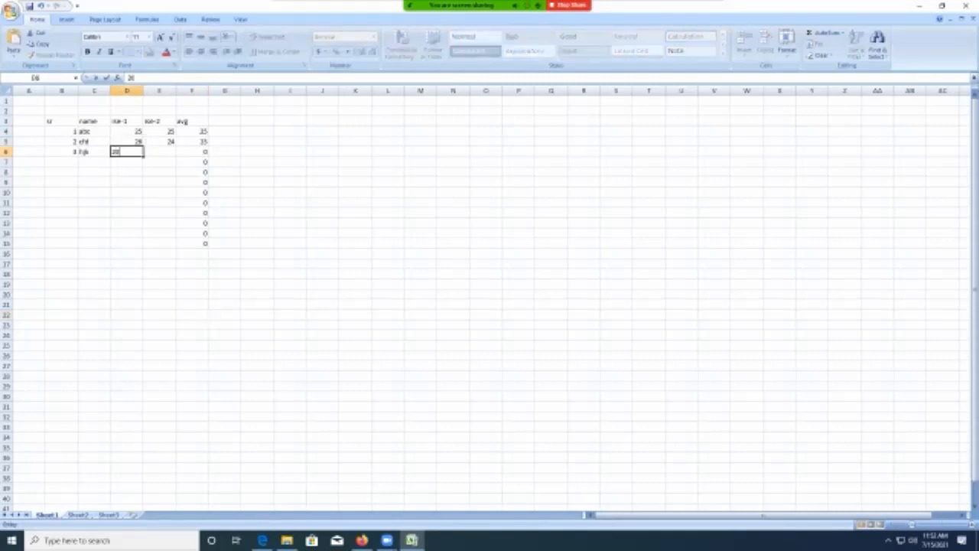
key("Tab")
type("15")
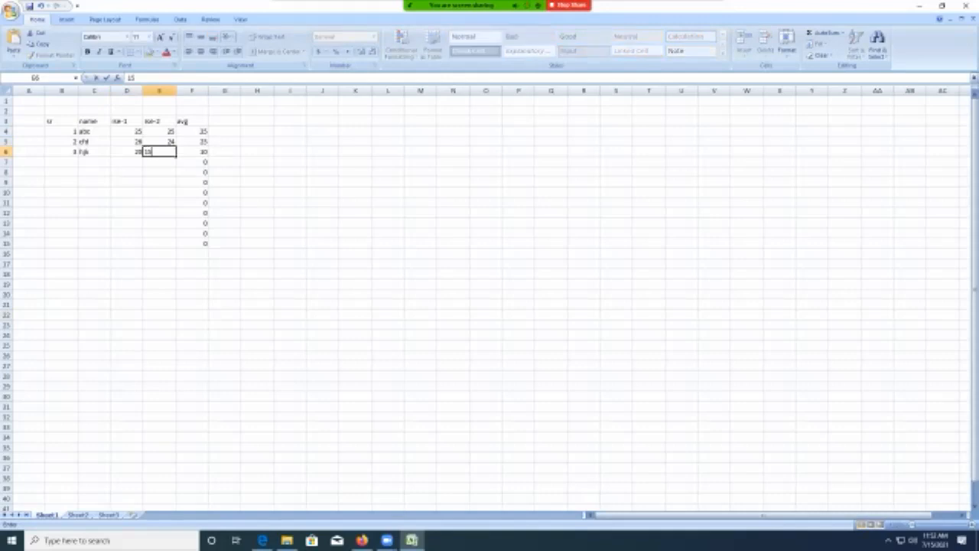
key("Return")
left_click(257, 192)
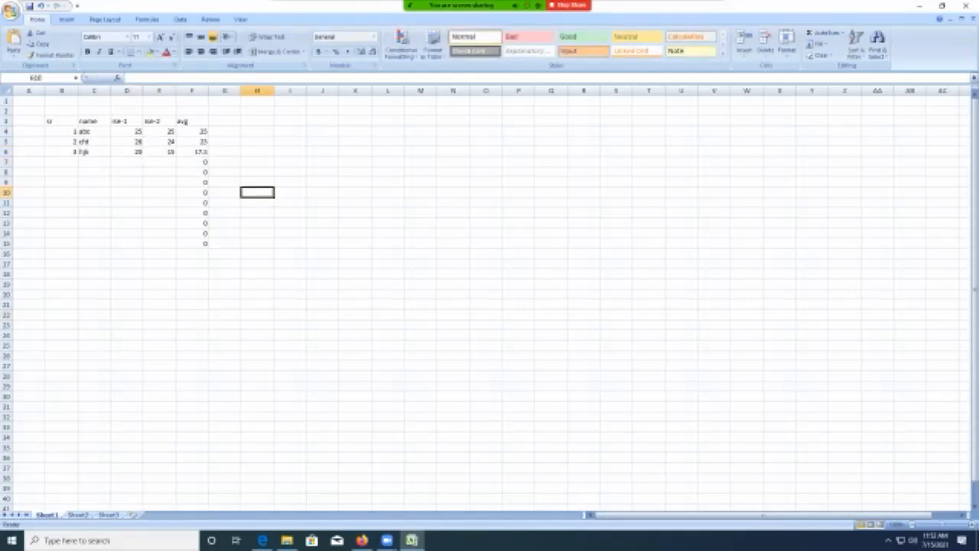
left_click(160, 132)
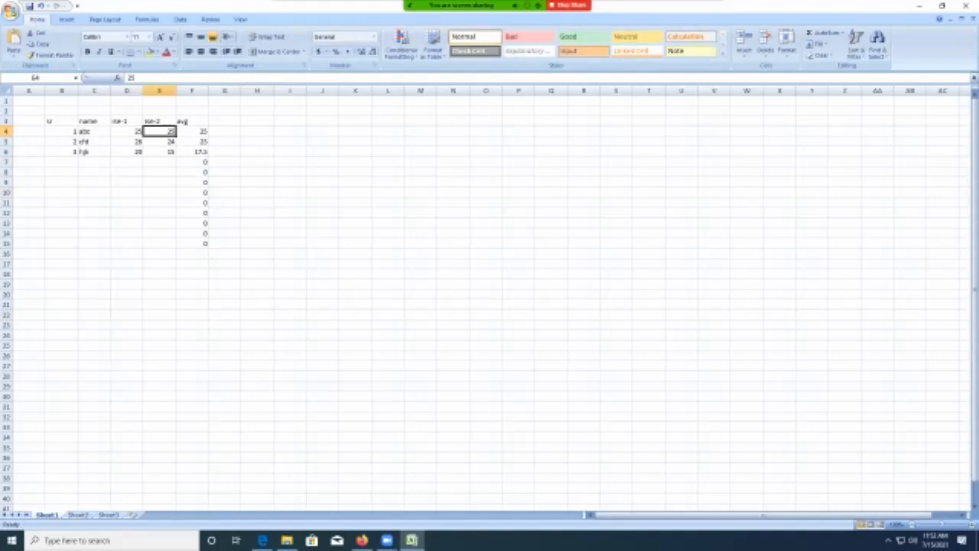
left_click(127, 91)
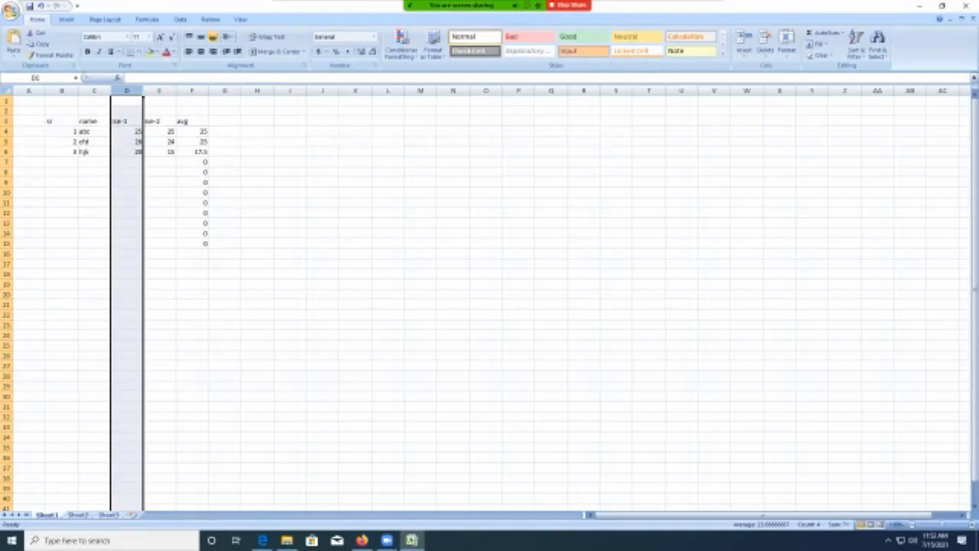
left_click(257, 192)
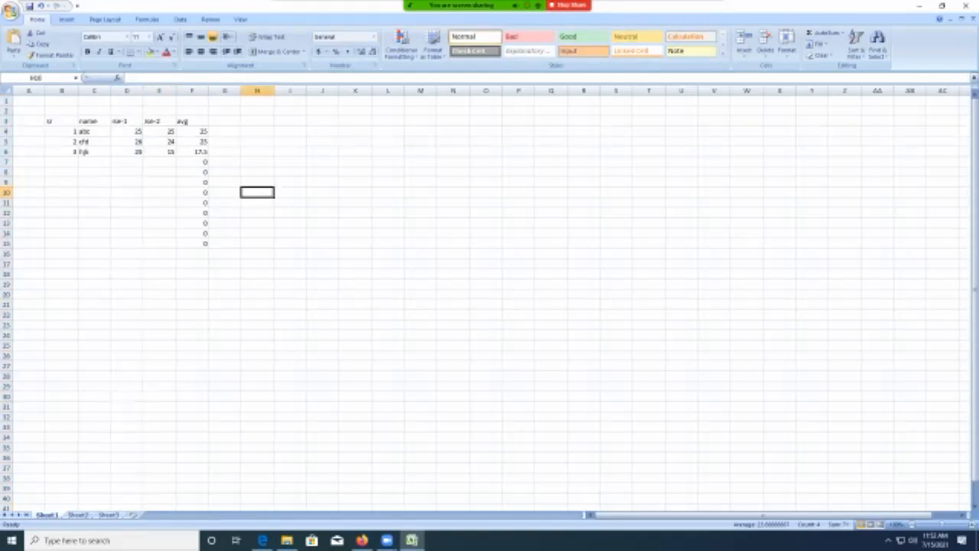
- Enter a formula in cell C18 that subtracts a number from 150 without using cell references
left_click(94, 274)
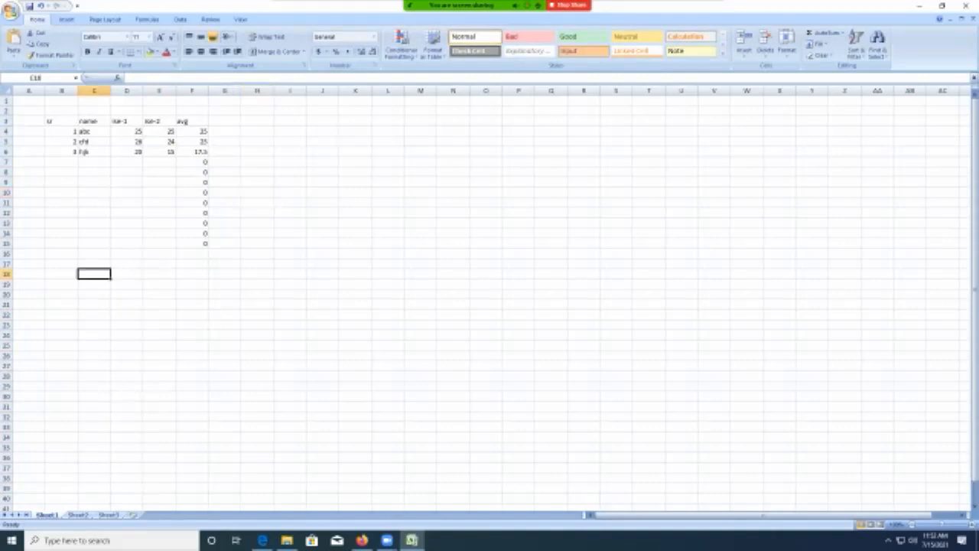
type("=")
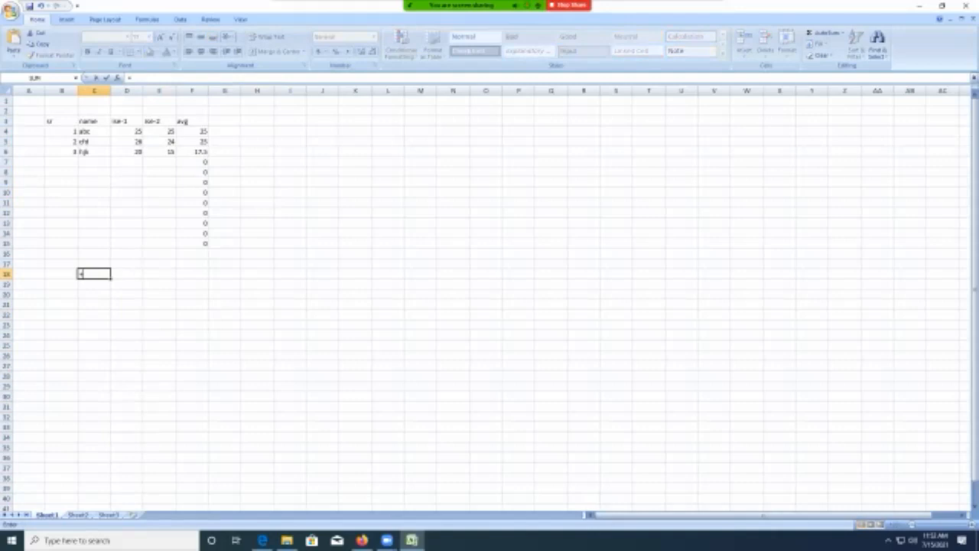
type("30-1")
key("BackSpace")
key("BackSpace")
key("BackSpace")
key("BackSpace")
type("100-")
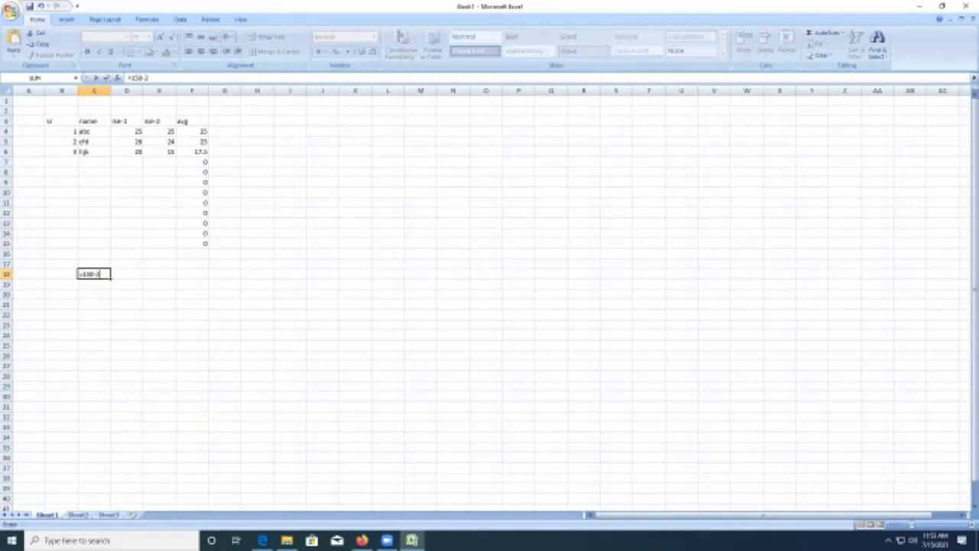
type("50")
key("Return")
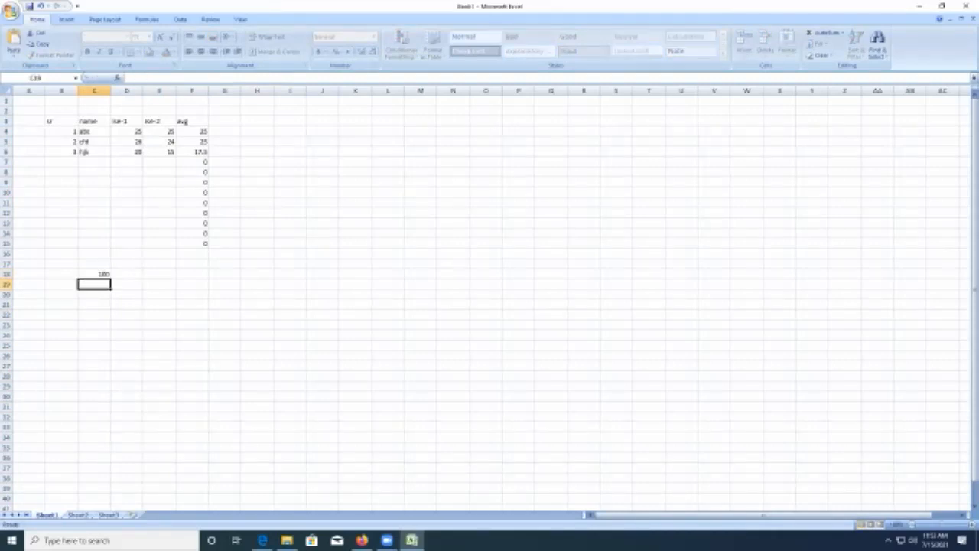
left_click(257, 325)
left_click(420, 345)
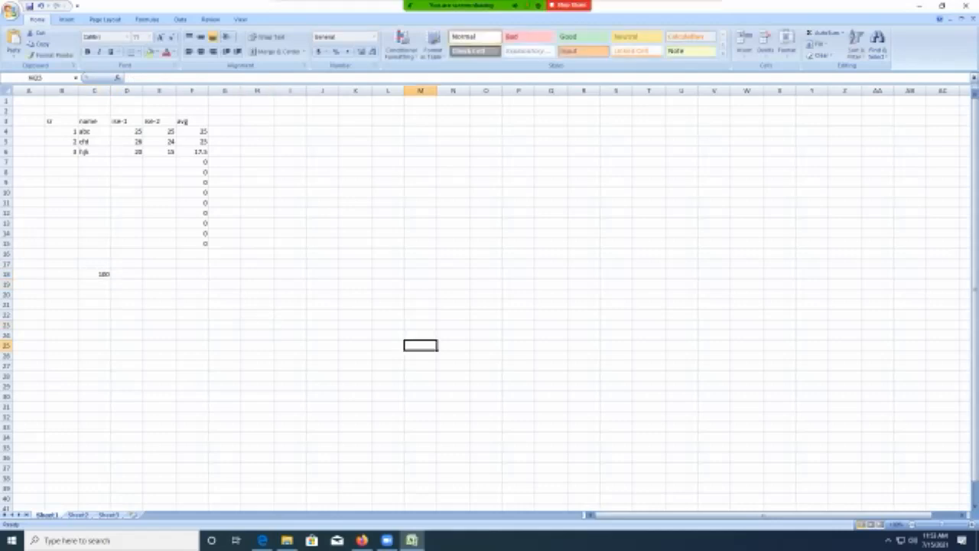
type("1")
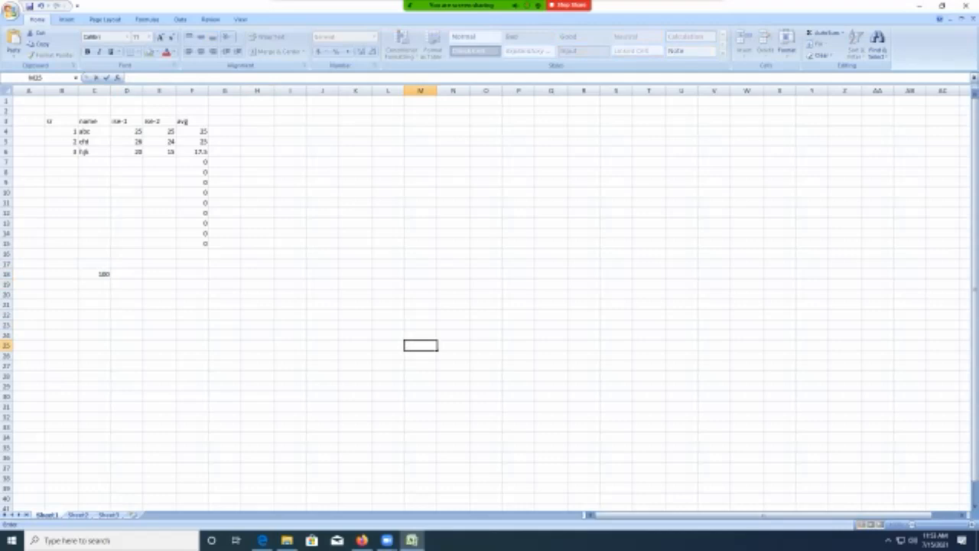
left_click(322, 396)
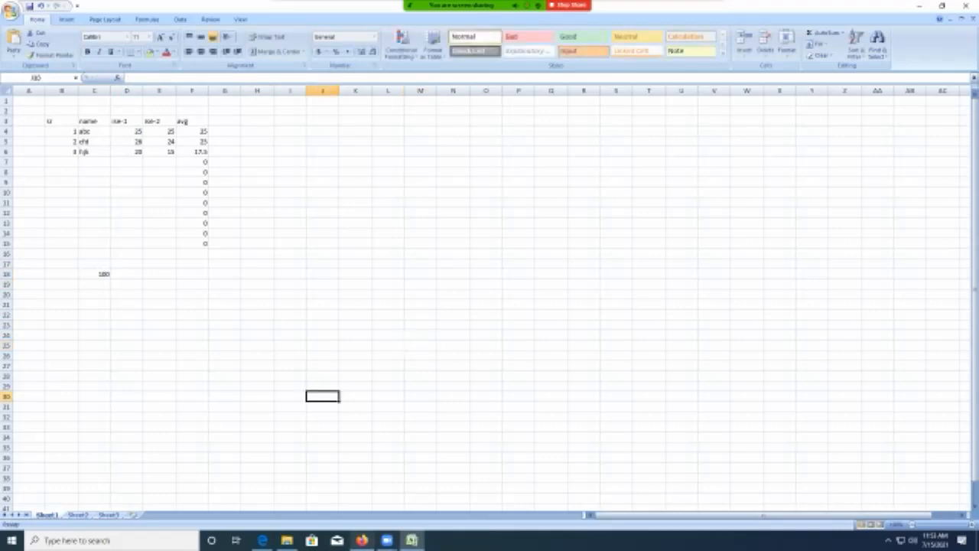
- Switch to Firefox and open Google Sheets from the Gmail inbox
left_click(362, 540)
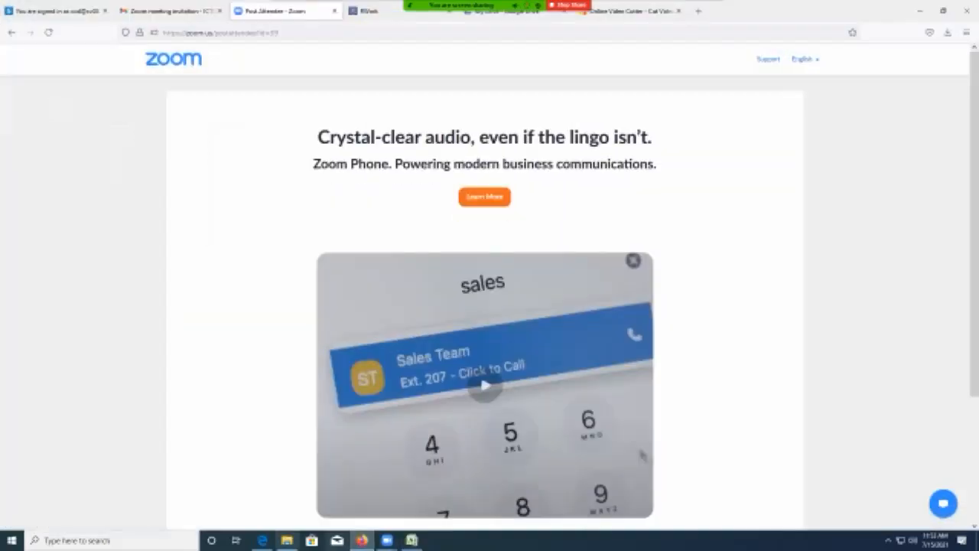
left_click(168, 11)
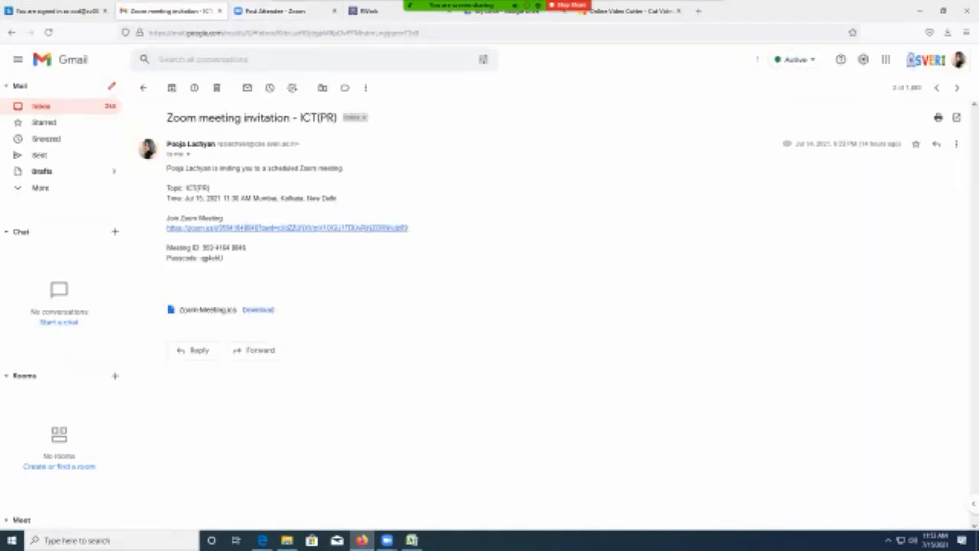
left_click(41, 106)
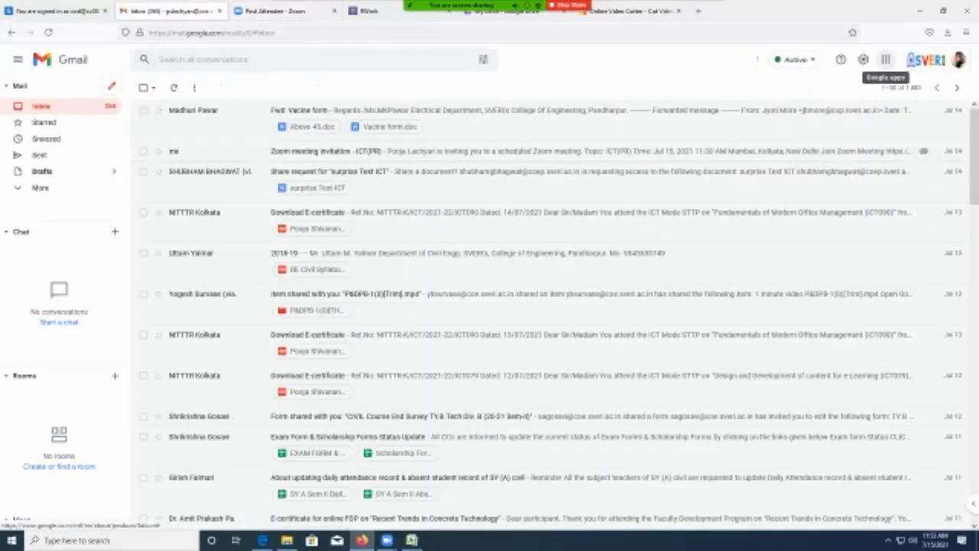
left_click(885, 59)
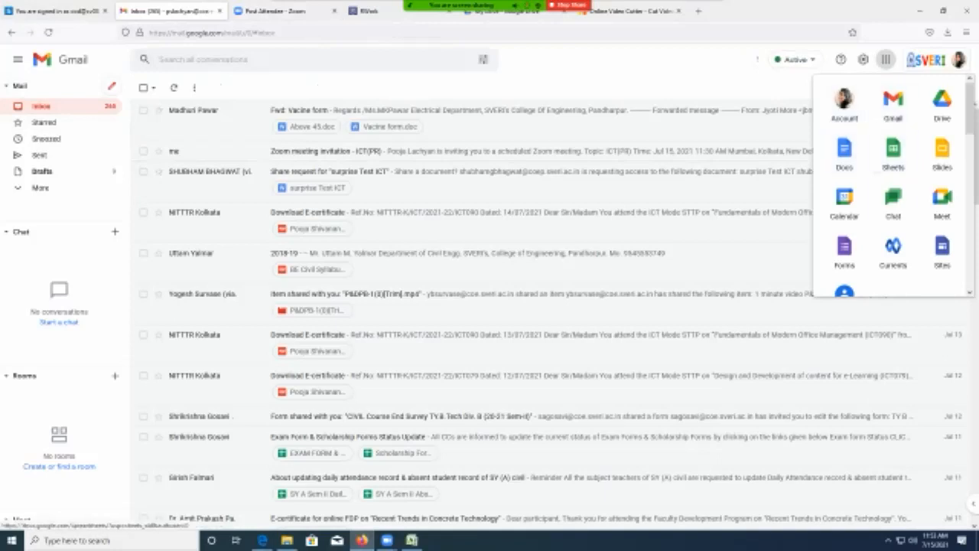
left_click(893, 153)
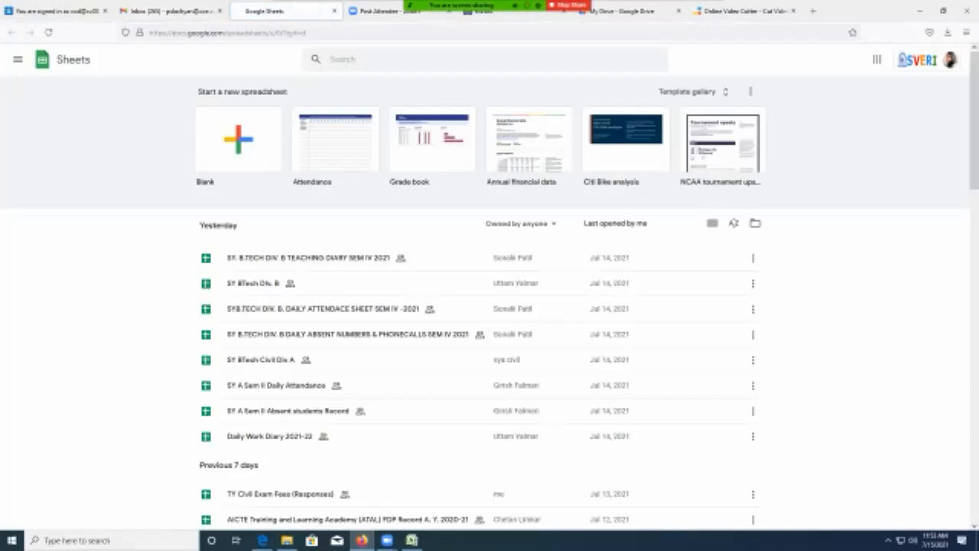
- Create a blank spreadsheet and name it ise-1
left_click(291, 411)
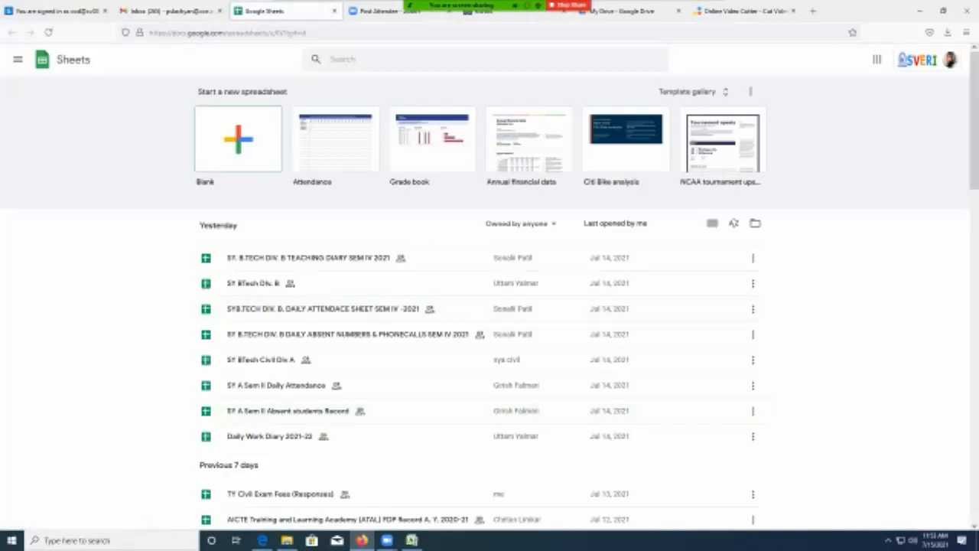
left_click(238, 138)
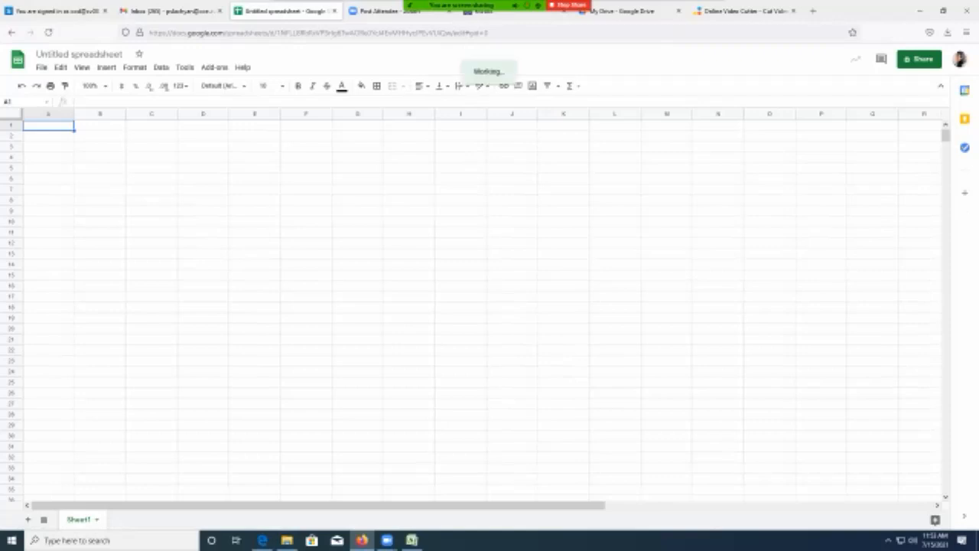
left_click(79, 54)
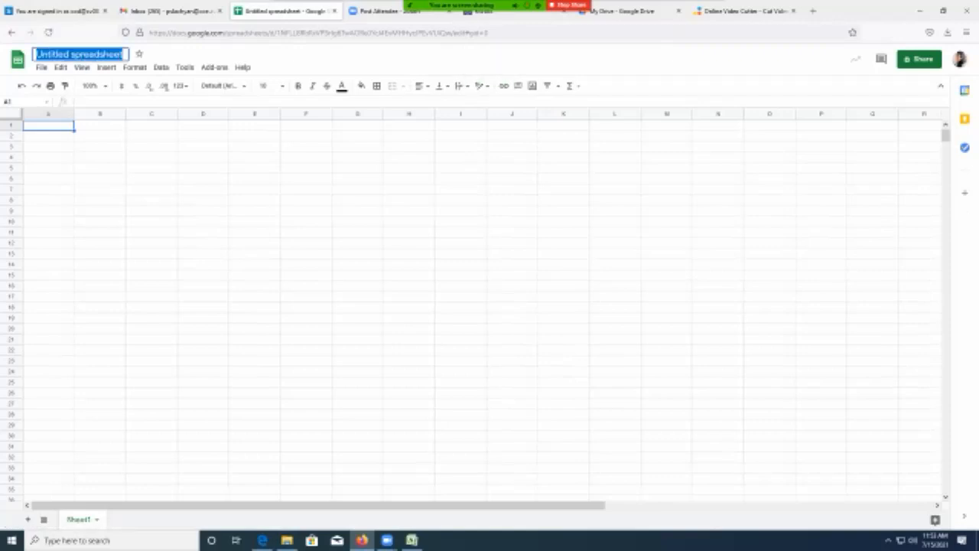
type("ise-")
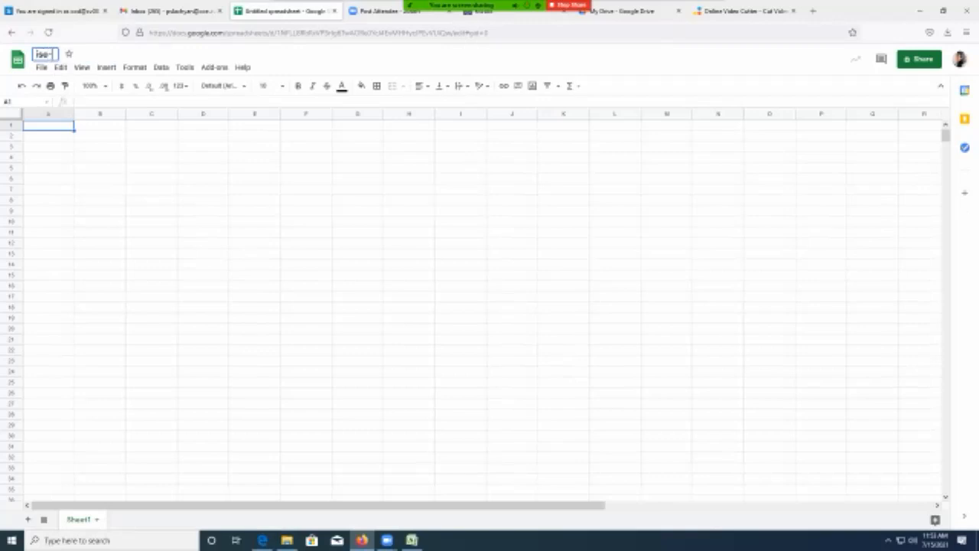
type("1")
left_click(99, 264)
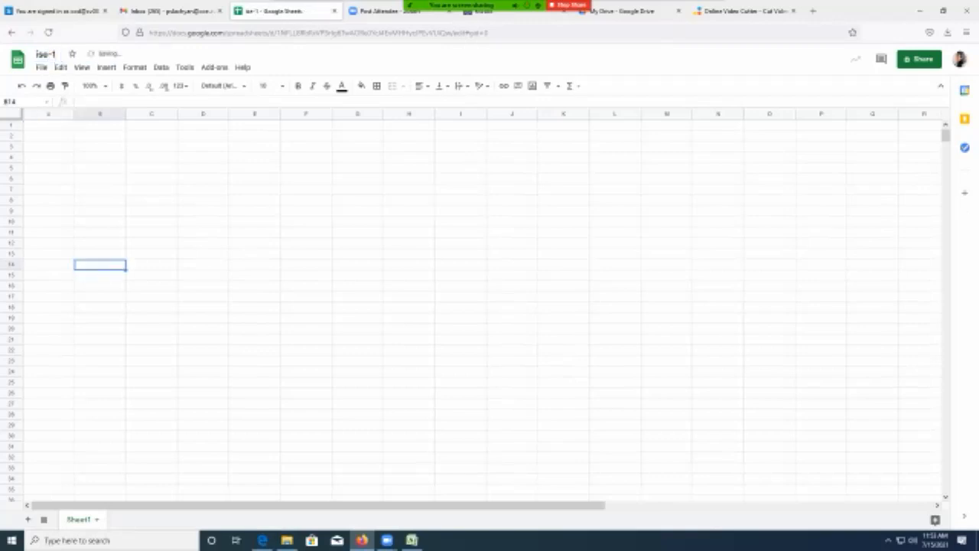
- Enter the sample values ss, aa and 12 in cells A2, B2 and C2
left_click(48, 135)
type("ss")
key("Tab")
type("aa")
key("Tab")
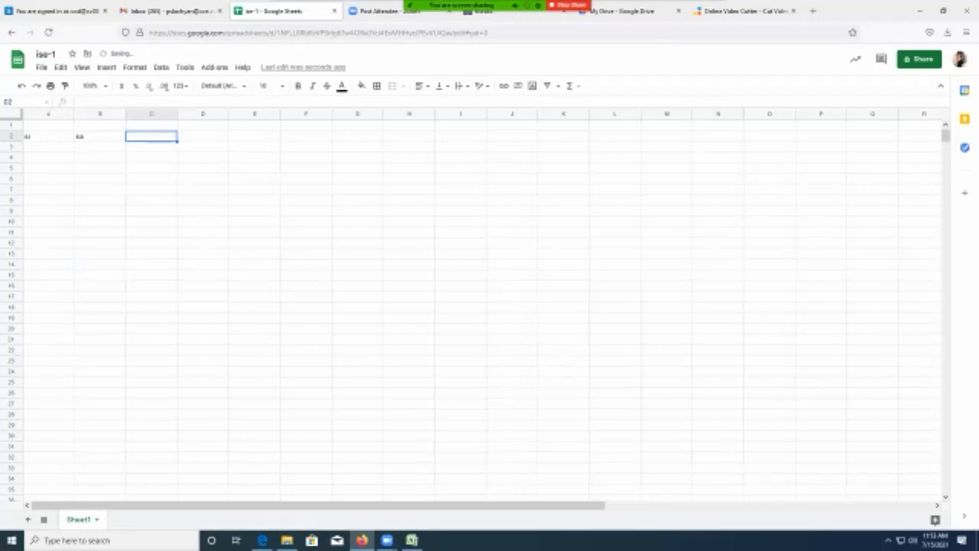
type("12")
left_click(255, 222)
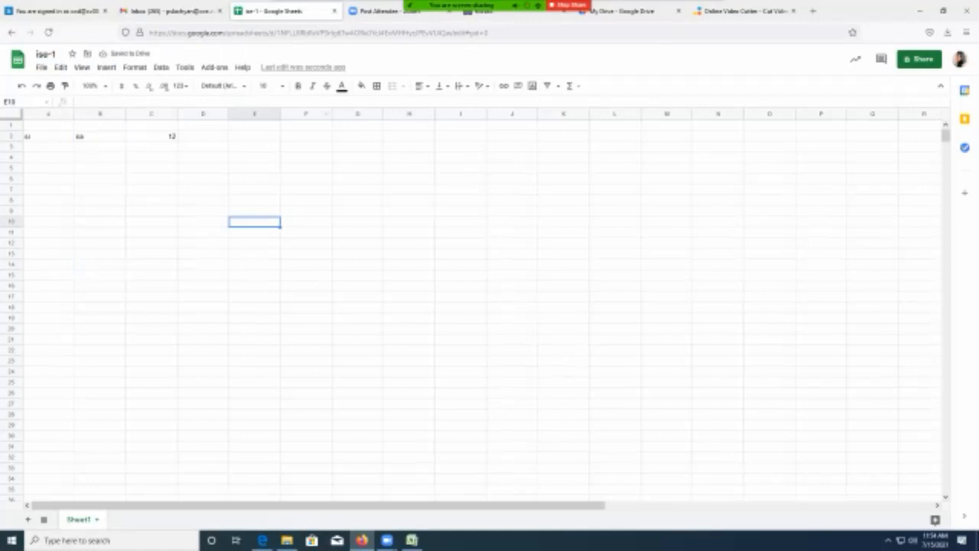
- Look up a recipient by name in the ise-1 spreadsheet's sharing options and leave without sharing it
left_click(920, 59)
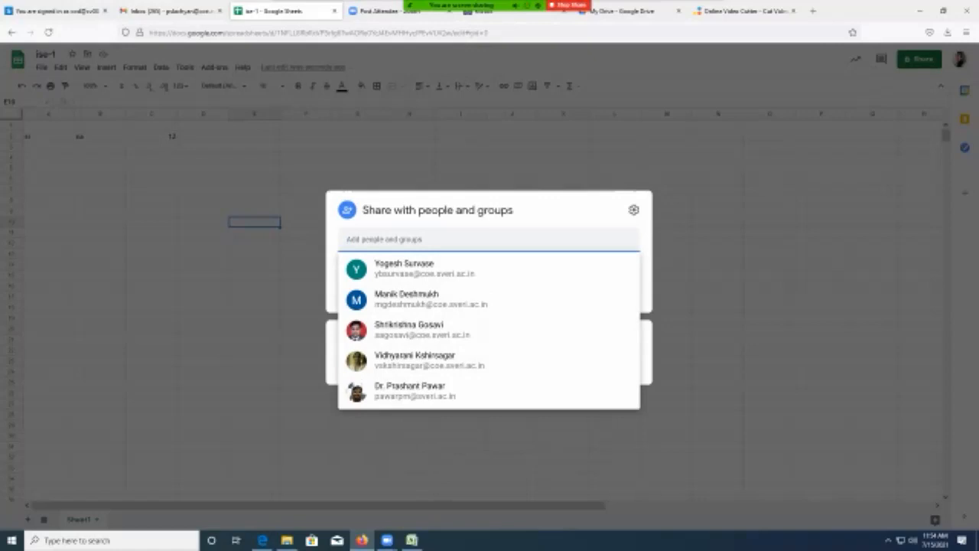
type("har")
key("BackSpace")
key("BackSpace")
key("BackSpace")
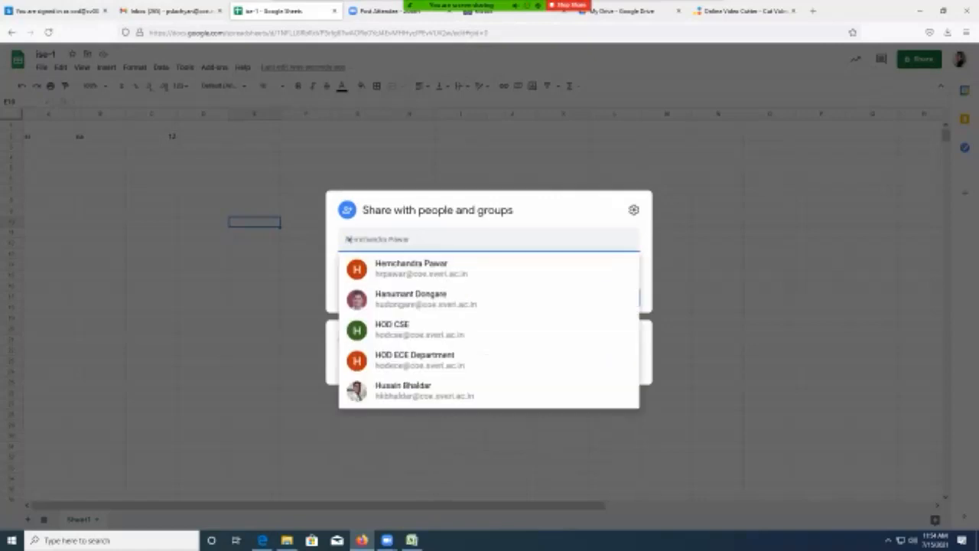
key("Escape")
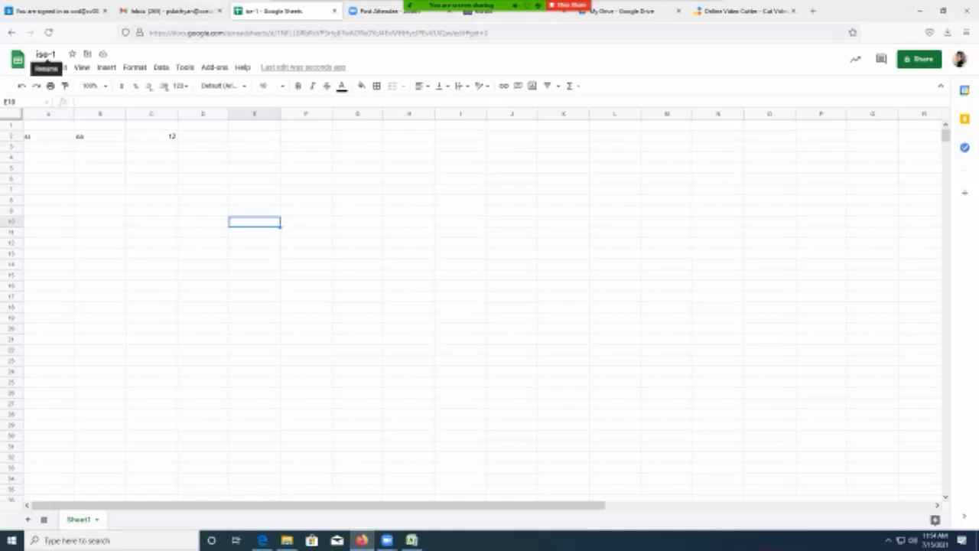
- Close the ise-1 spreadsheet and reopen it from the Google Sheets file list
left_click(334, 11)
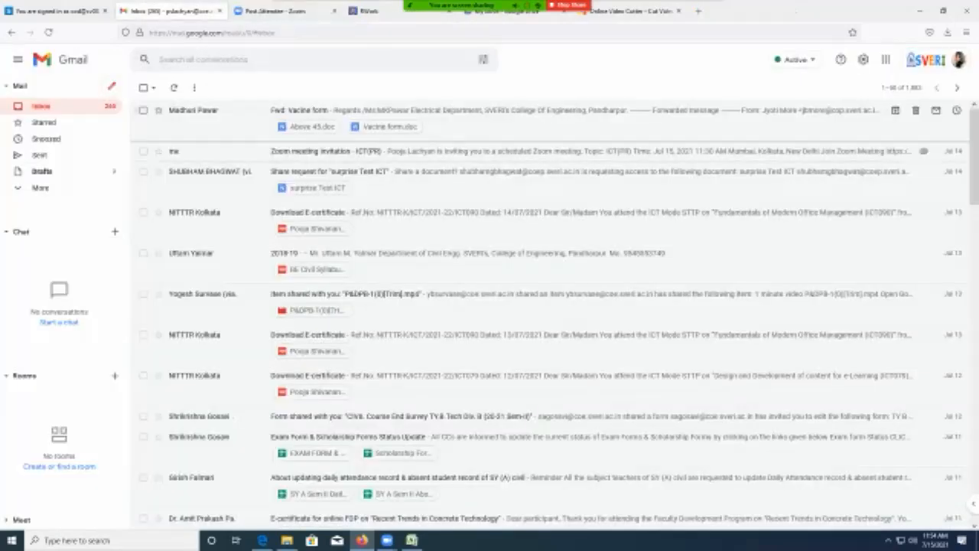
left_click(885, 59)
left_click(894, 152)
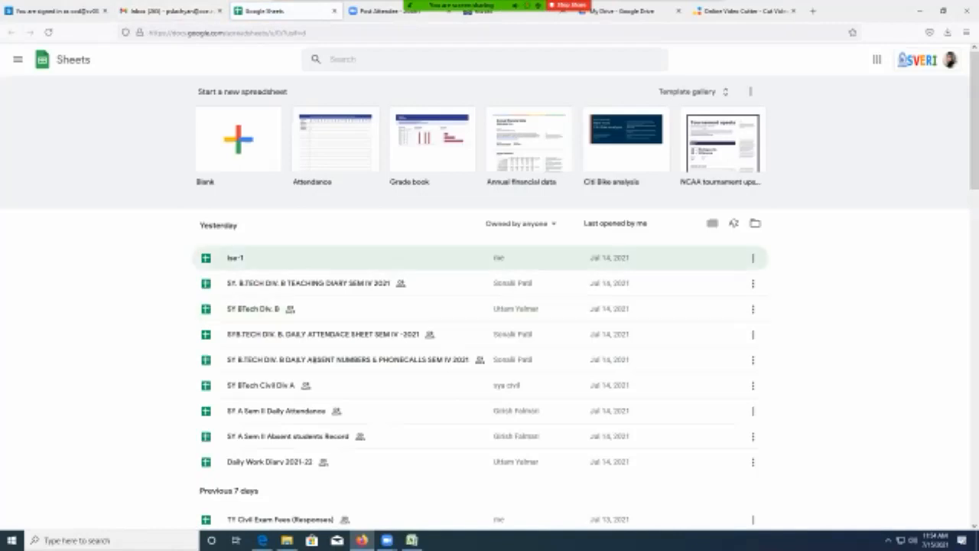
left_click(245, 258)
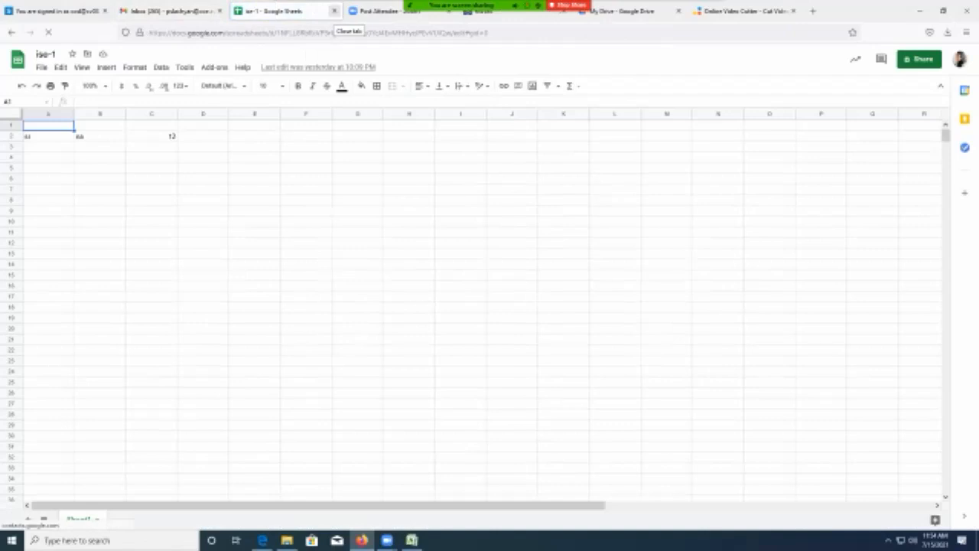
- Close the ise-1 spreadsheet, then close the Excel marks workbook without saving its changes
left_click(333, 11)
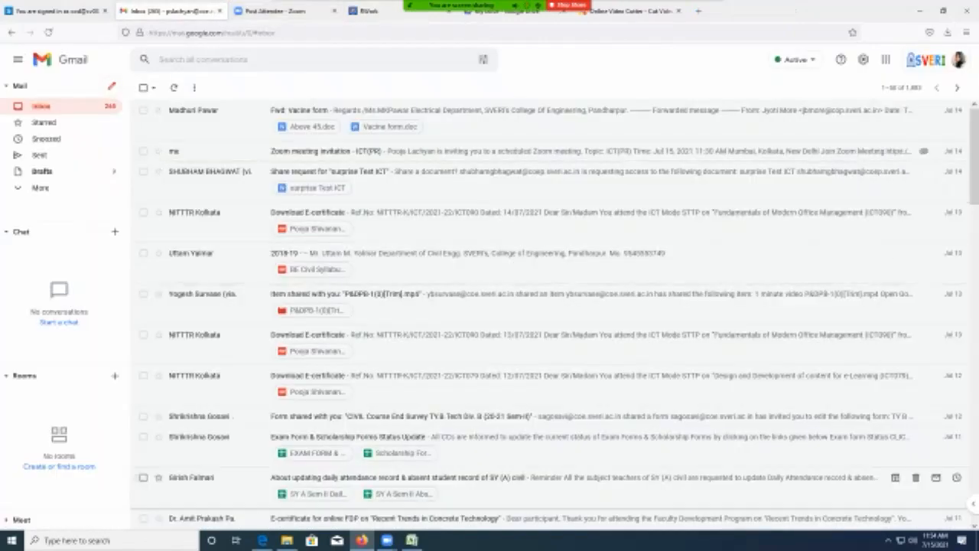
left_click(920, 11)
left_click(964, 5)
left_click(489, 295)
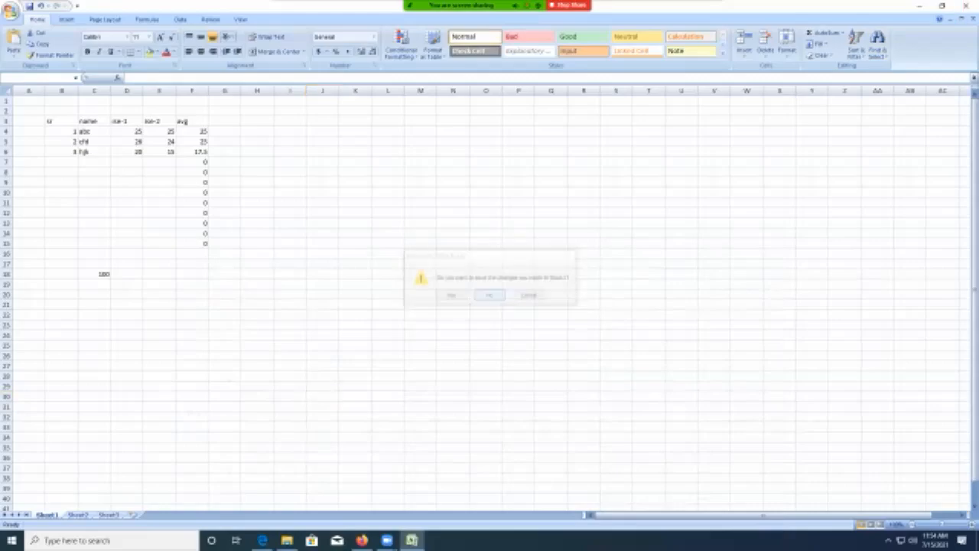
- Start Microsoft Office PowerPoint 2007 from the Microsoft Office programs and maximise its window
key("super")
scroll(84, 367, "down", 10)
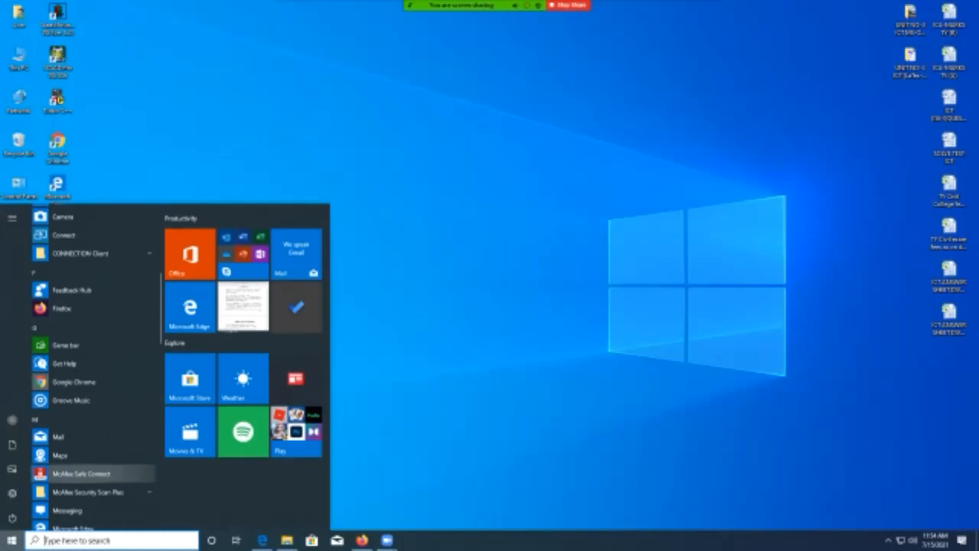
scroll(91, 473, "down", 3)
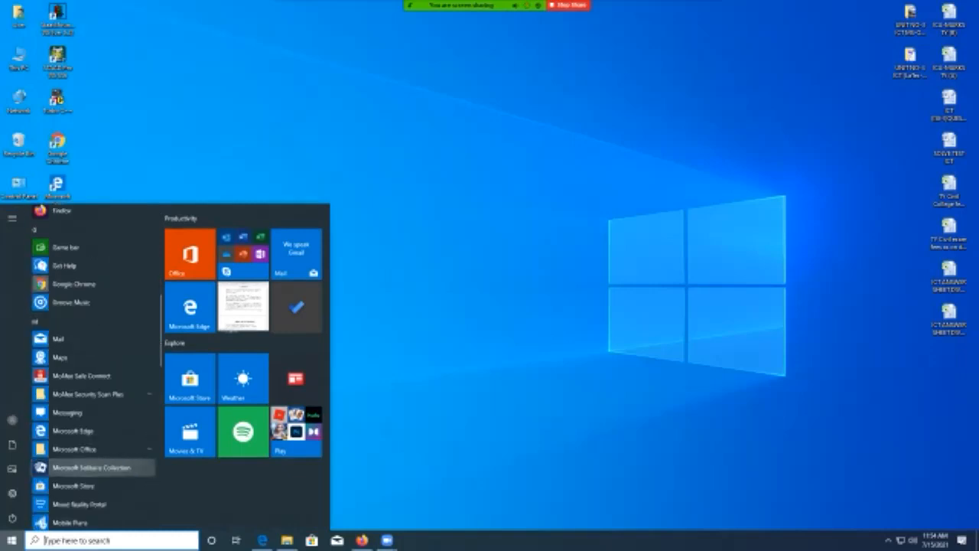
left_click(76, 449)
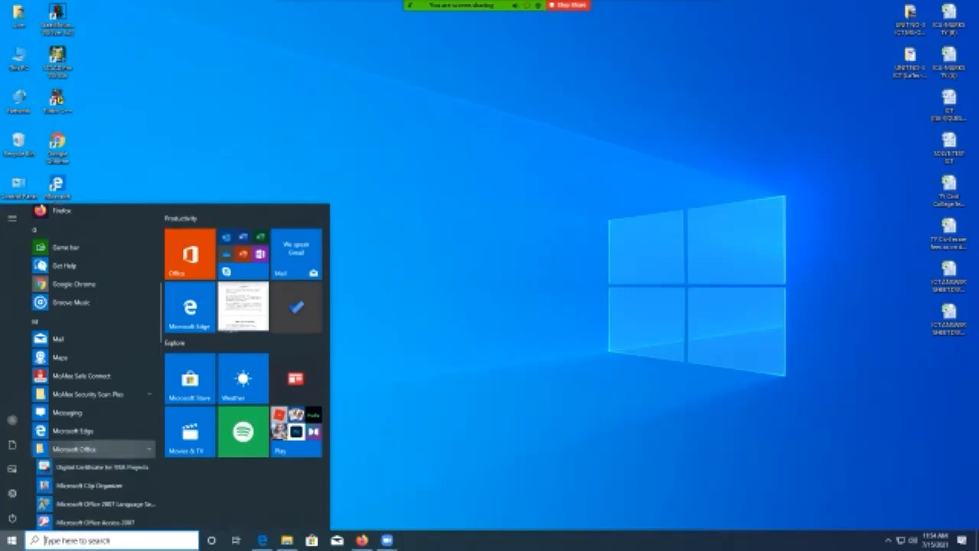
scroll(92, 436, "down", 3)
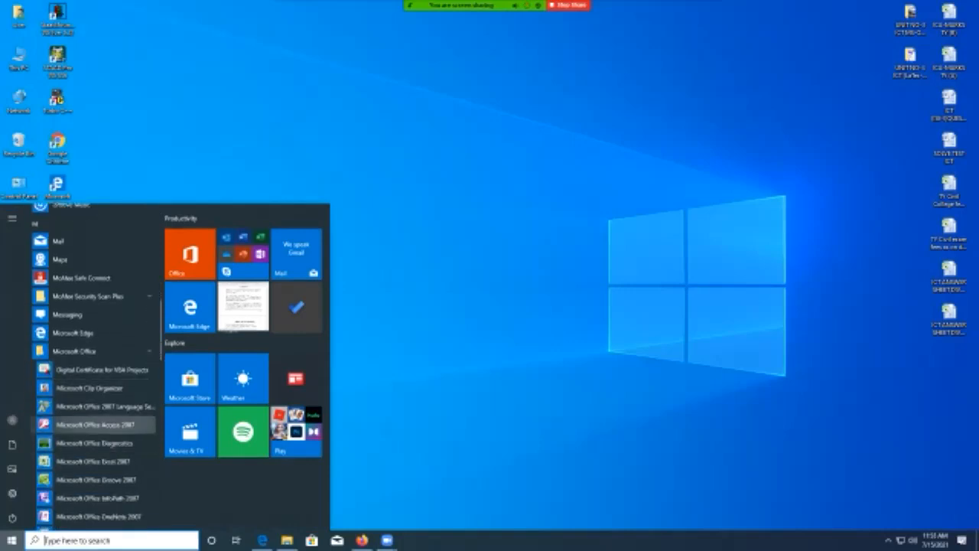
scroll(92, 459, "down", 3)
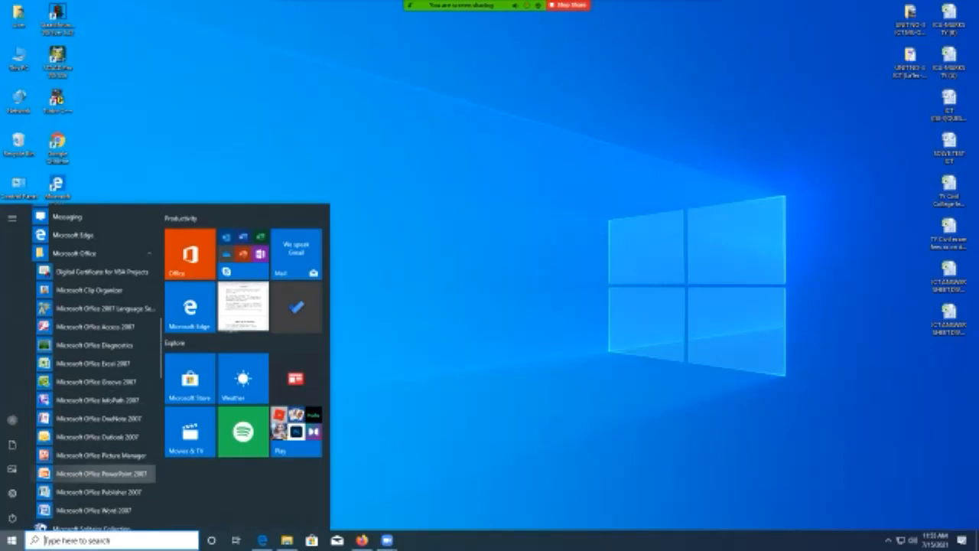
left_click(100, 473)
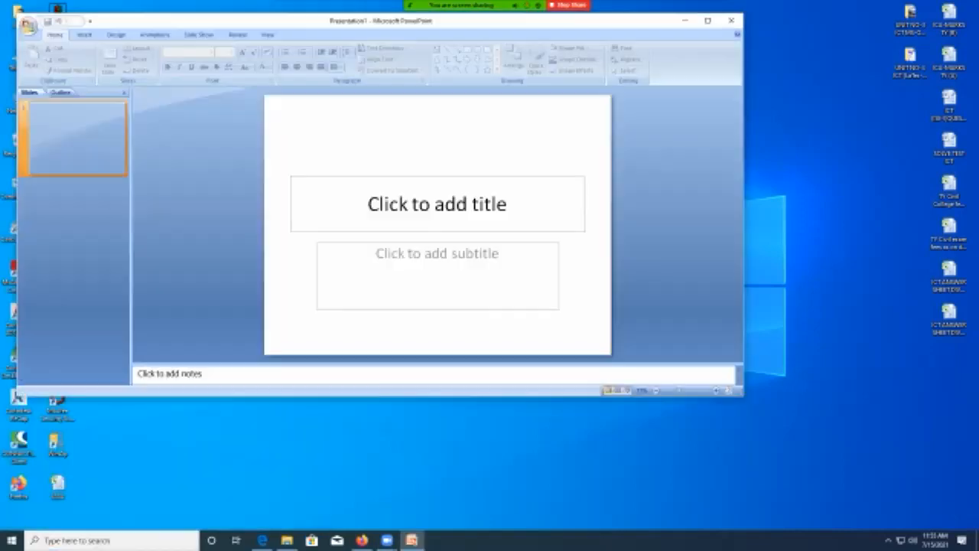
left_click(708, 20)
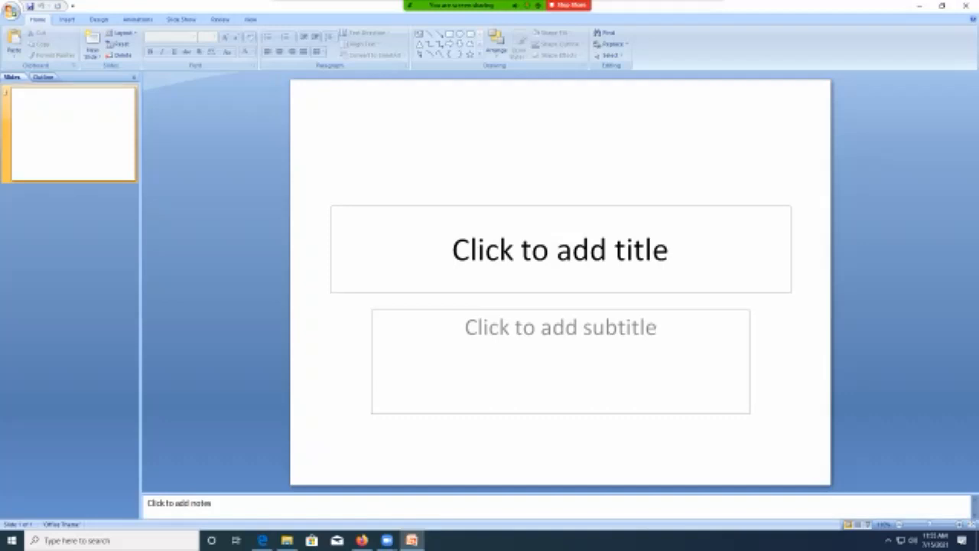
- Add a second slide with the Title Slide layout and enter s as its title
left_click(92, 52)
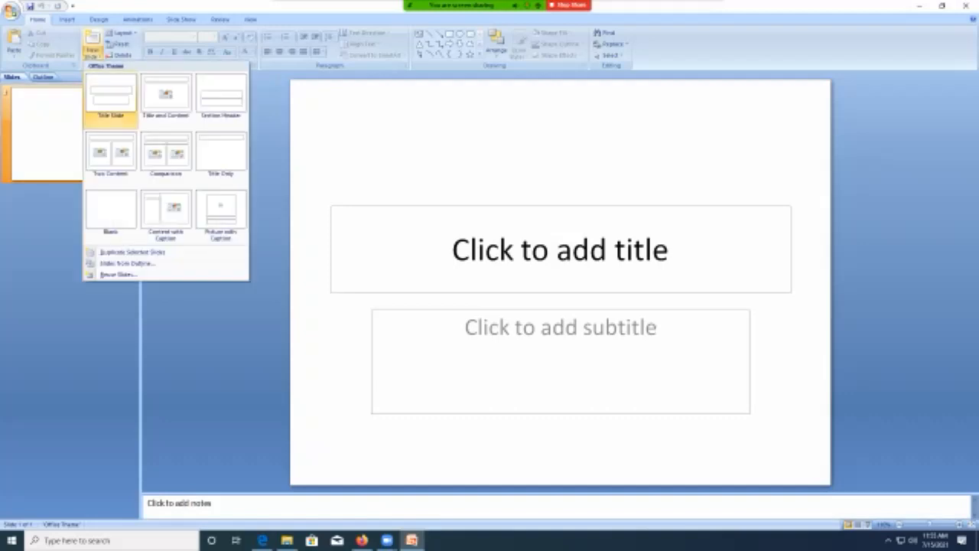
left_click(110, 93)
left_click(556, 249)
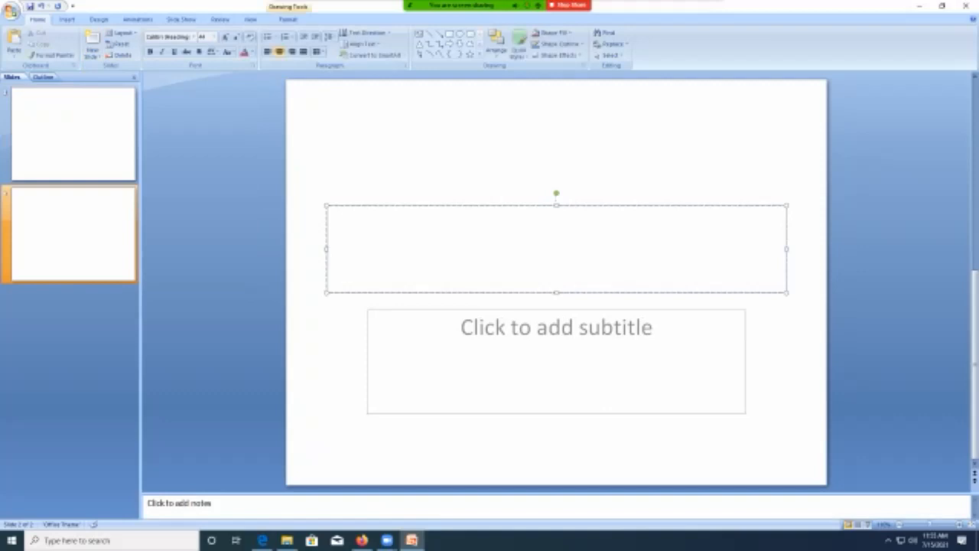
type("s")
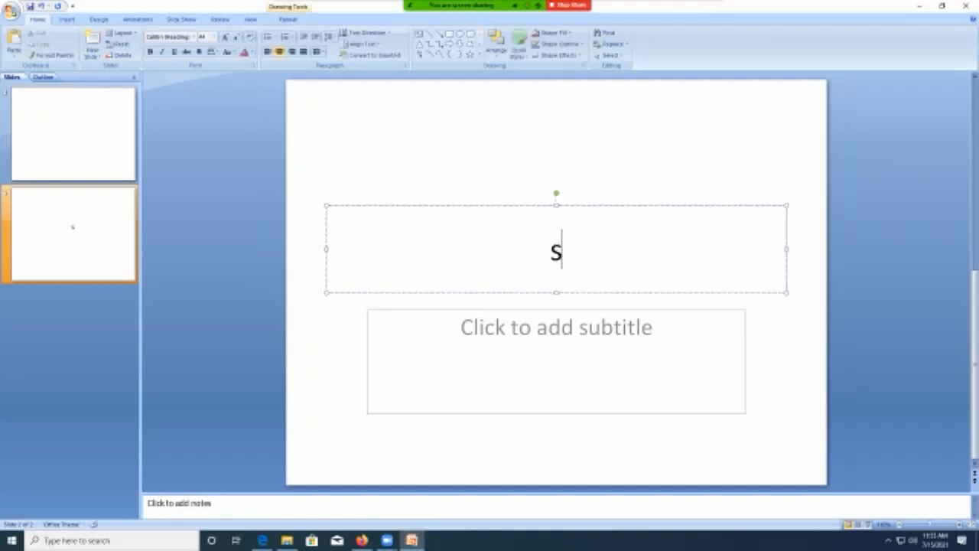
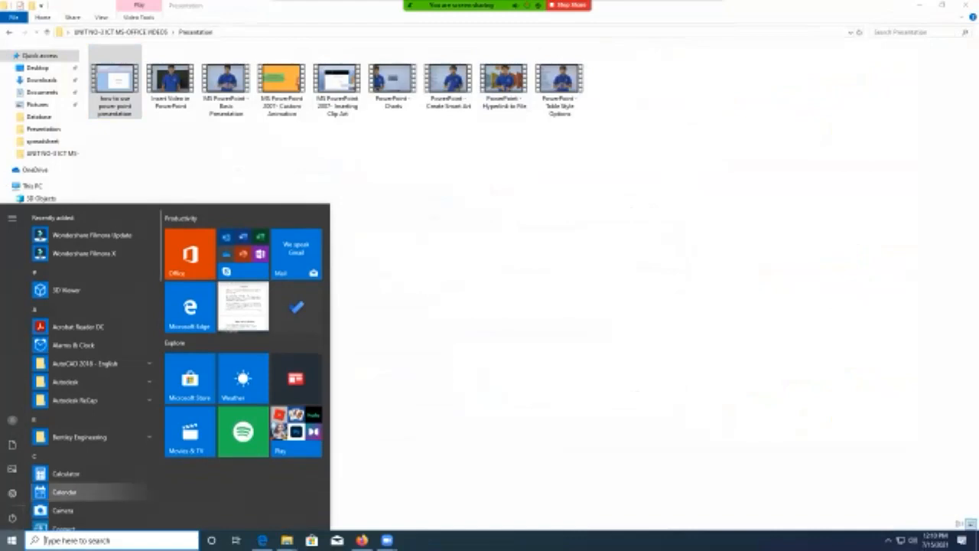
- Close the Presentation folder window and start Microsoft Office Access 2007 from the Microsoft Office programs
left_click(966, 5)
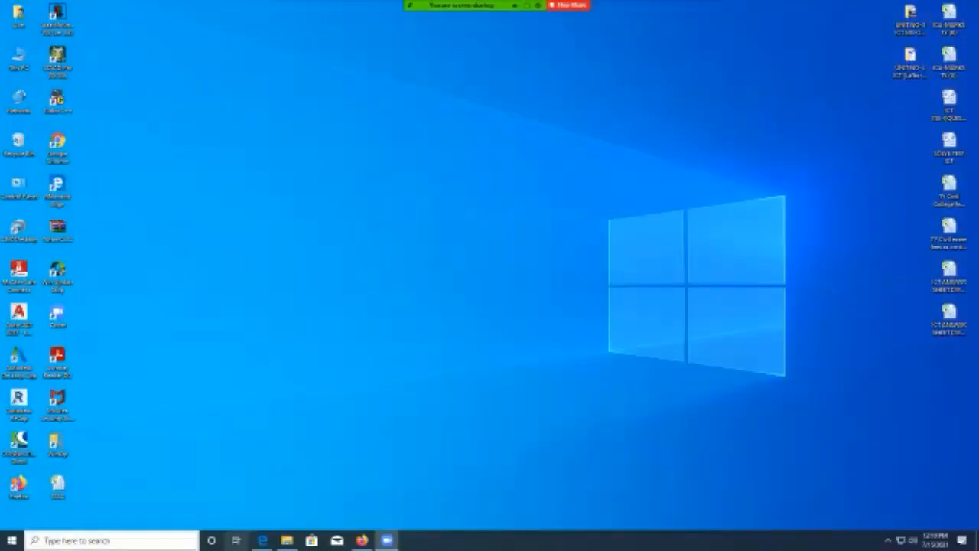
left_click(11, 540)
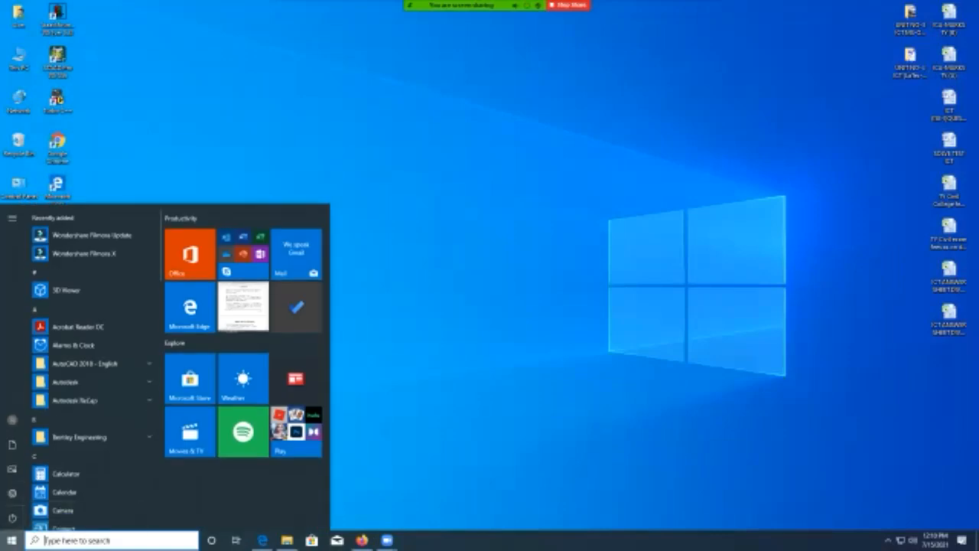
scroll(92, 446, "down", 2)
scroll(92, 446, "down", 5)
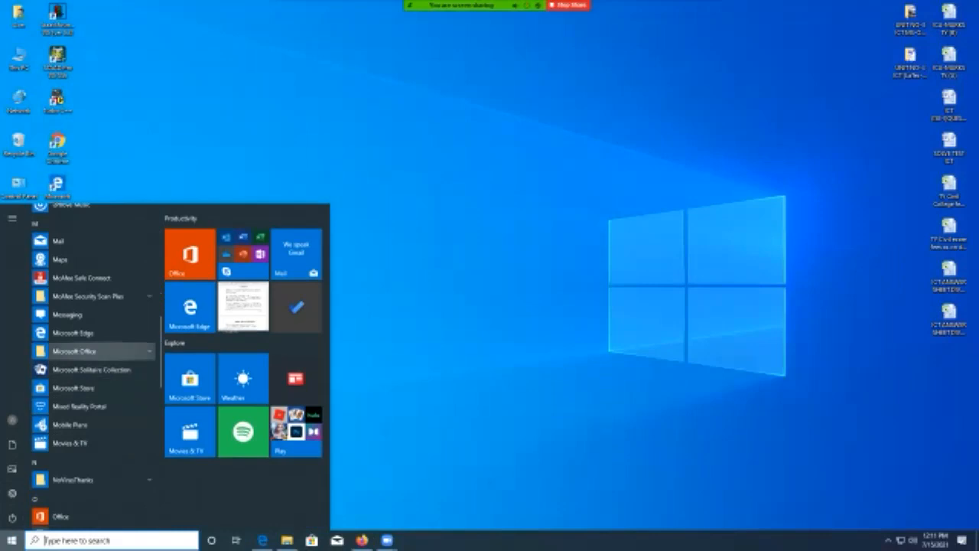
left_click(73, 351)
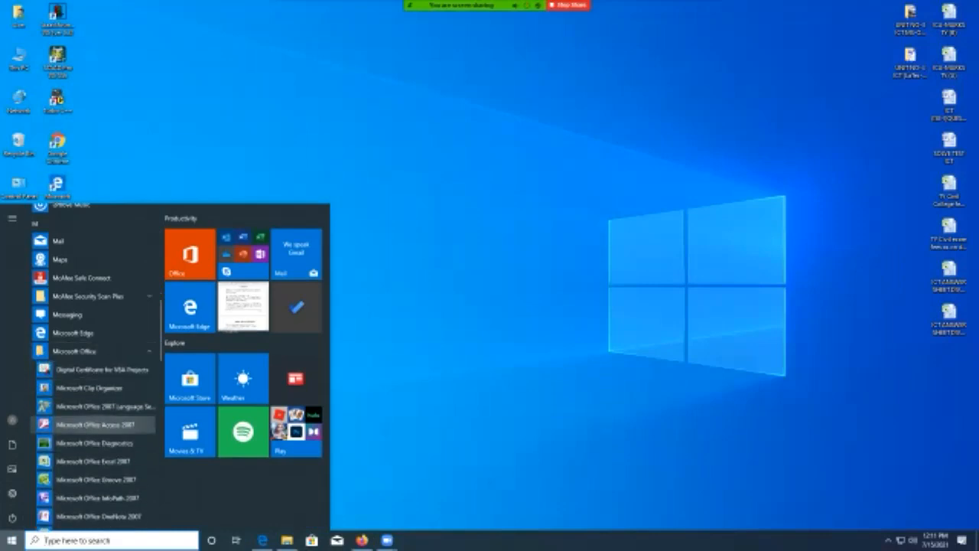
left_click(95, 425)
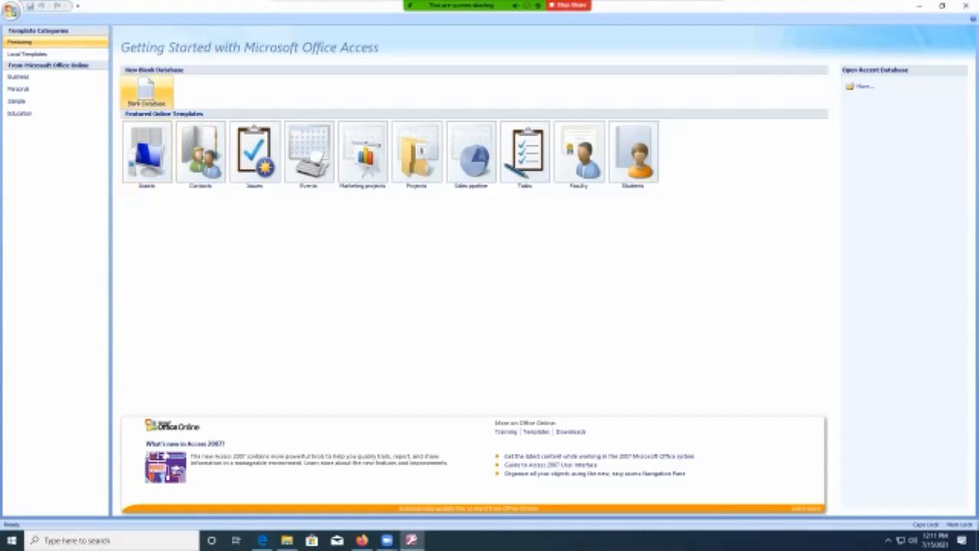
- Create a blank database named Database1 and display the field templates for its new table
left_click(146, 90)
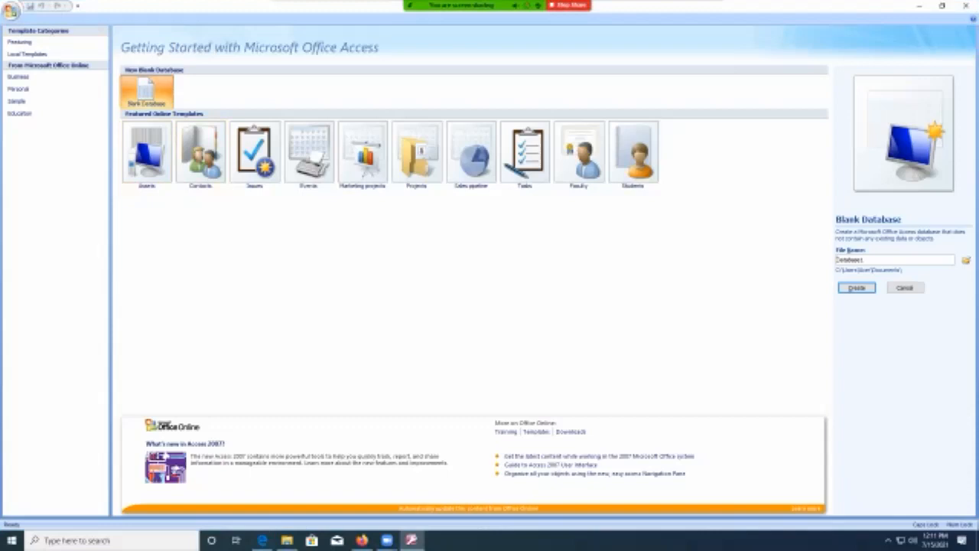
left_click(856, 288)
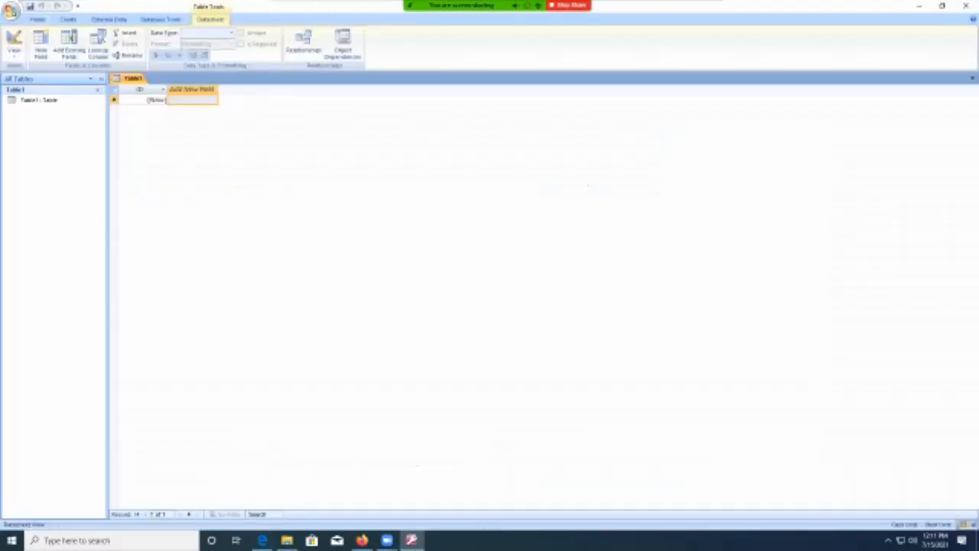
left_click(41, 45)
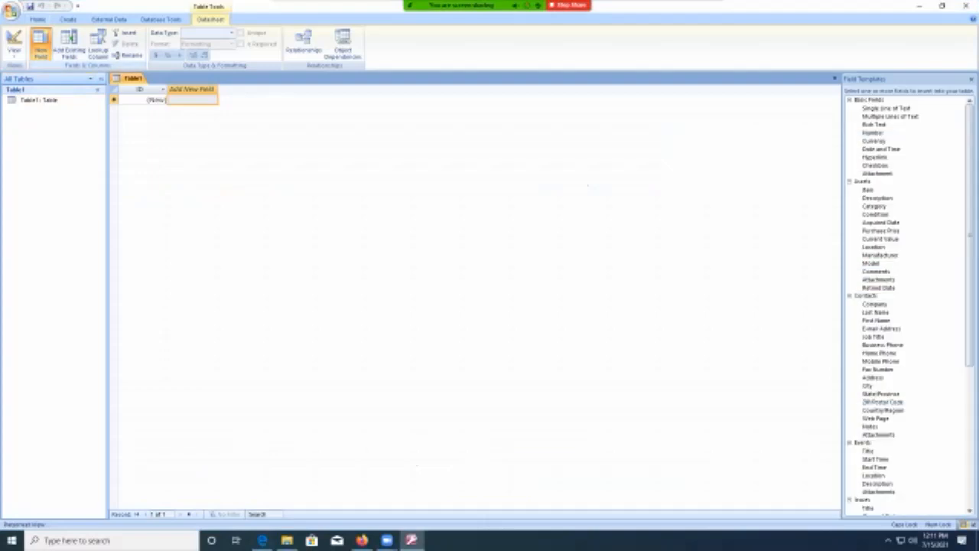
- Collapse the Table1 group in the list of tables and select the empty cell under Add New Field
left_click(38, 100)
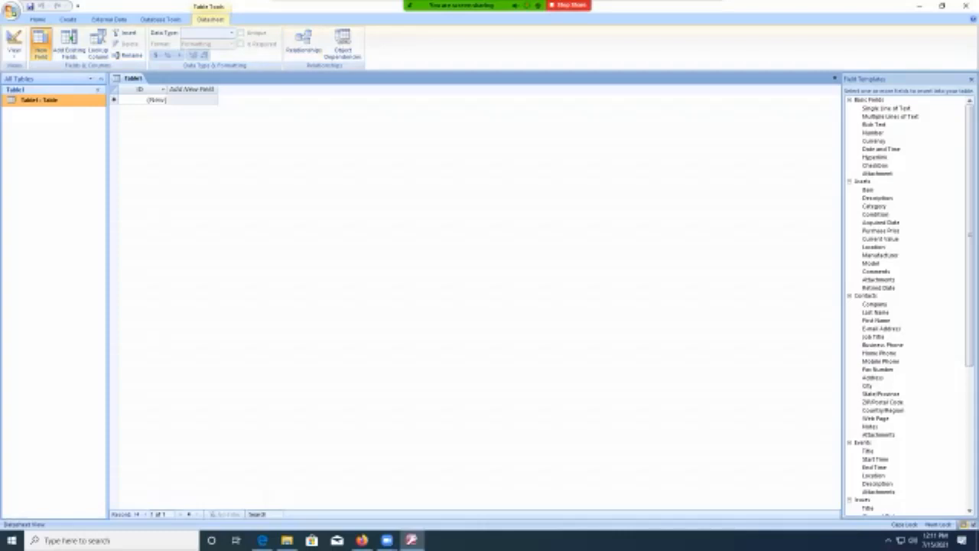
left_click(30, 89)
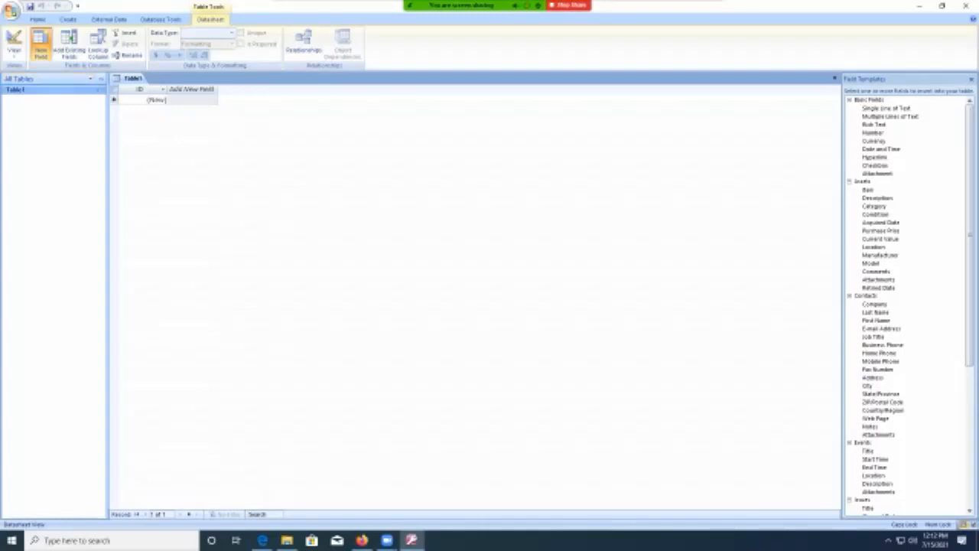
left_click(11, 12)
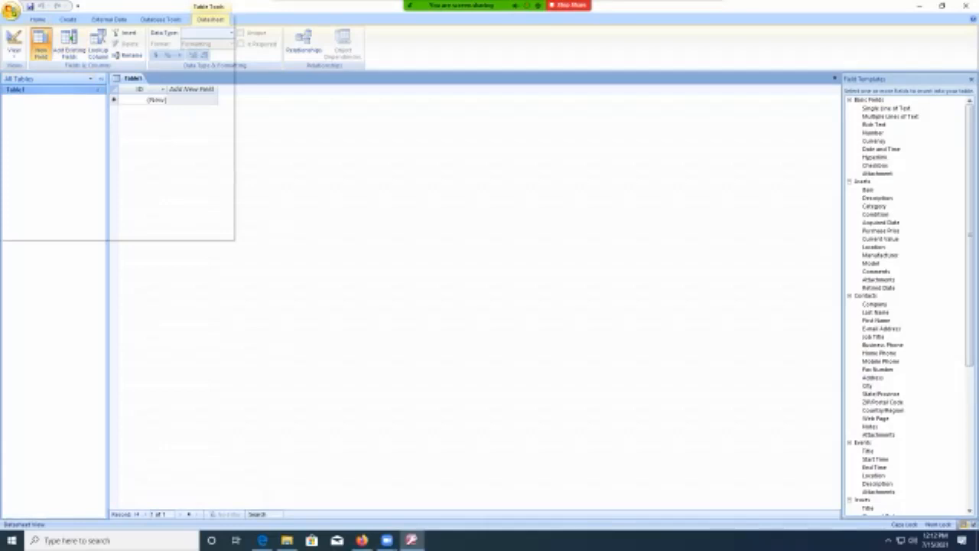
left_click(191, 99)
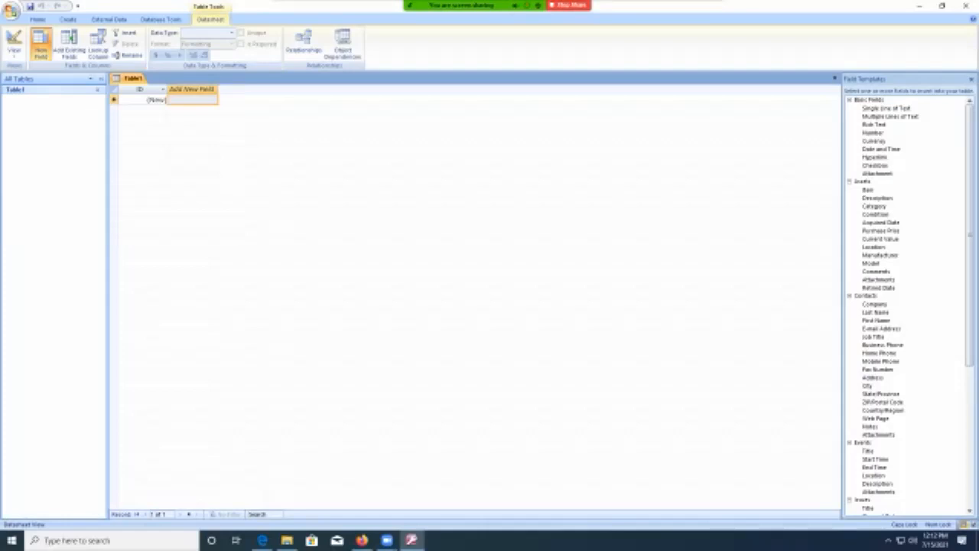
- Play the beginners MS Access database tutorial video from the Database folder within UNIT NO-3 ICT MS-OFFICE VIDEOS
left_click(569, 5)
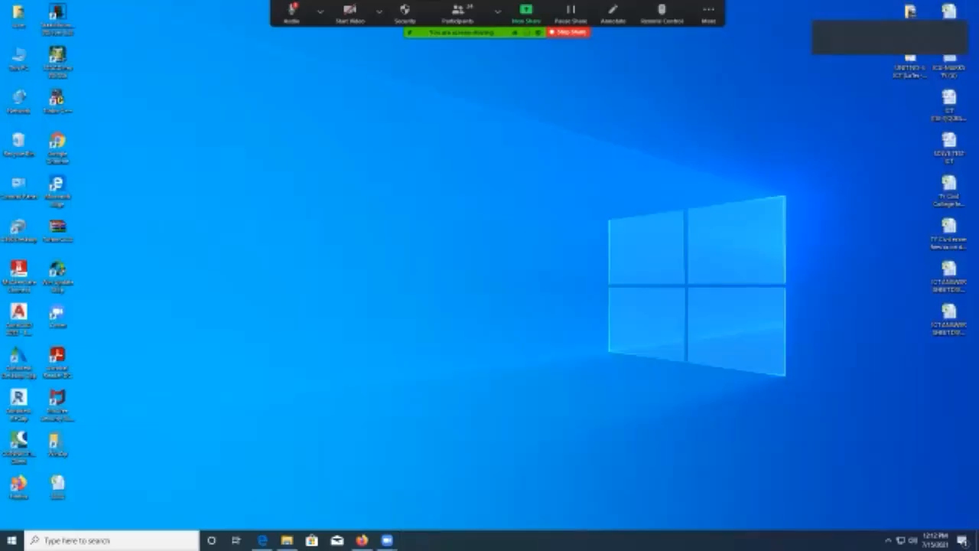
double_click(911, 11)
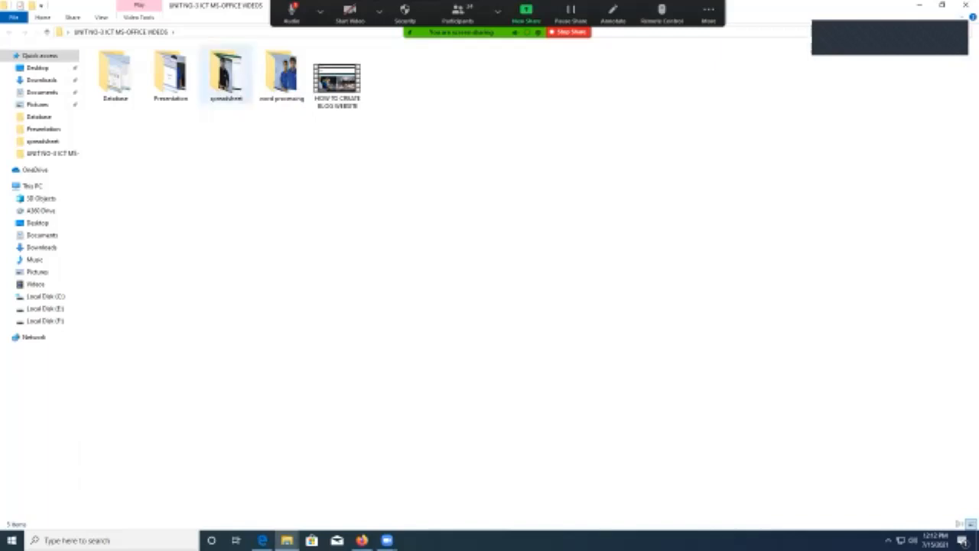
double_click(115, 76)
double_click(120, 96)
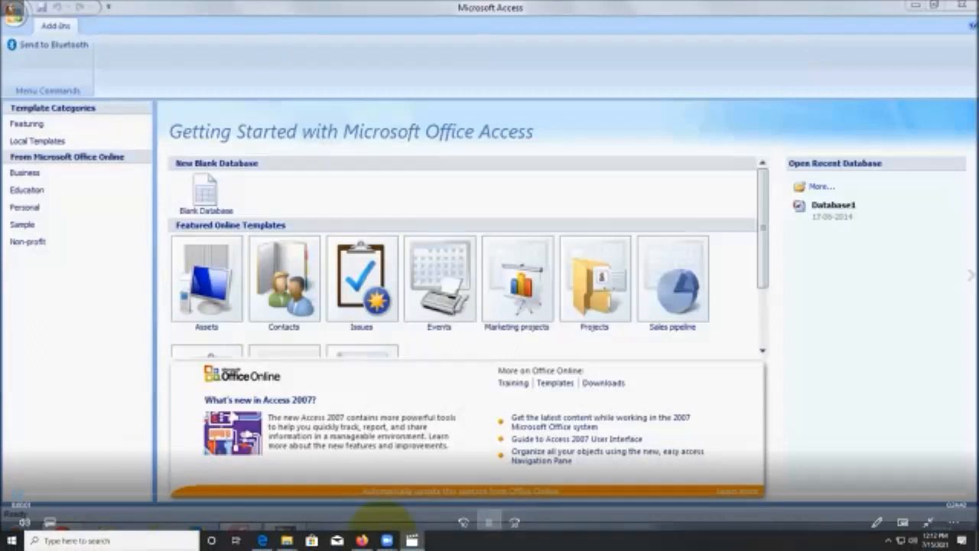
left_click(386, 541)
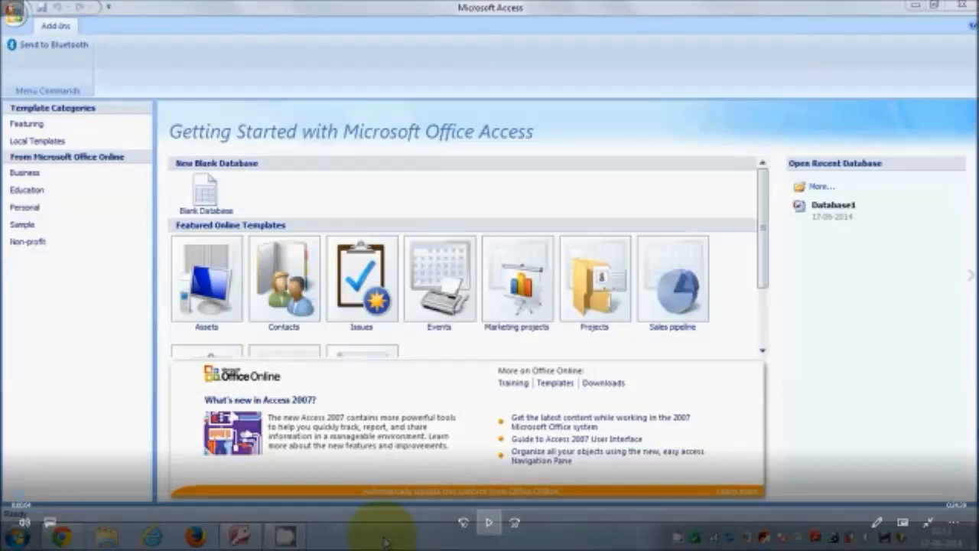
left_click(387, 541)
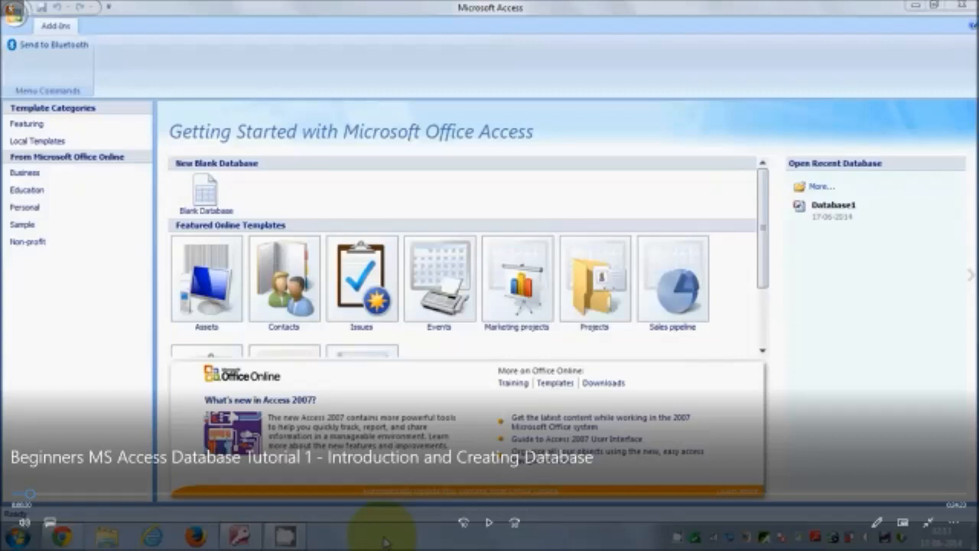
key("space")
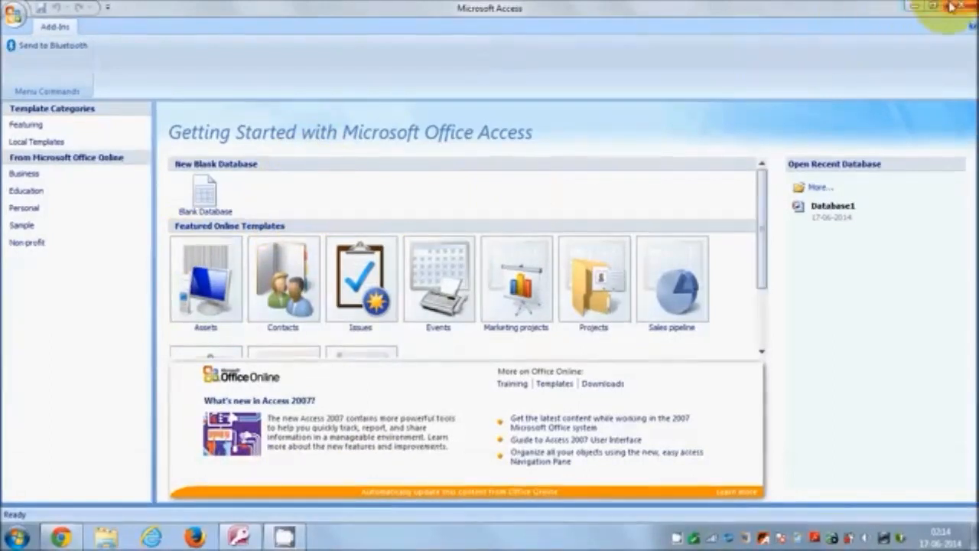
- Close the Access window, search the installed programs for access and start Microsoft Office Access 2007
left_click(918, 7)
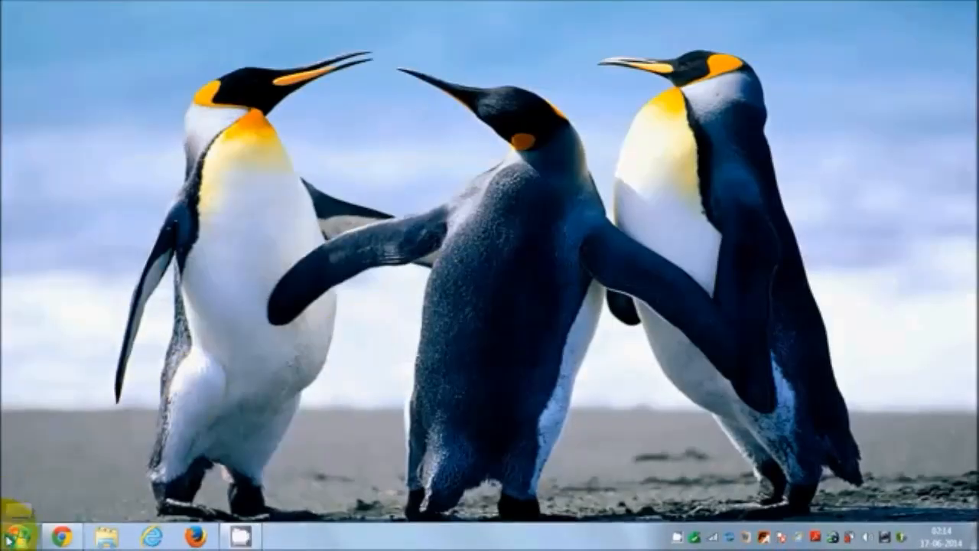
left_click(15, 536)
left_click(45, 503)
type("acc")
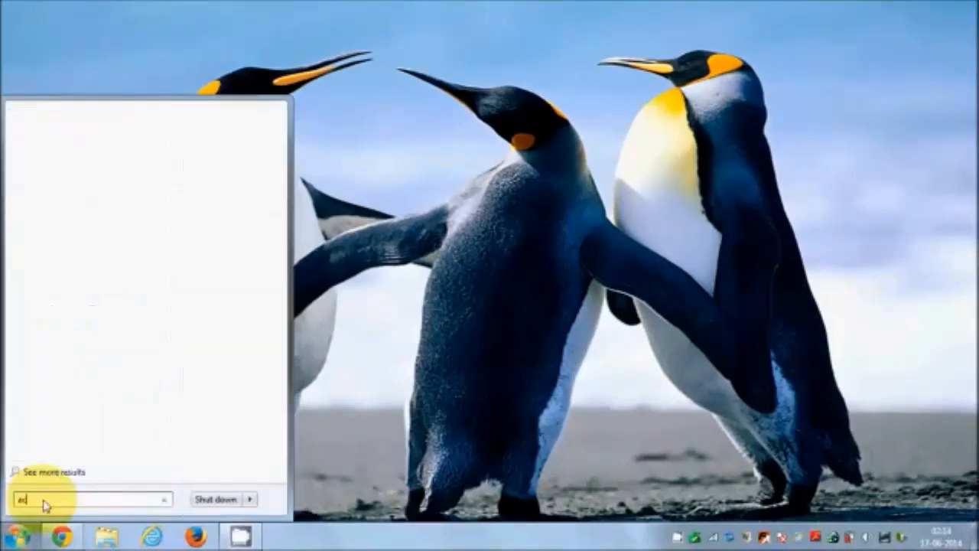
type("ess")
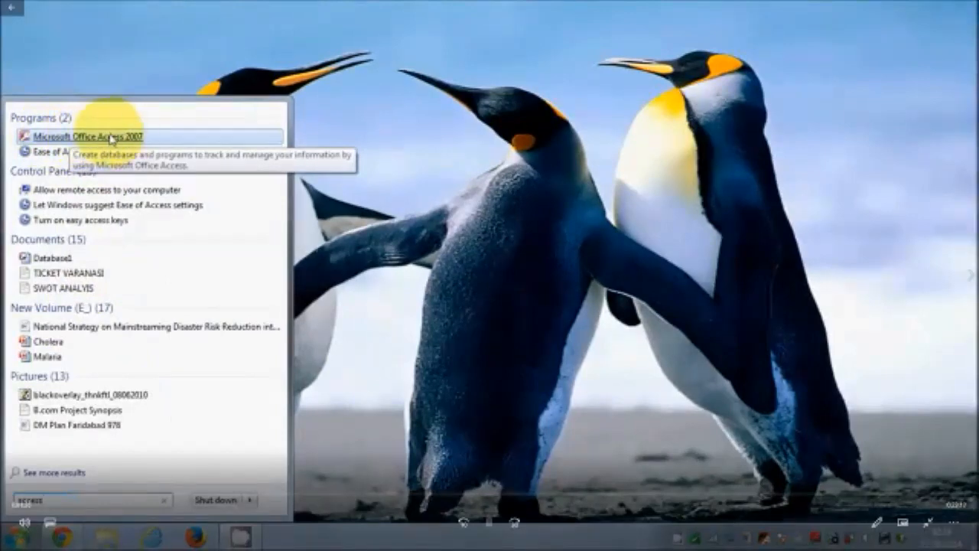
left_click(111, 138)
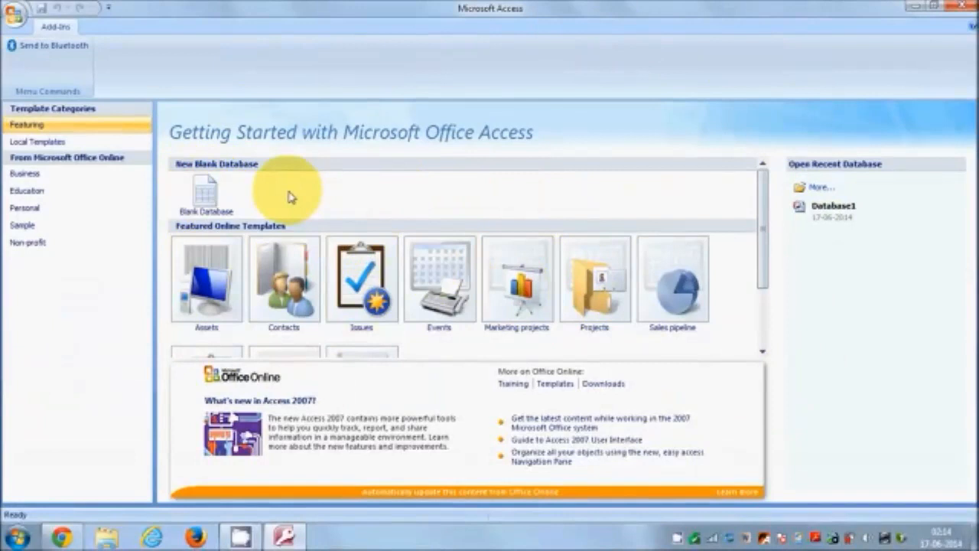
- Start a new blank database and replace its suggested file name with EmployeeInfo
left_click(200, 204)
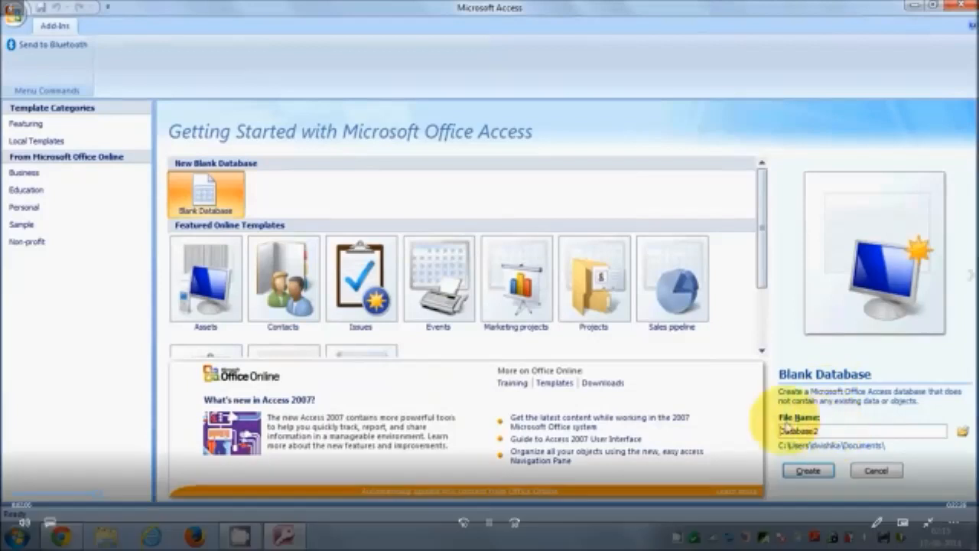
left_click_drag(830, 433, 780, 433)
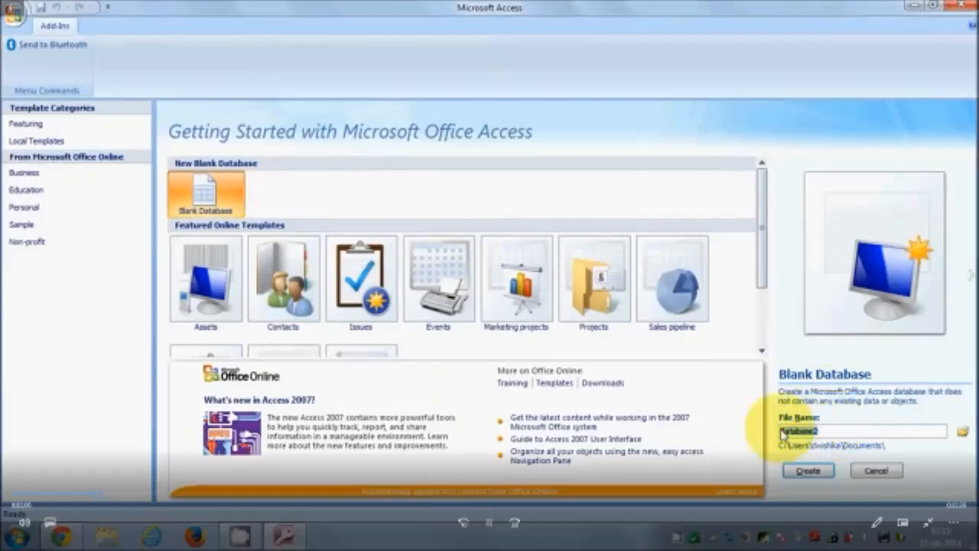
left_click(832, 436)
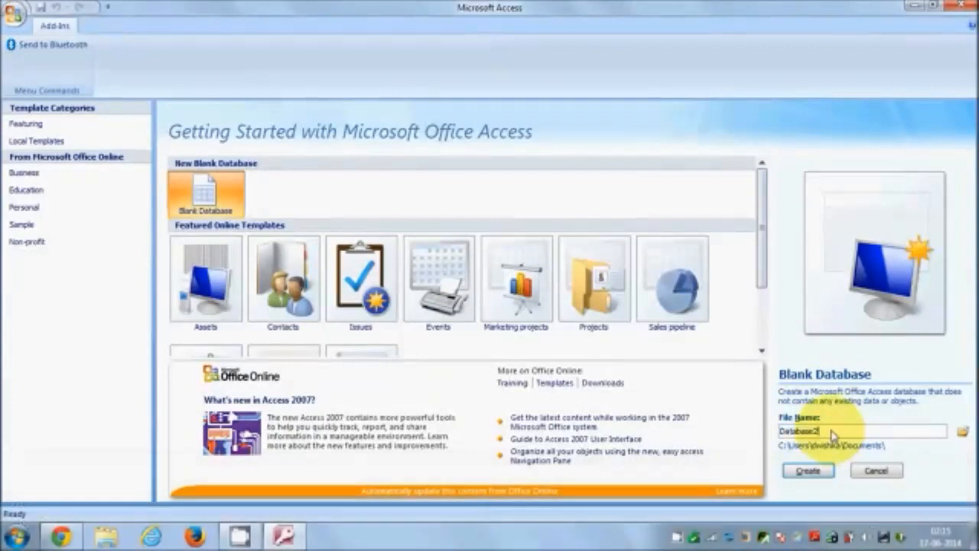
left_click_drag(833, 434, 781, 432)
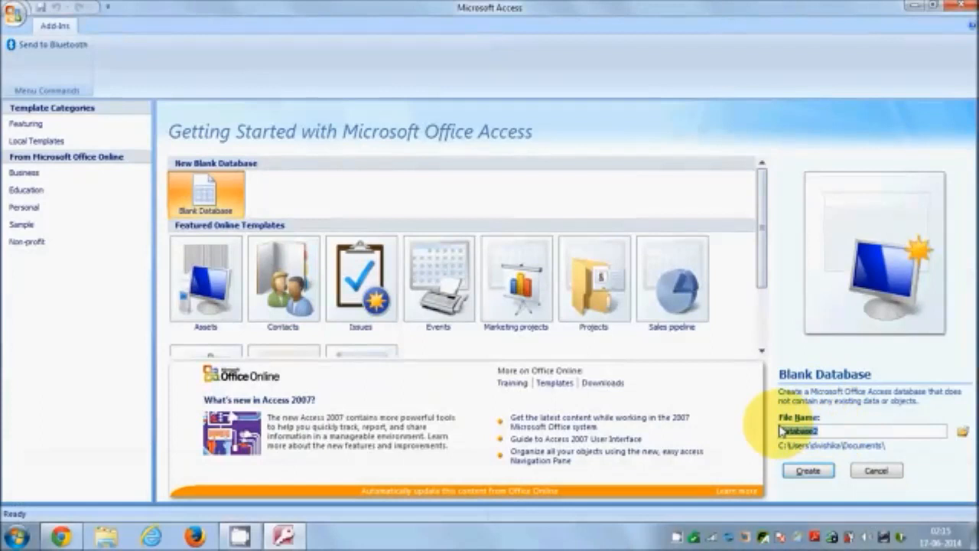
left_click(830, 436)
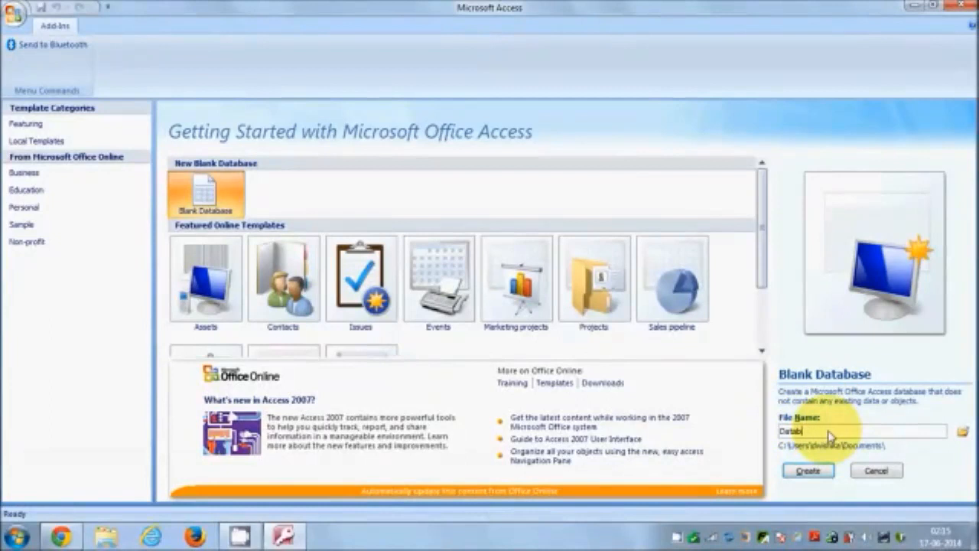
key("BackSpace")
key("BackSpace")
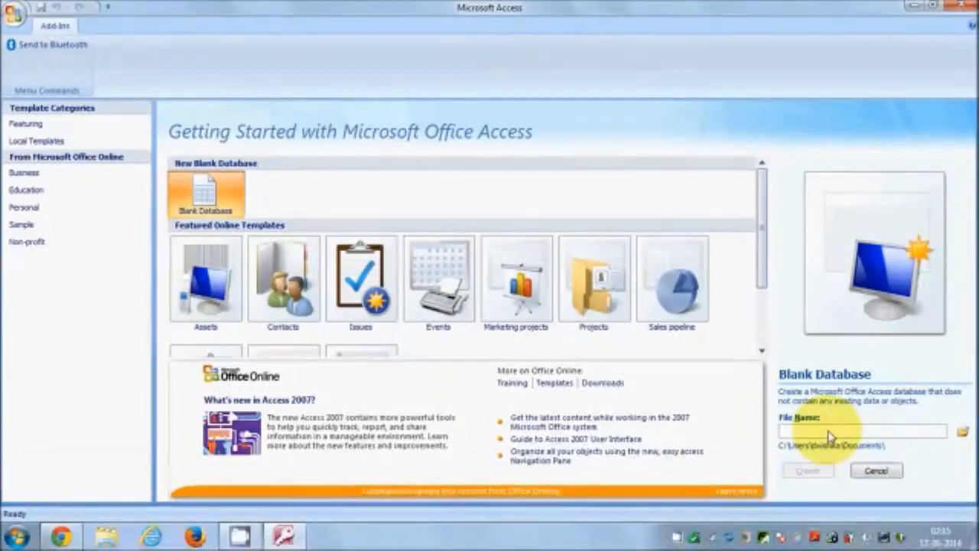
type("EmployeeIn")
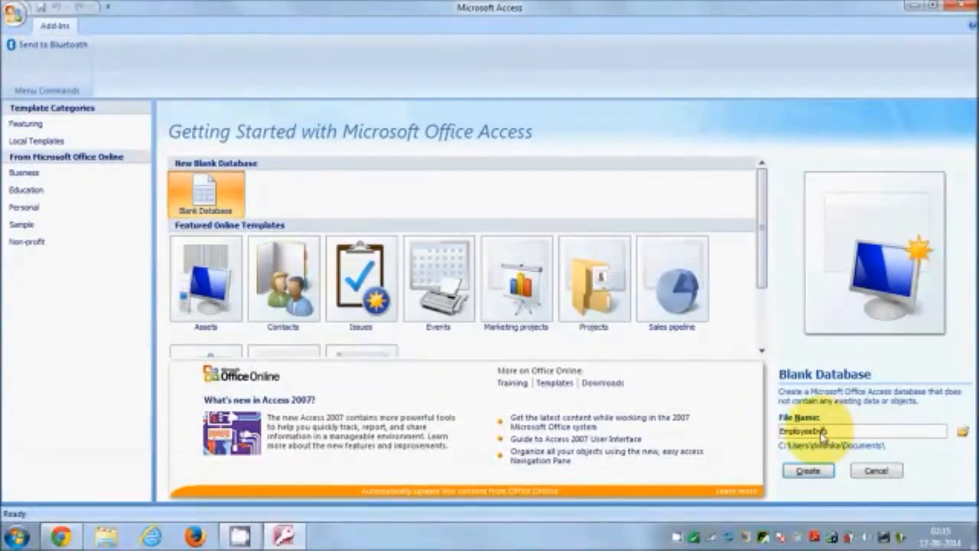
type("fo")
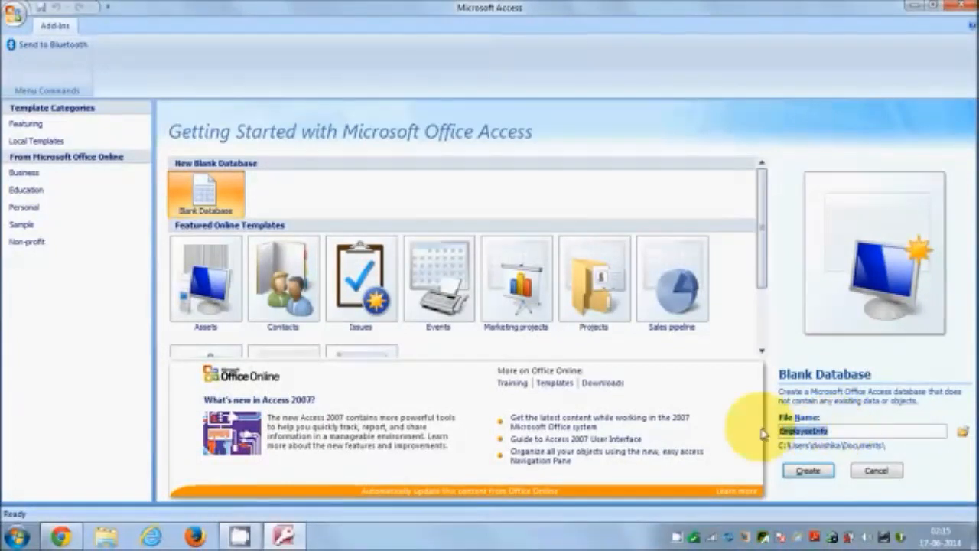
left_click_drag(769, 431, 811, 432)
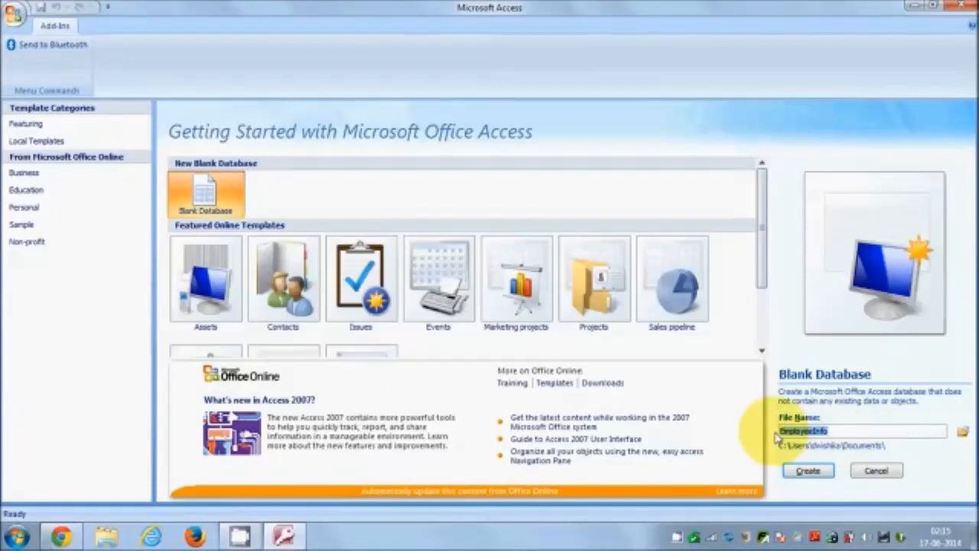
left_click(837, 435)
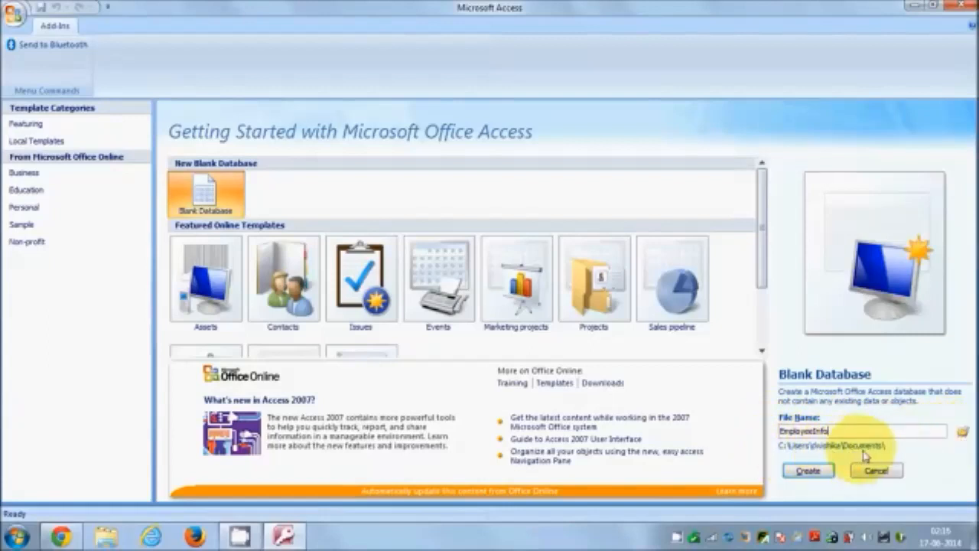
- Browse for the new database's save location and create a folder named Access Dat in the Documents library
left_click(963, 433)
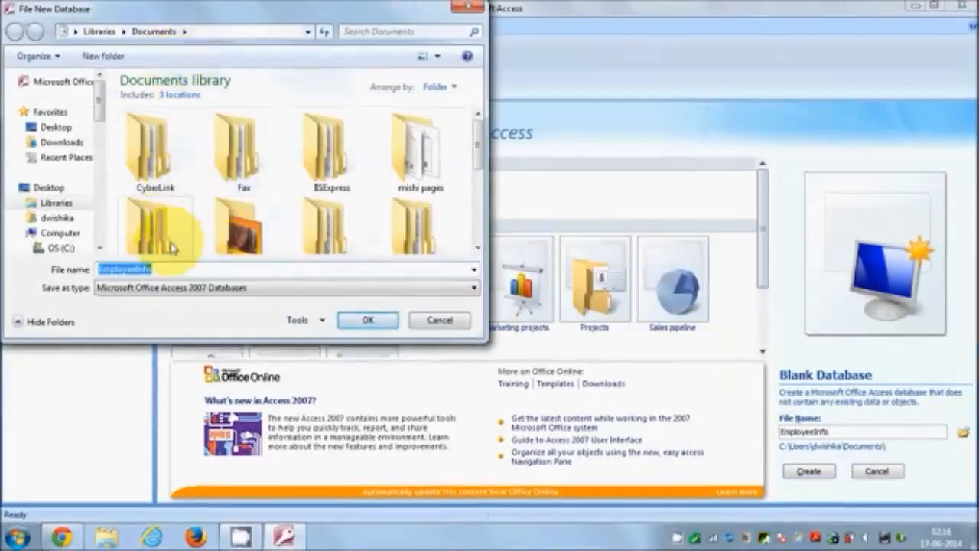
left_click(168, 274)
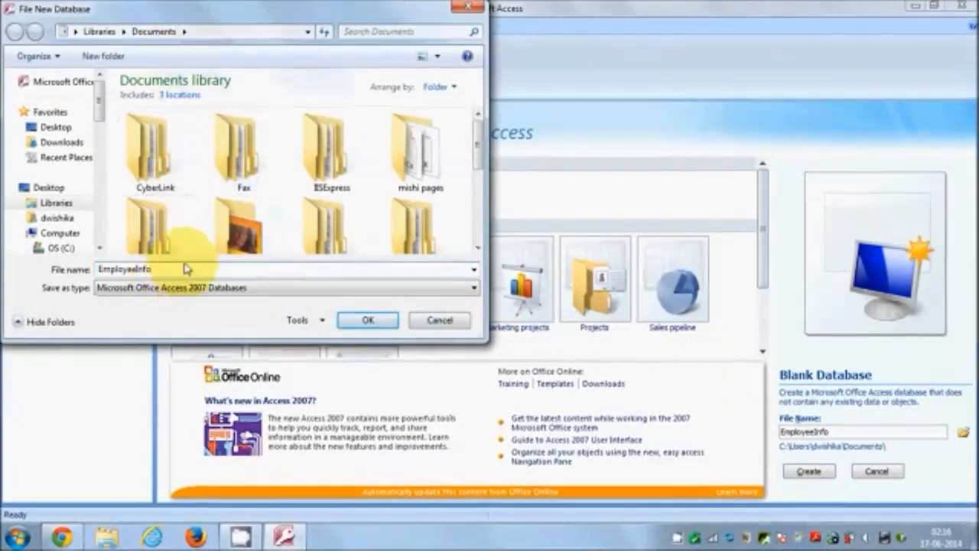
left_click(112, 61)
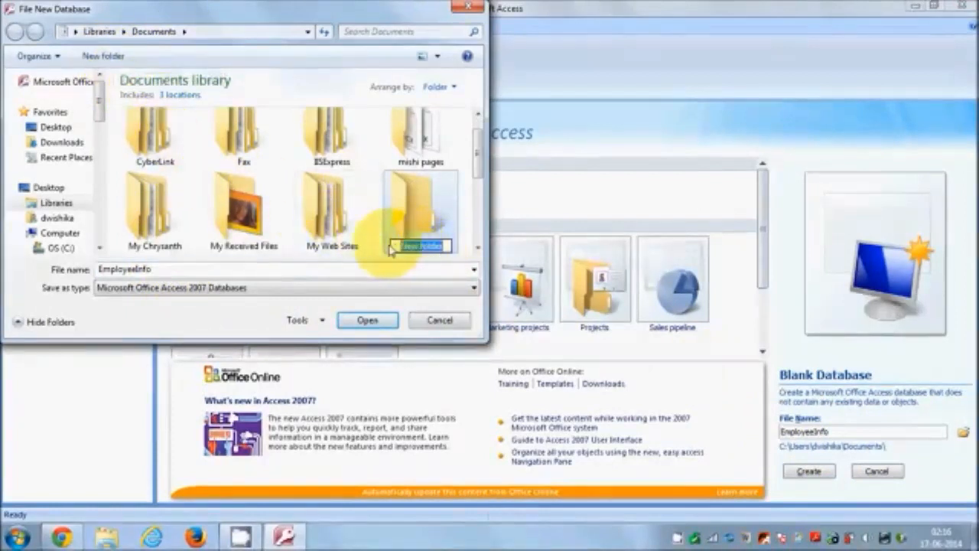
type("Access")
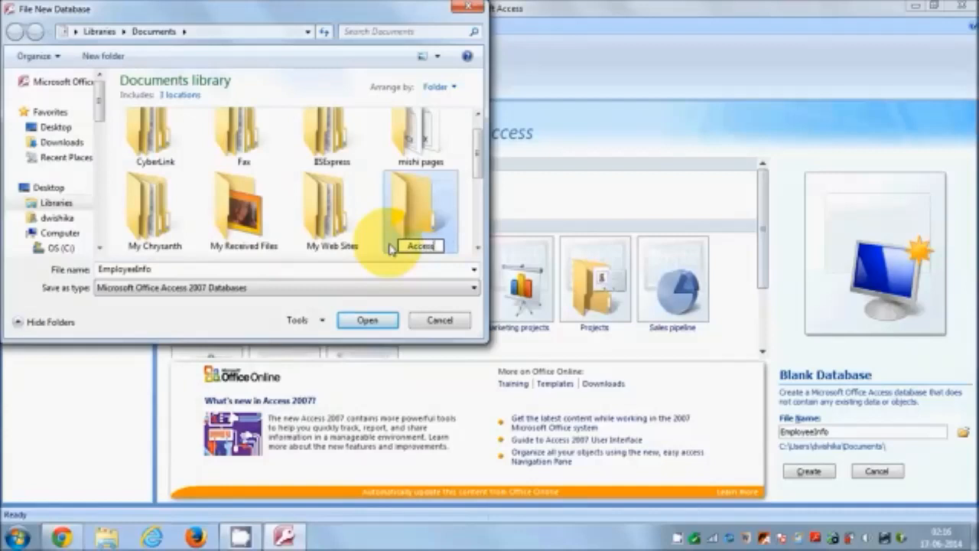
type(" Dat")
key("Return")
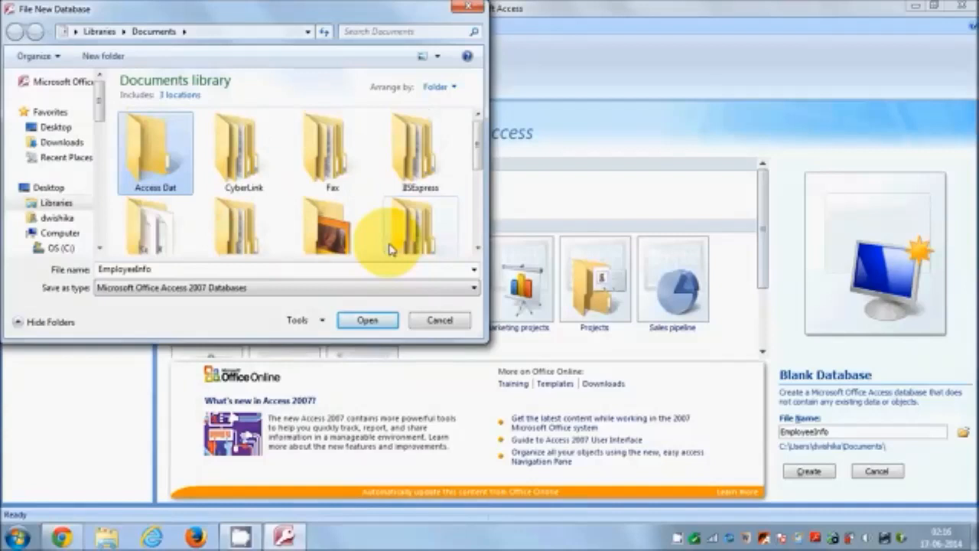
- Rename the Access Dat folder as Access Database
right_click(176, 188)
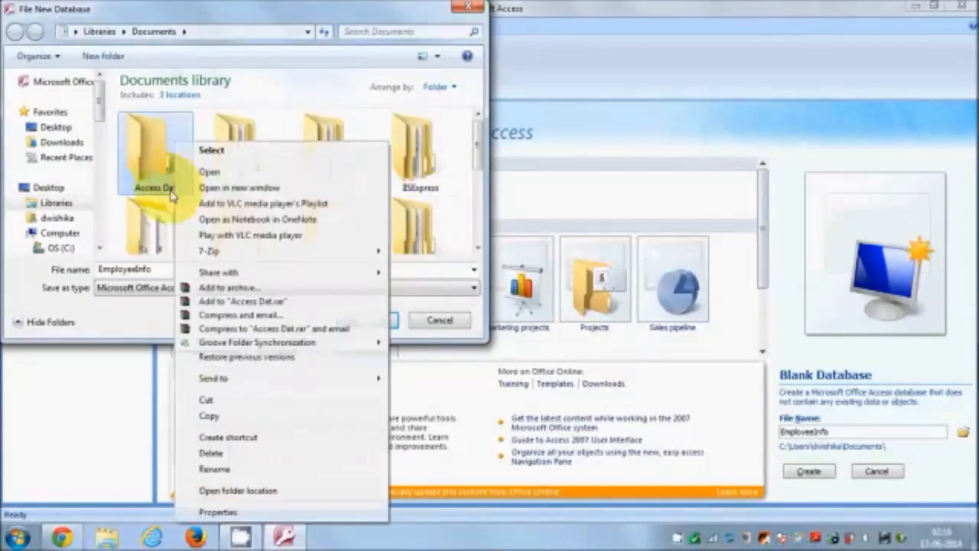
left_click(245, 468)
left_click(185, 189)
type("abase")
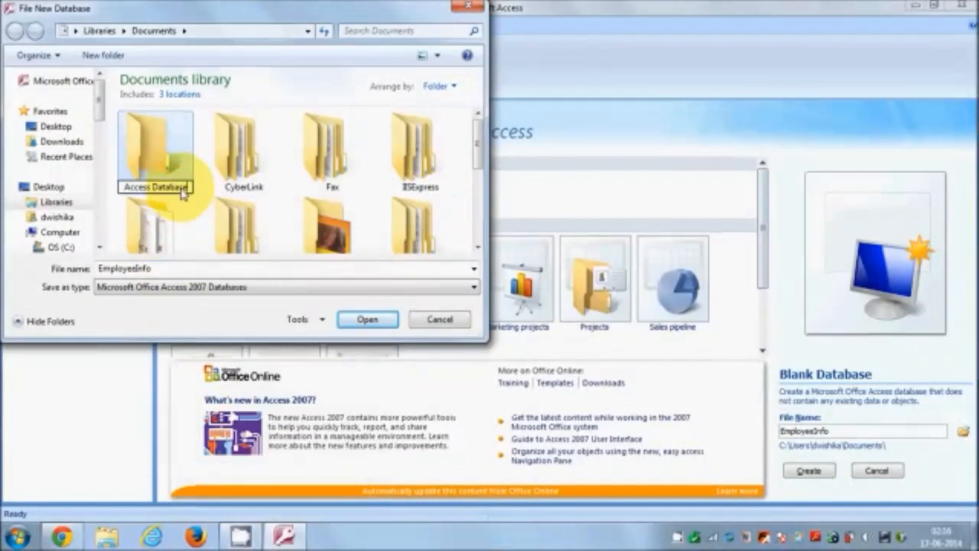
left_click(169, 165)
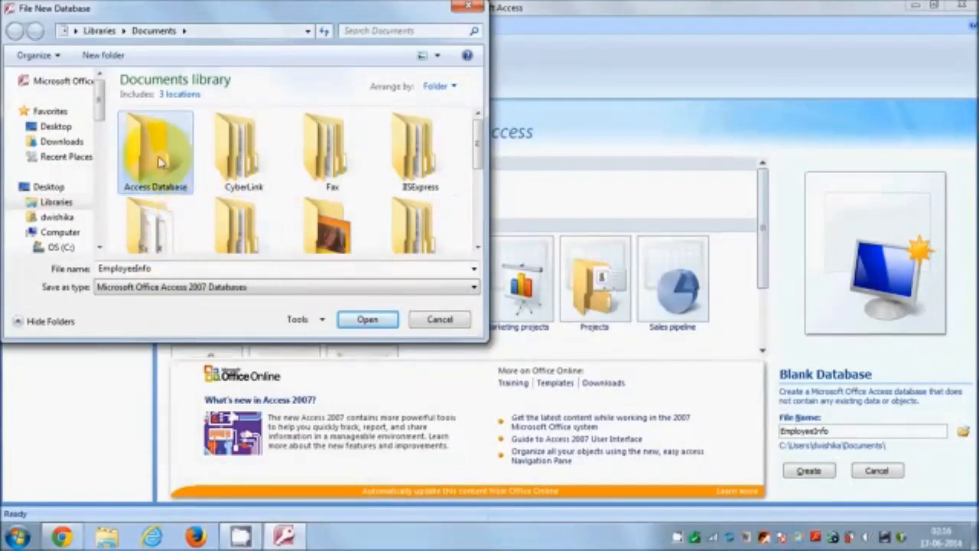
- Choose the Access Database folder as the save location and create the EmployeeInfo database there
double_click(160, 162)
double_click(171, 269)
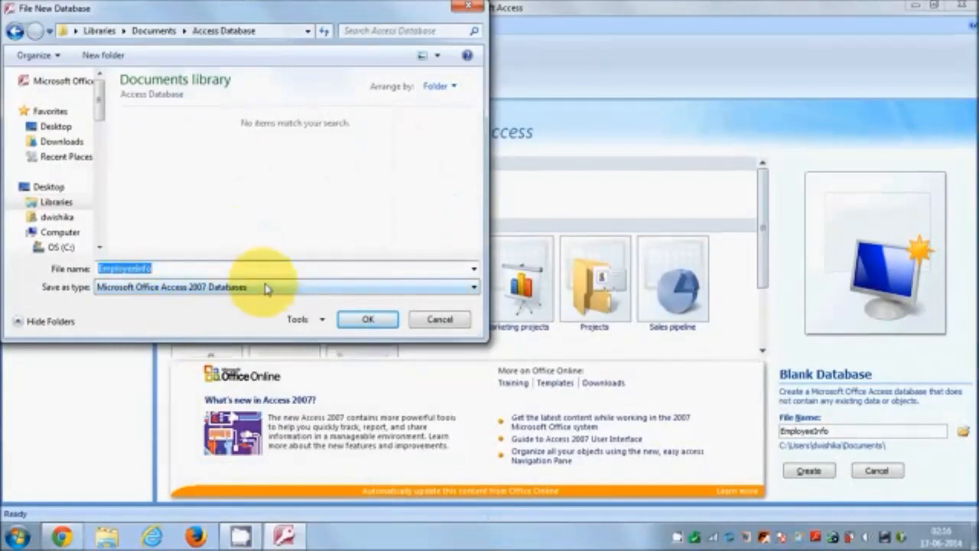
left_click(367, 320)
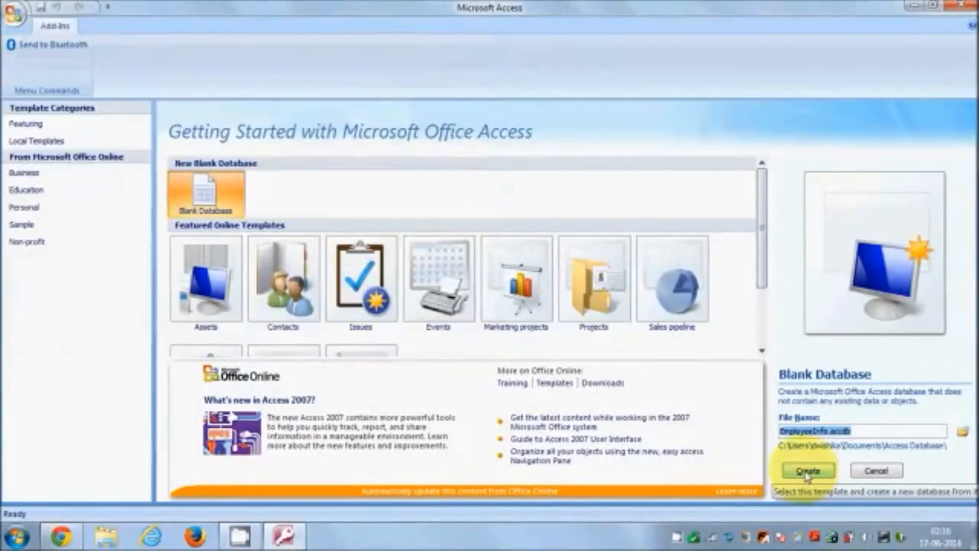
left_click(808, 471)
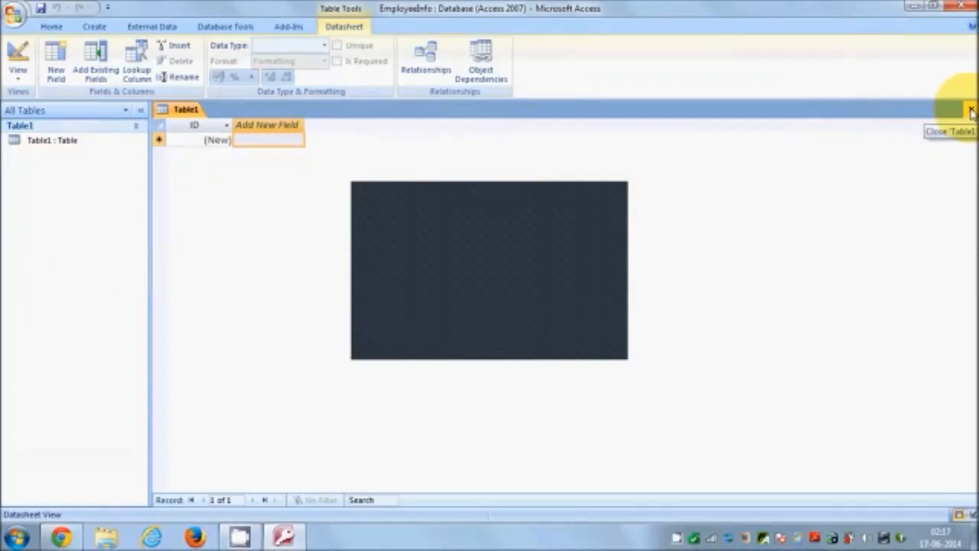
- Close the default Table1 datasheet and create a new table in Design view
left_click(970, 112)
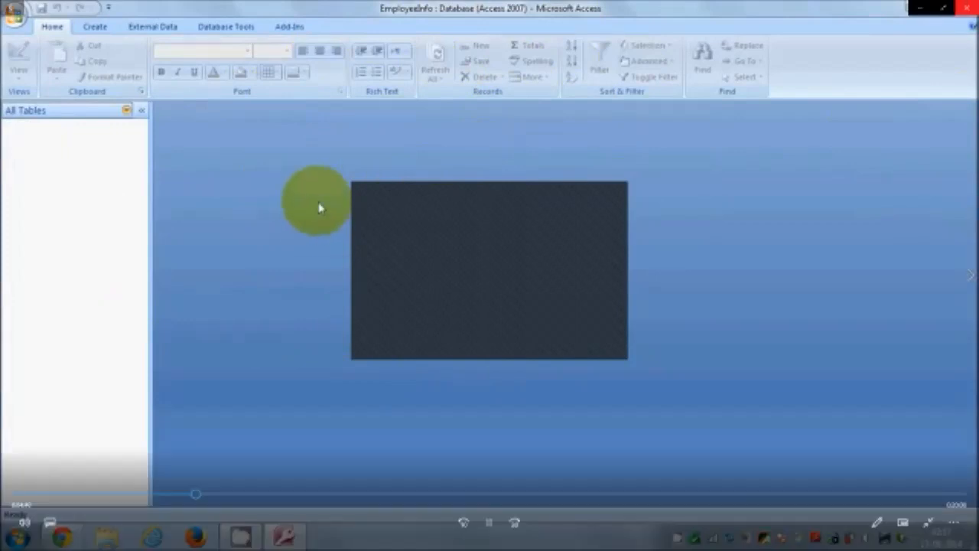
left_click(919, 7)
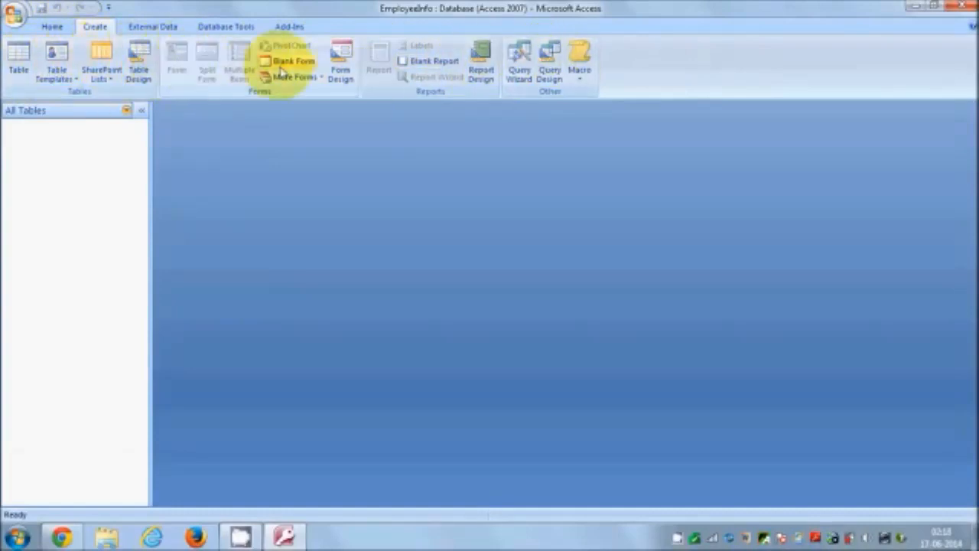
left_click(153, 26)
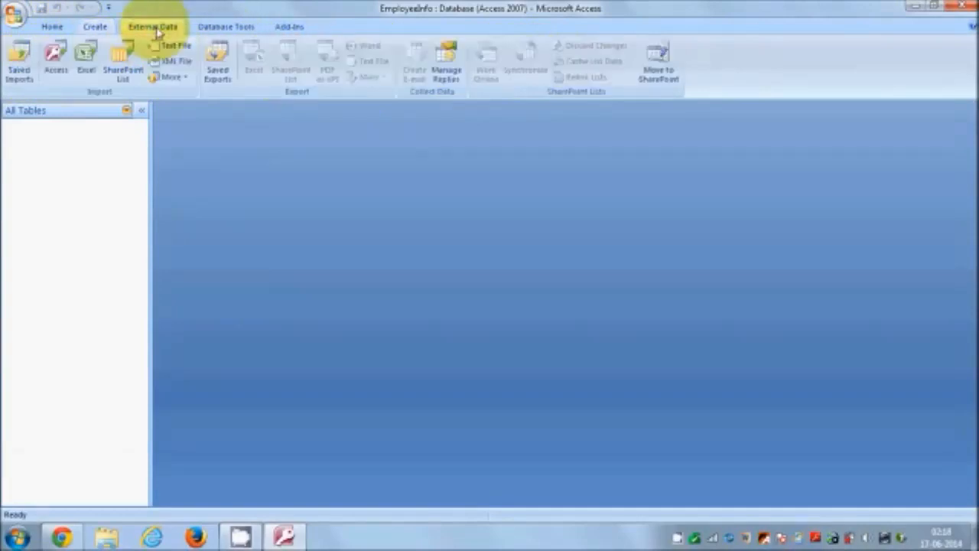
left_click(98, 28)
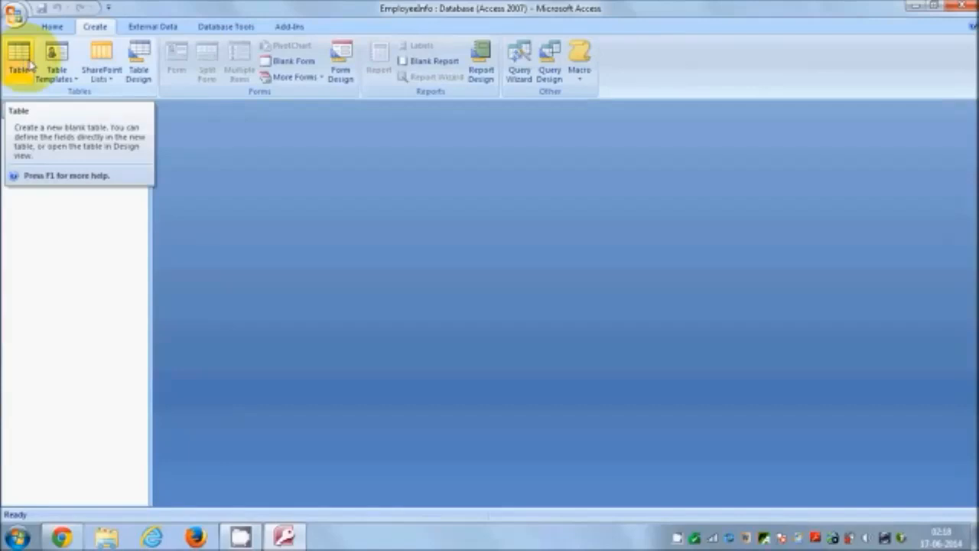
left_click(138, 61)
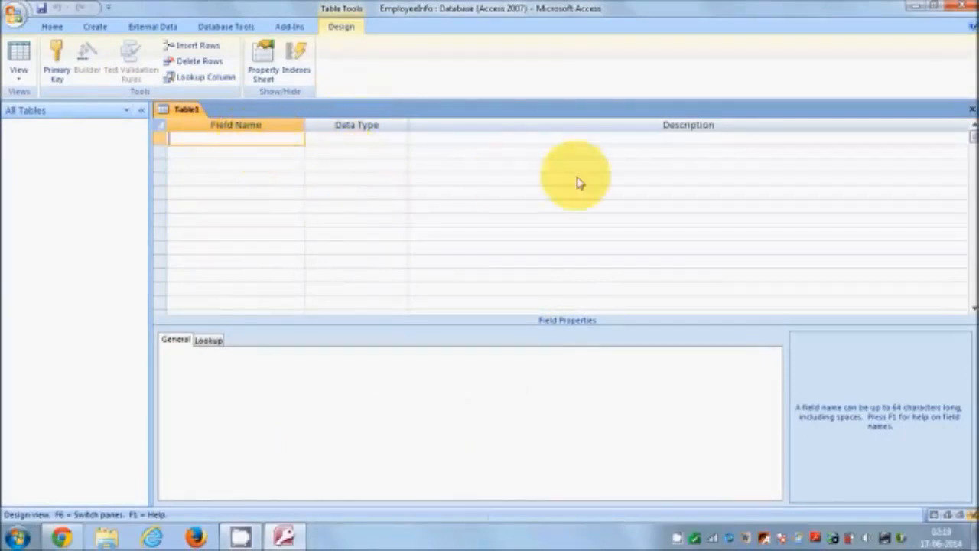
- Enter EID as the first field name in the new table's design
left_click(578, 144)
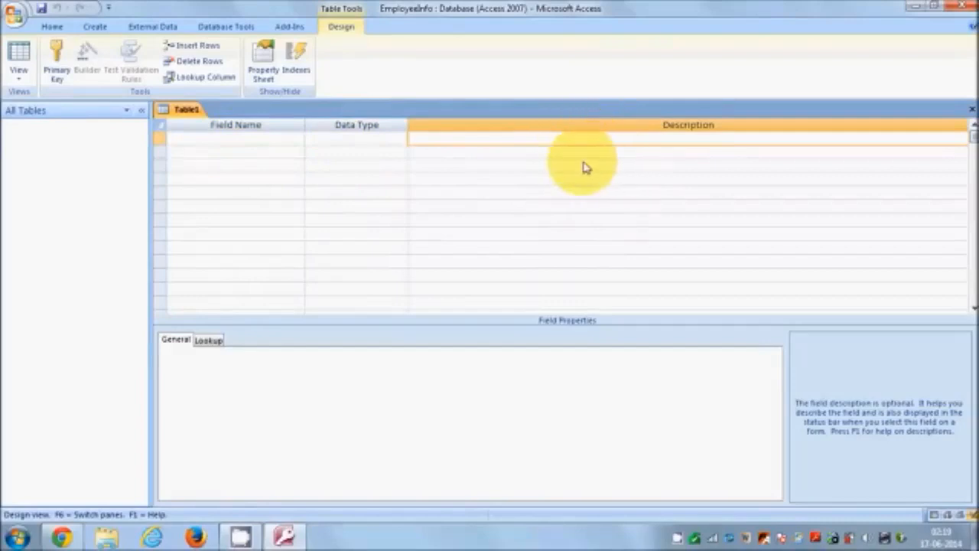
left_click(218, 144)
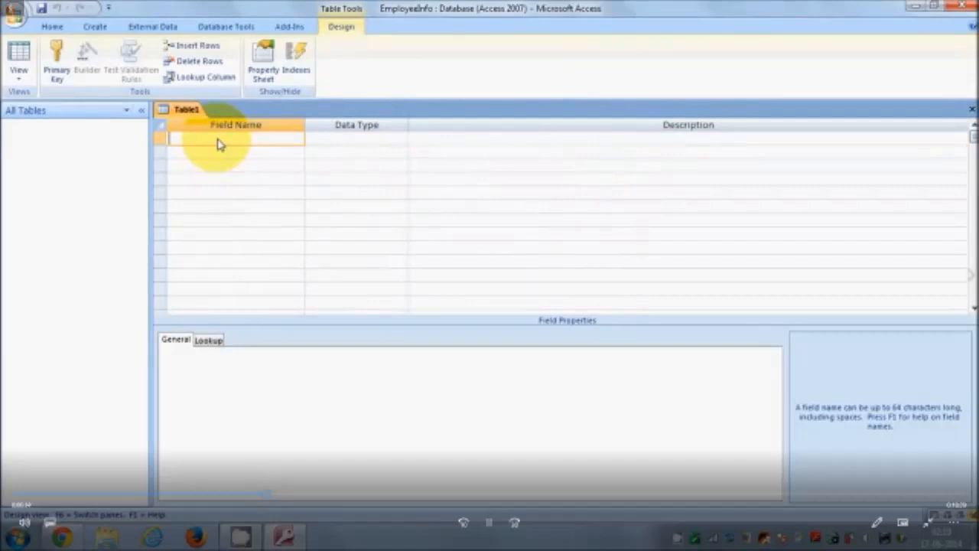
type("EID")
left_click(162, 137)
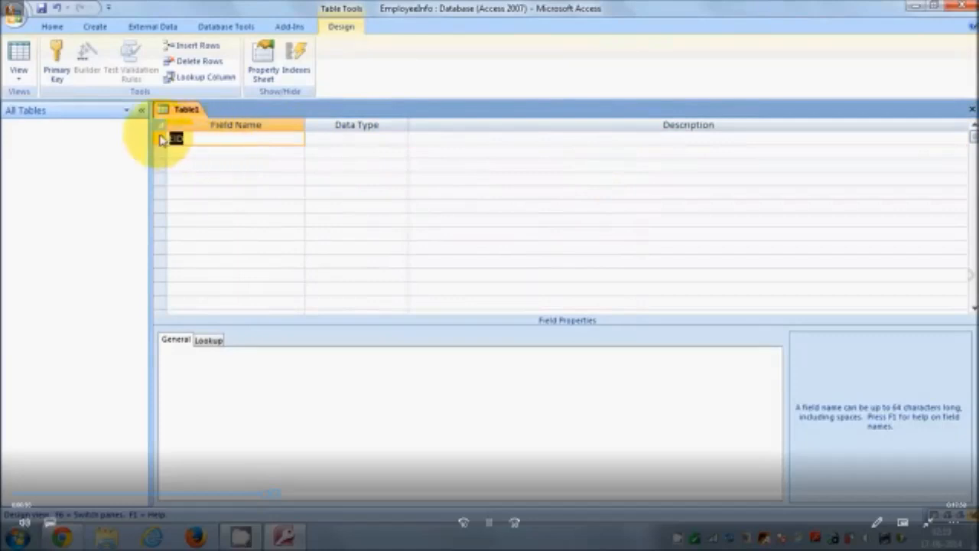
- Set the EID field's data type to AutoNumber
left_click(337, 141)
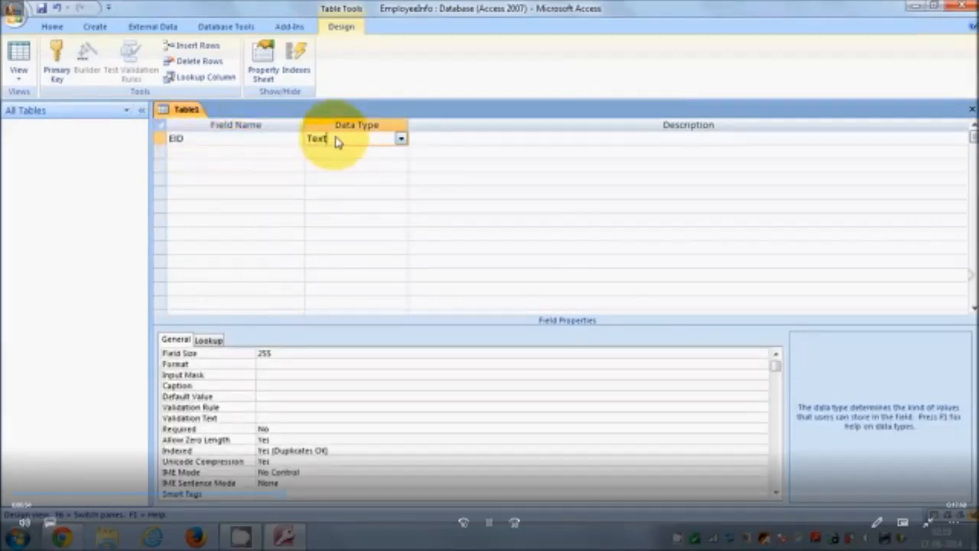
left_click(400, 139)
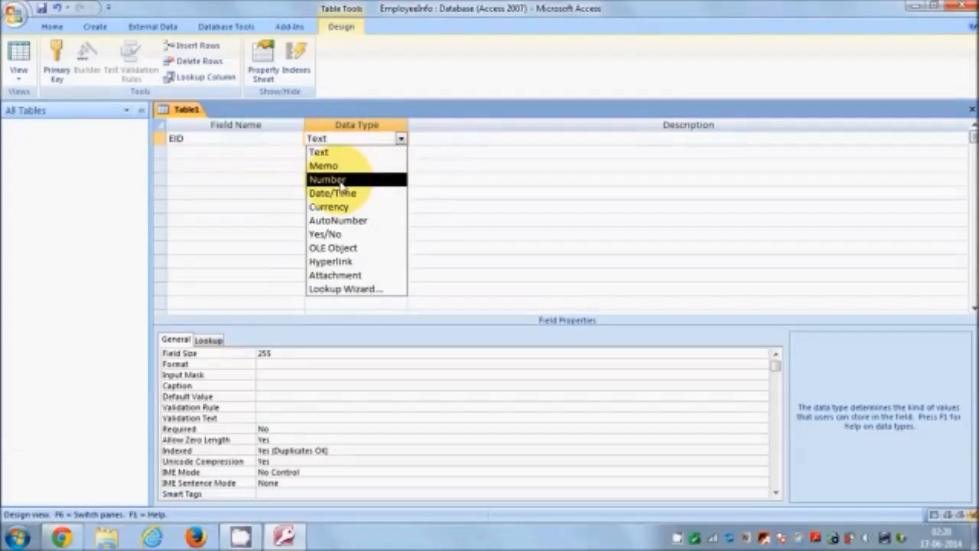
left_click(330, 222)
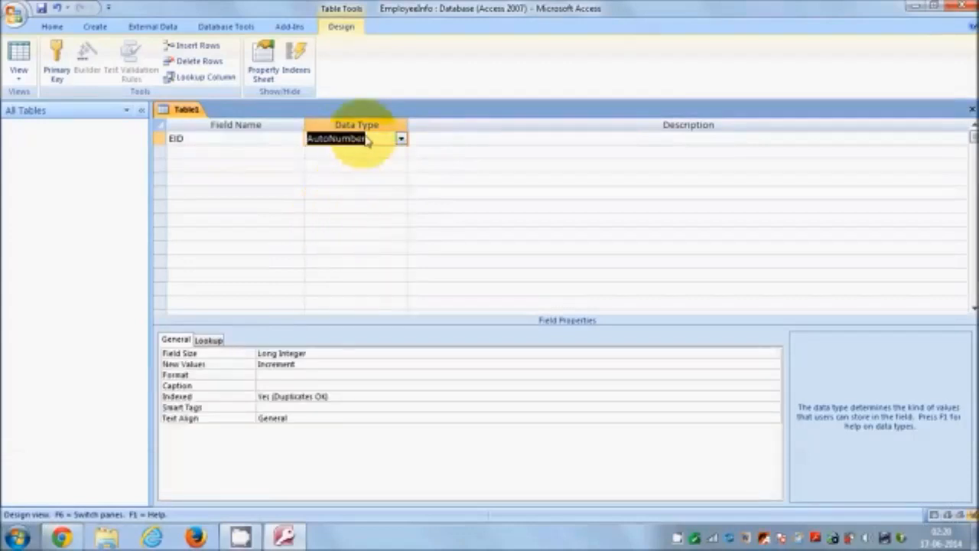
left_click(370, 140)
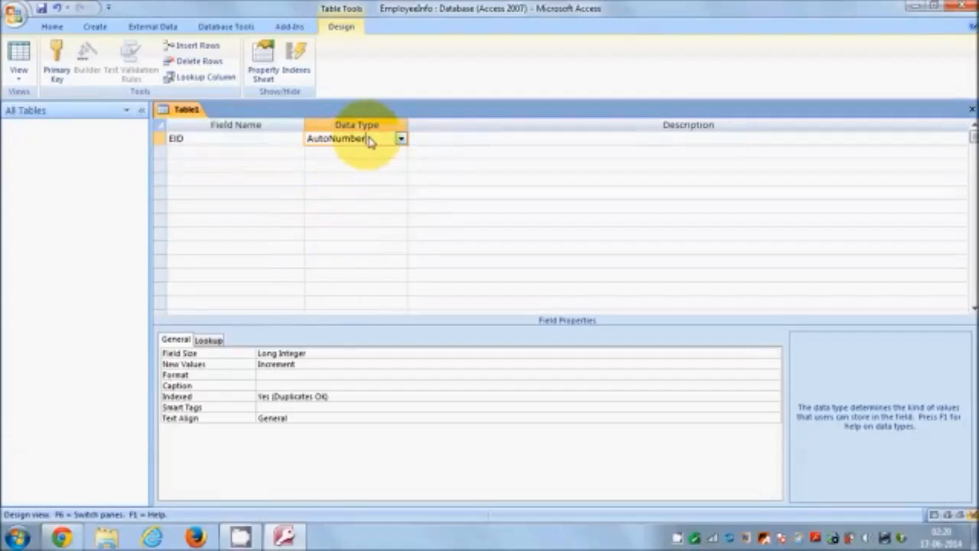
left_click_drag(371, 141, 305, 144)
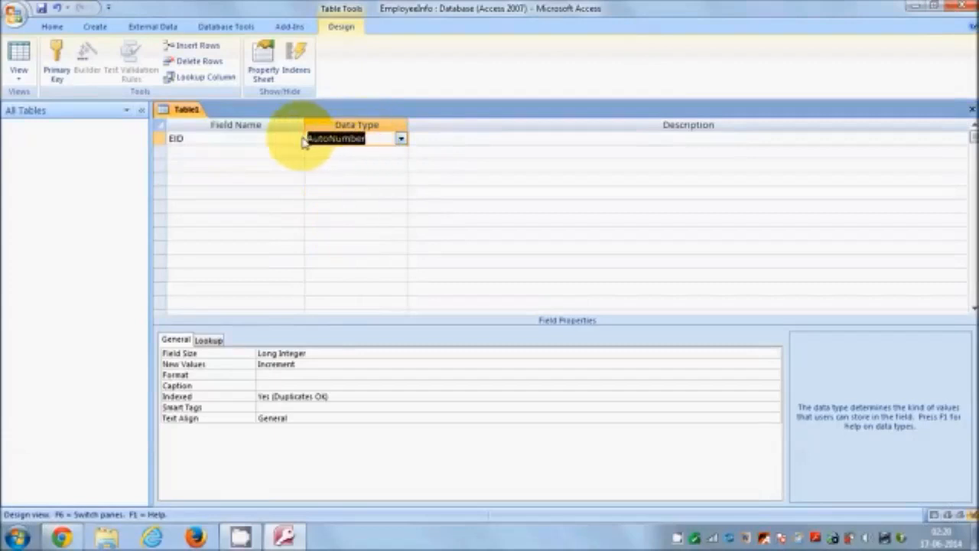
left_click(344, 144)
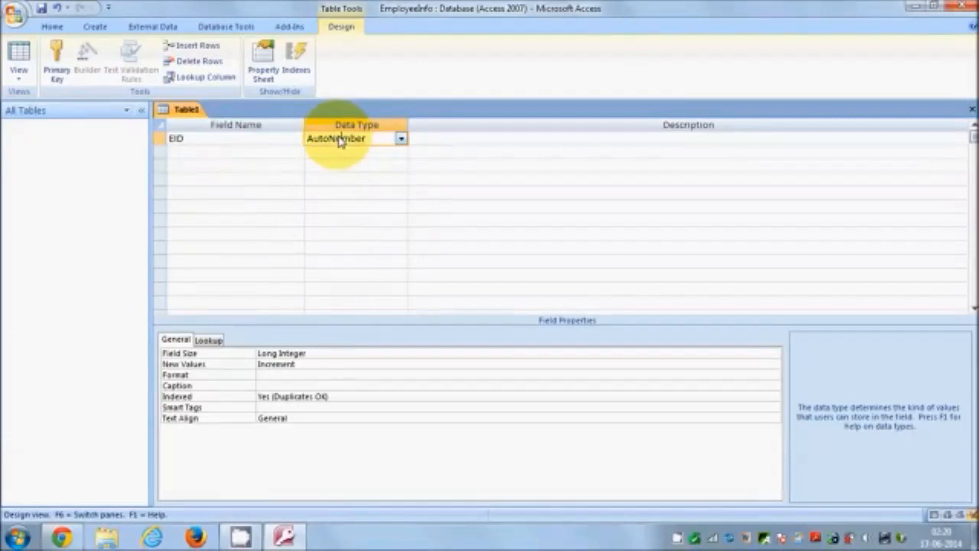
left_click_drag(367, 144, 309, 144)
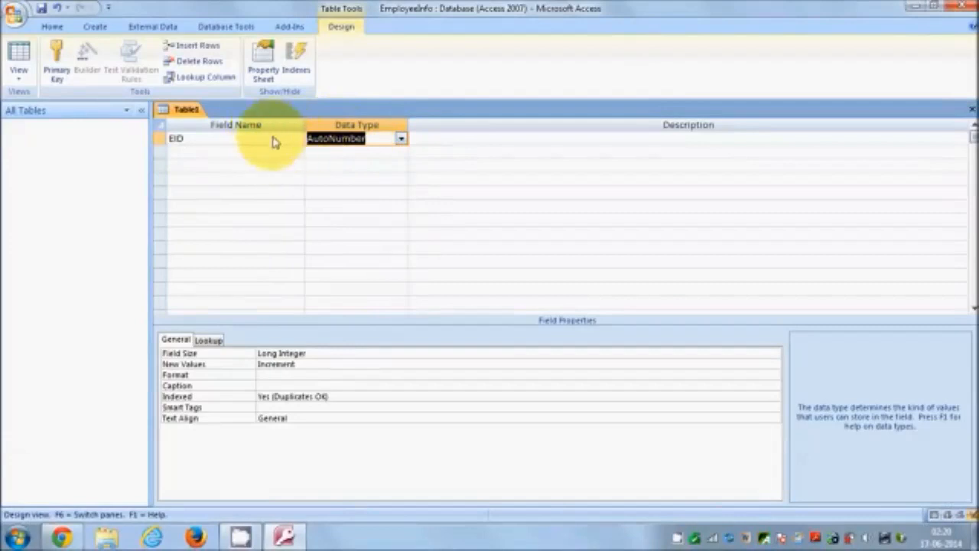
left_click(338, 146)
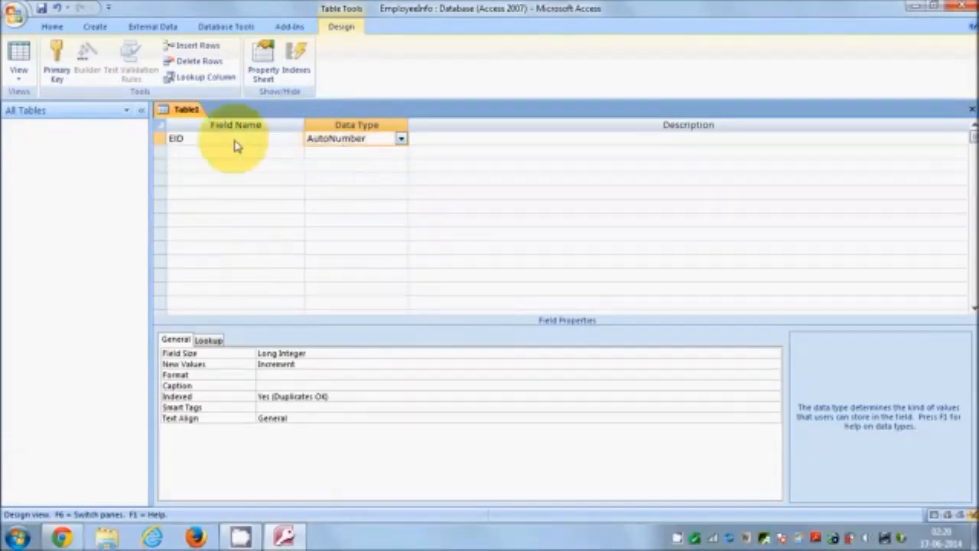
left_click(350, 144)
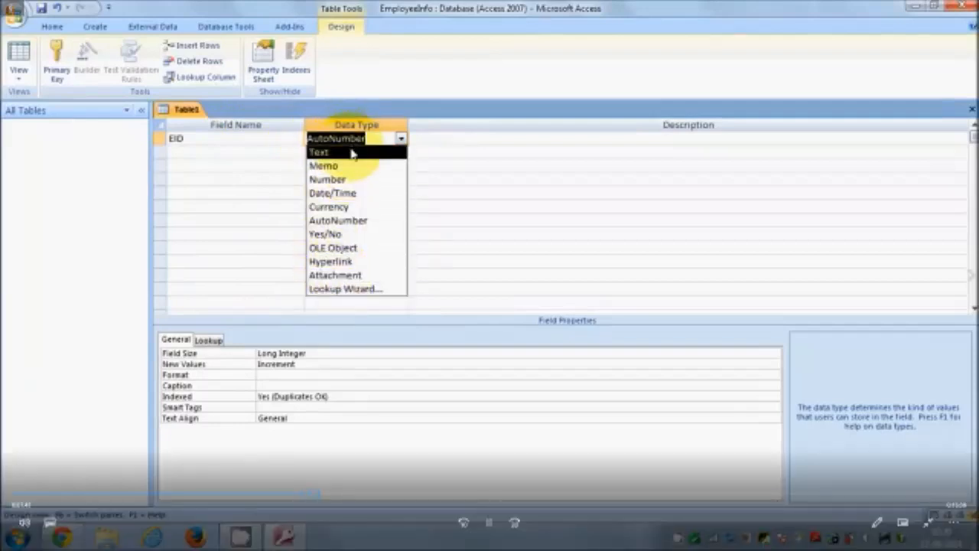
- Add a second field named FirstName with the Text data type below EID
left_click(247, 153)
type("NAME")
left_click_drag(247, 153, 179, 153)
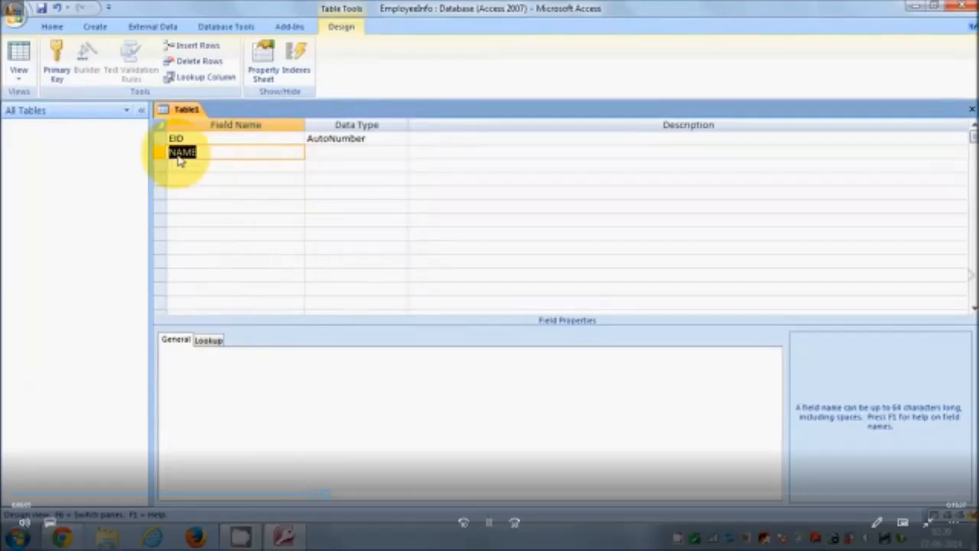
left_click(205, 157)
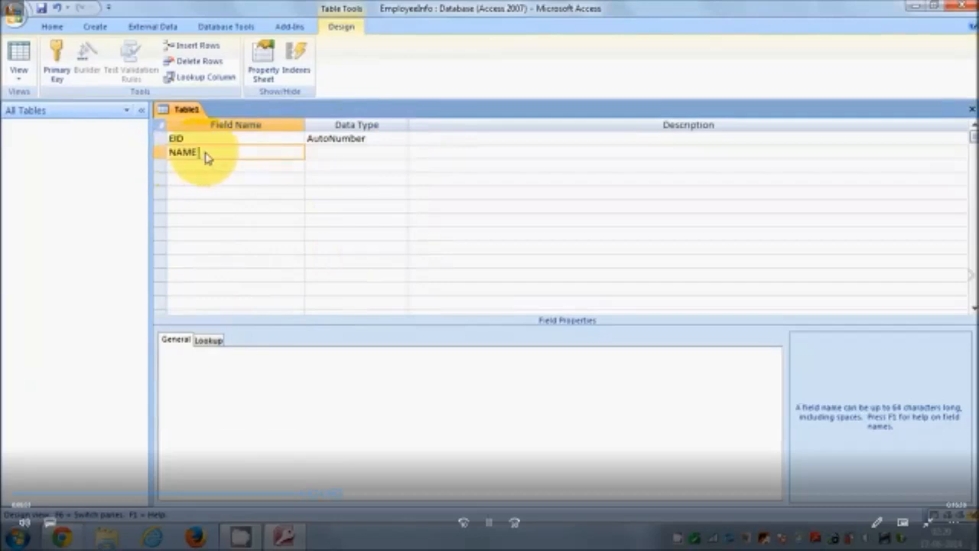
left_click_drag(201, 156, 148, 119)
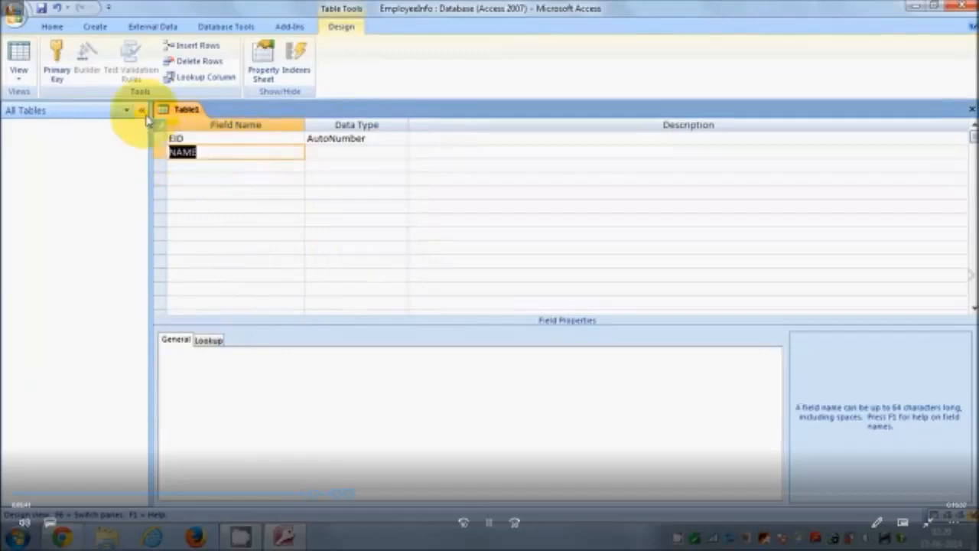
type("FirstName")
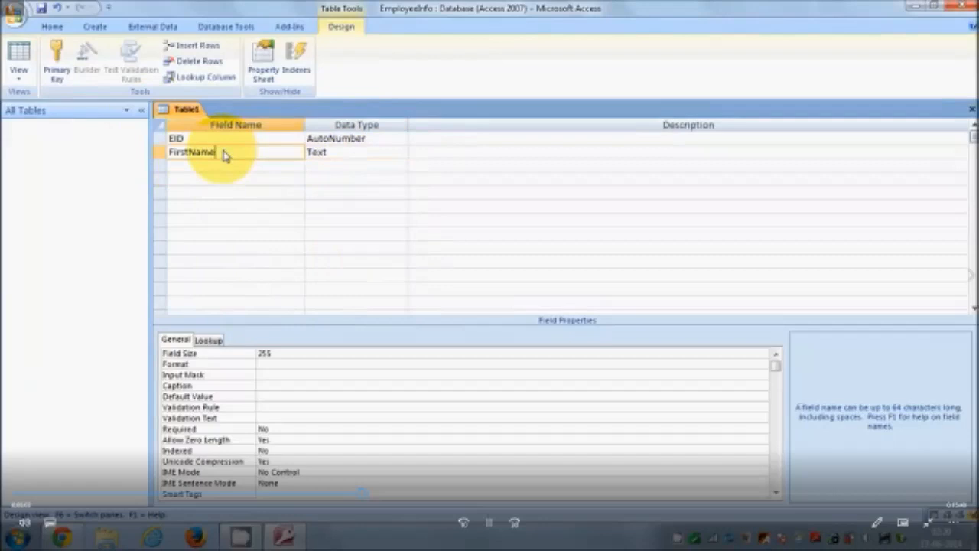
left_click(327, 159)
left_click_drag(331, 157, 310, 155)
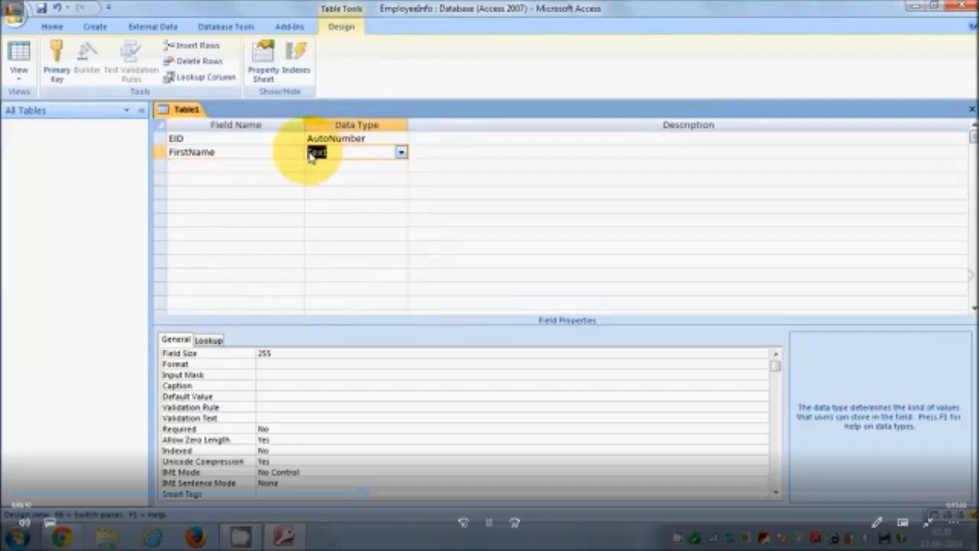
- Add a third field named LastName with the Text data type
left_click(258, 168)
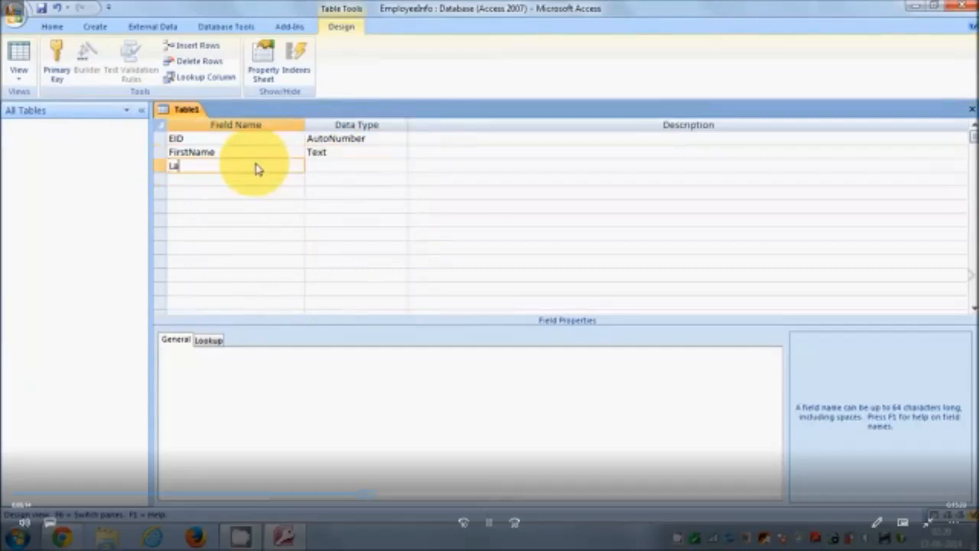
type("LastName")
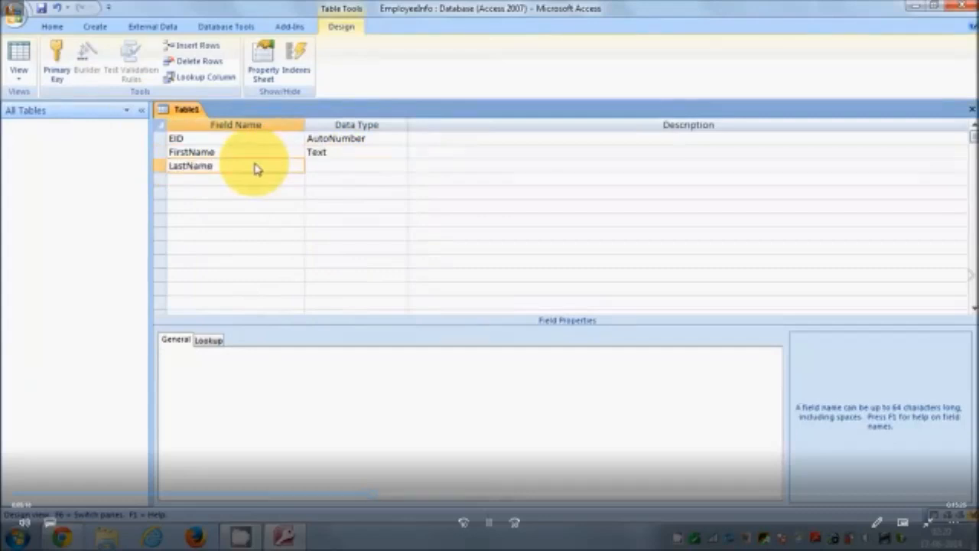
left_click(329, 166)
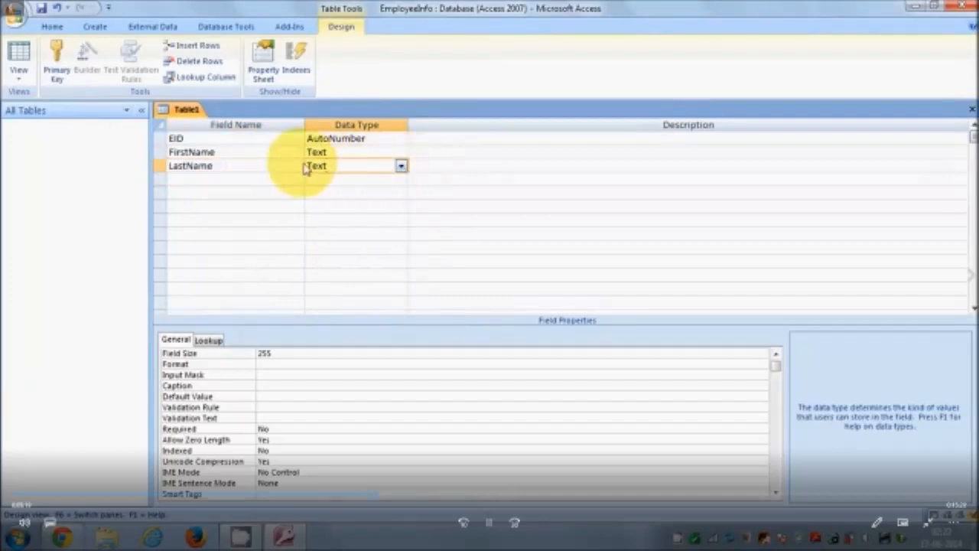
- Add a DOB field below LastName and describe it as "DOB stands for Date of birth"
left_click(264, 185)
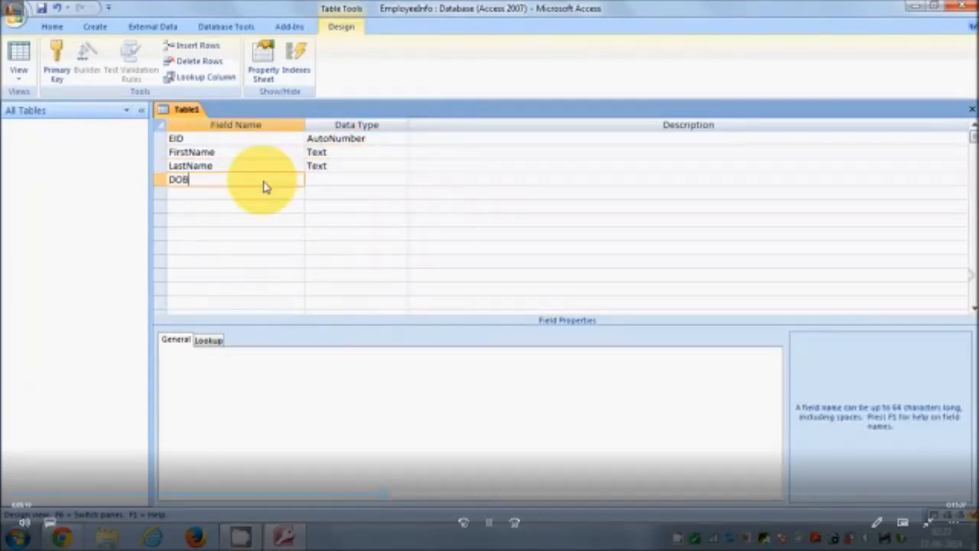
left_click(440, 186)
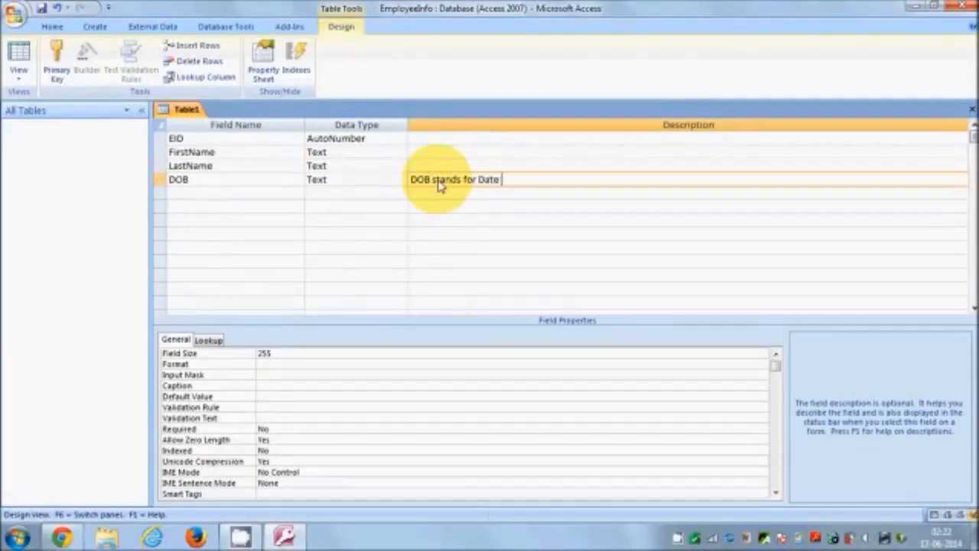
type("rth")
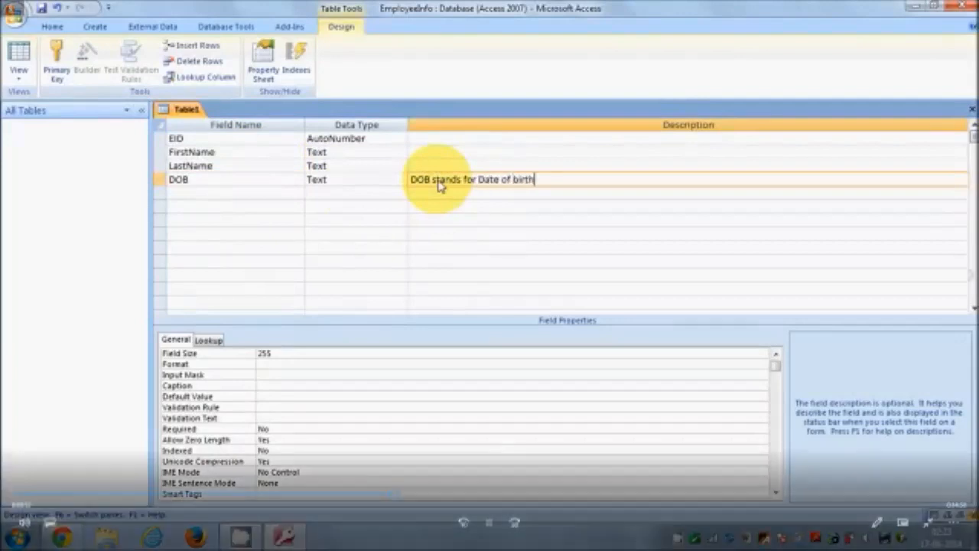
- Set the DOB field's data type to Date/Time
left_click(328, 180)
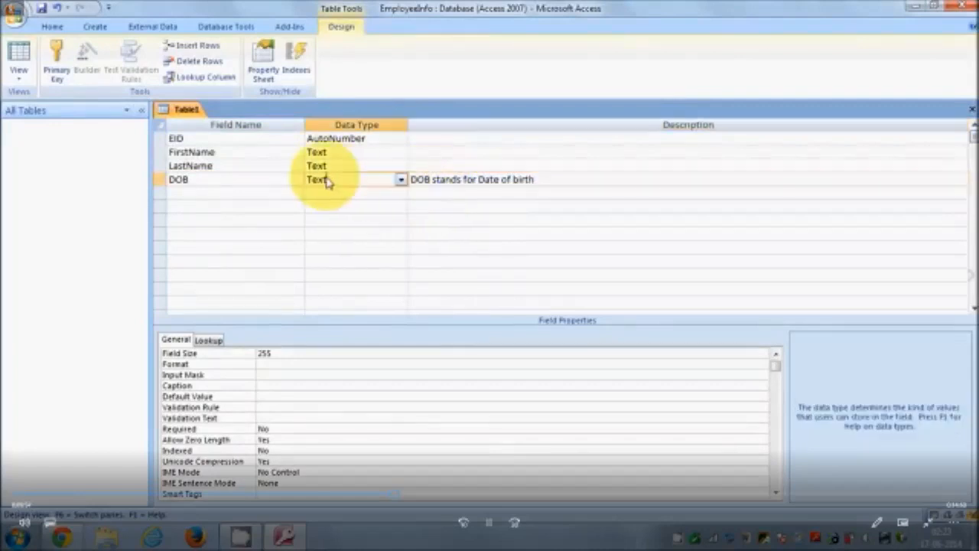
left_click(400, 181)
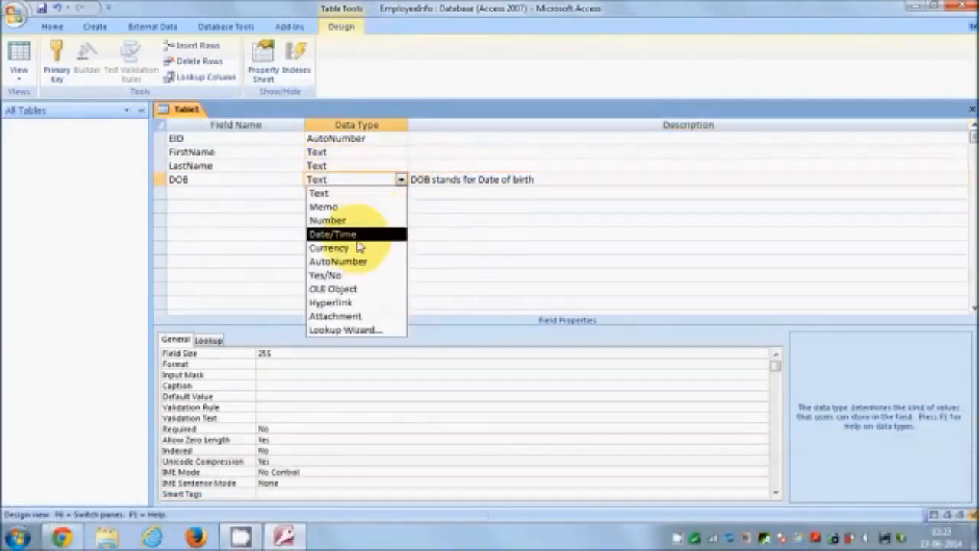
left_click(329, 237)
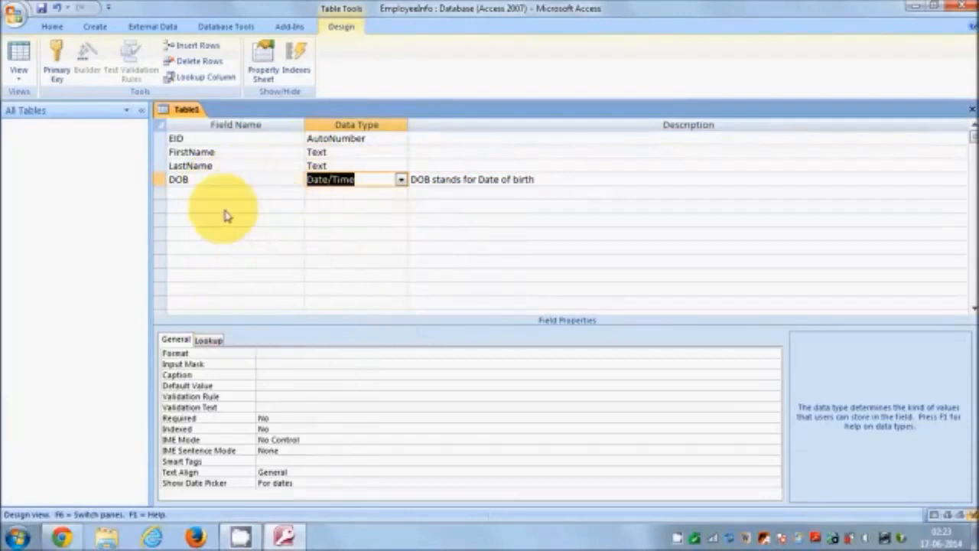
- Set the DOB field's Format property to Medium Date
left_click(289, 183)
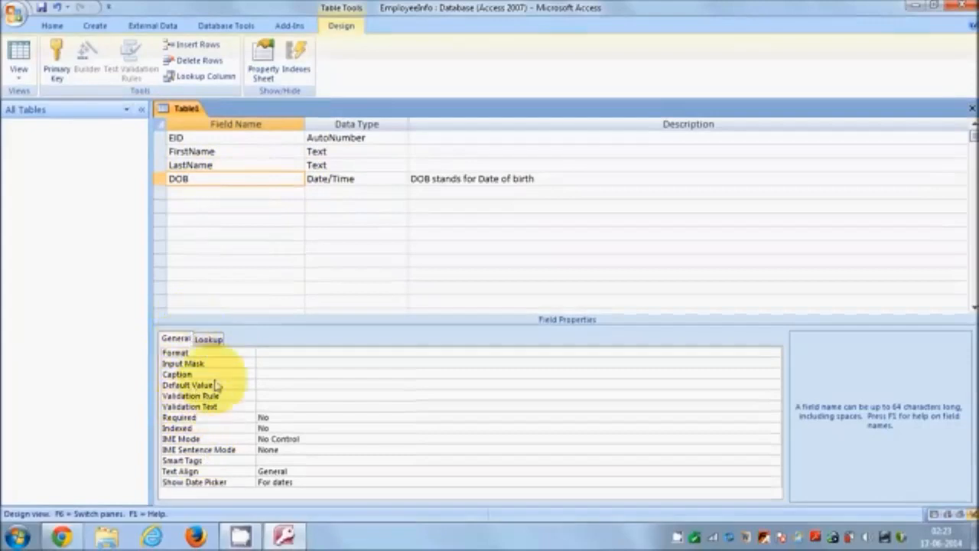
left_click(269, 356)
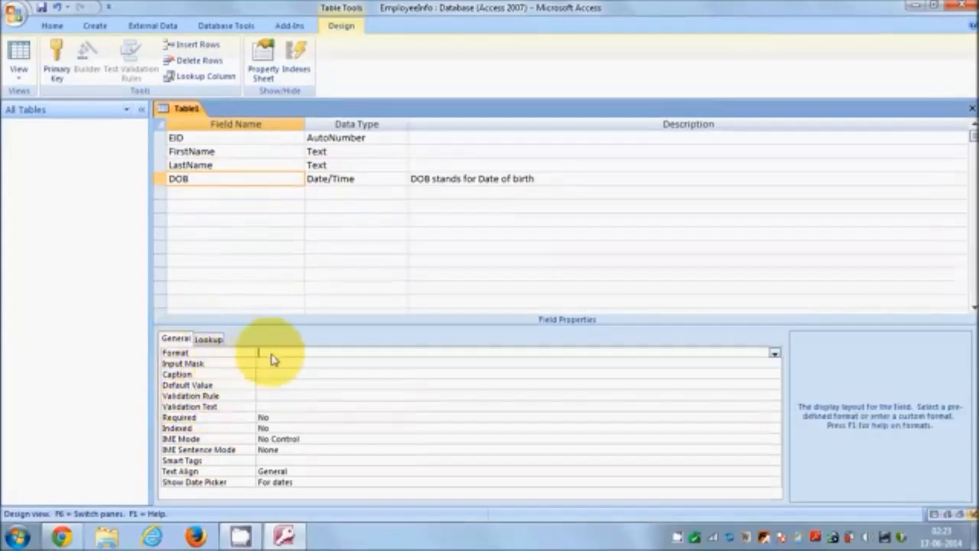
left_click(774, 353)
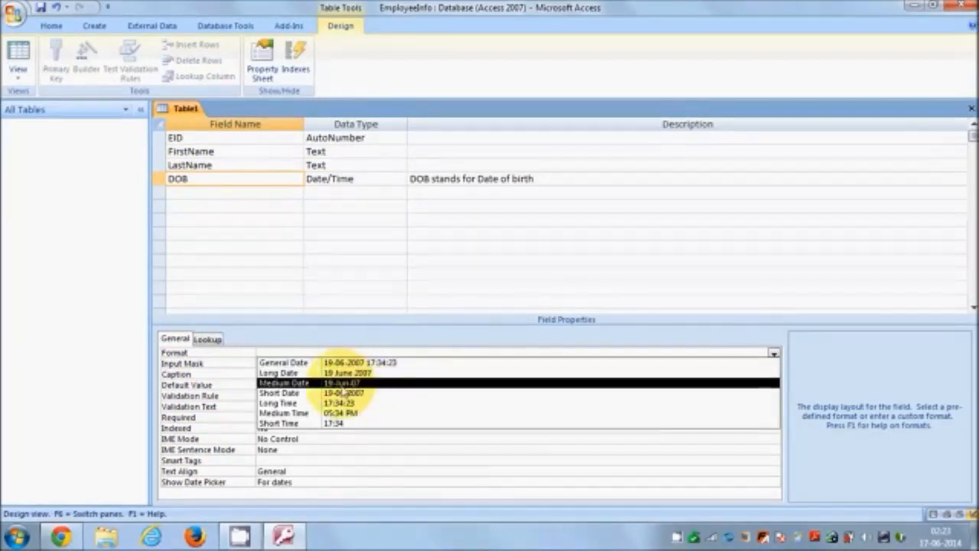
left_click(338, 384)
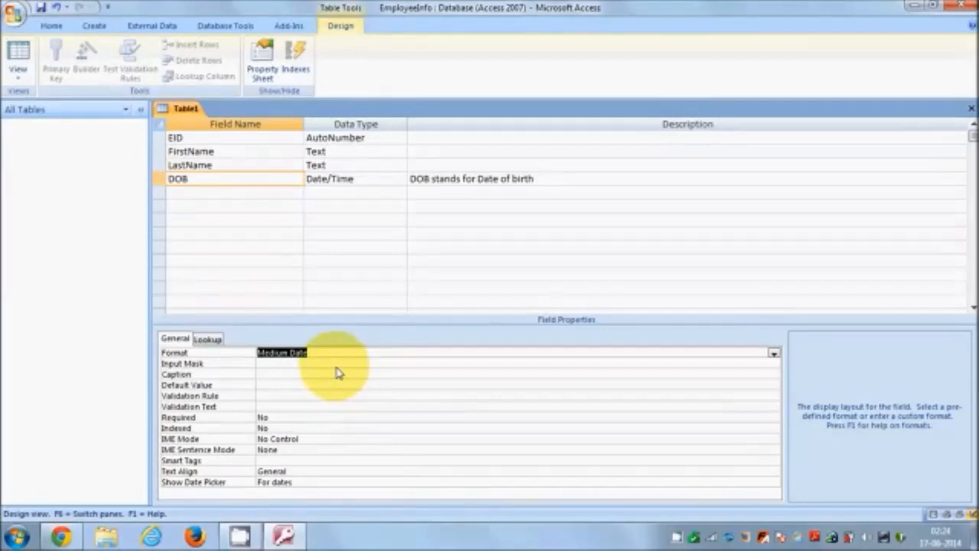
- Start the Input Mask Wizard for DOB, saving the table as EmployeeData, and choose the Medium Date mask
left_click(322, 364)
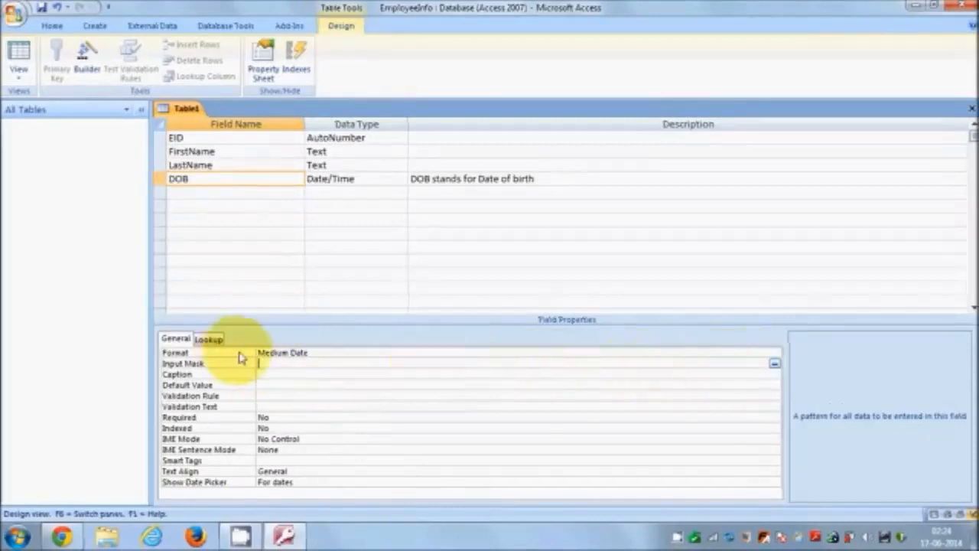
left_click(774, 365)
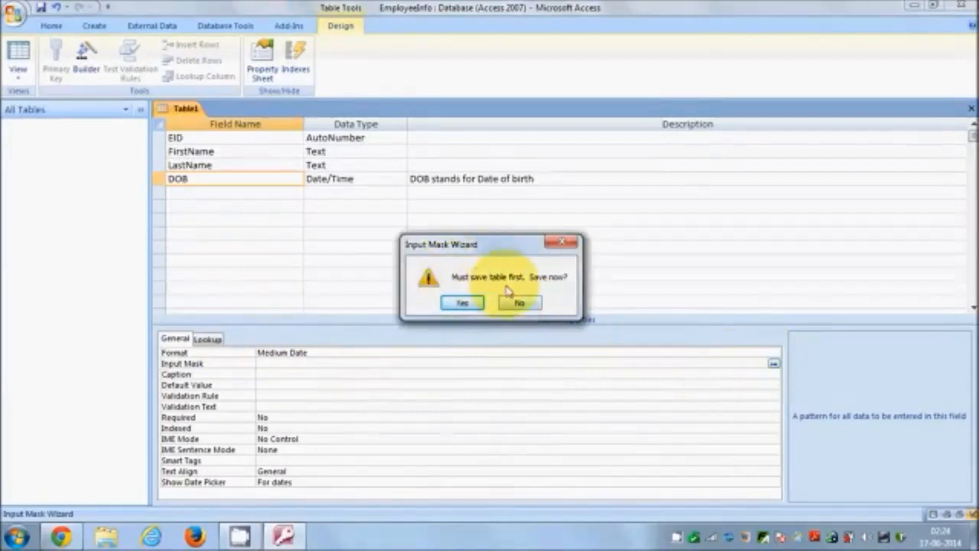
left_click(462, 303)
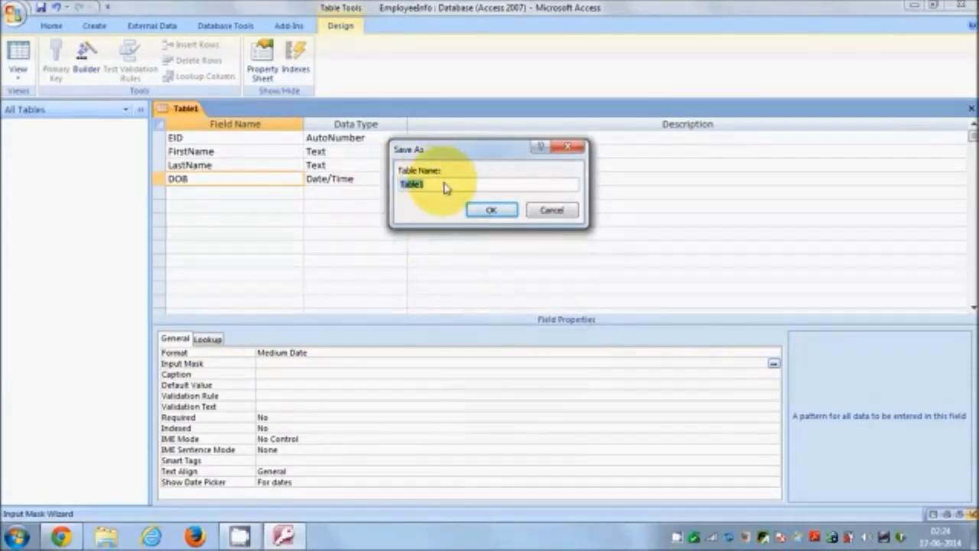
type("Employee")
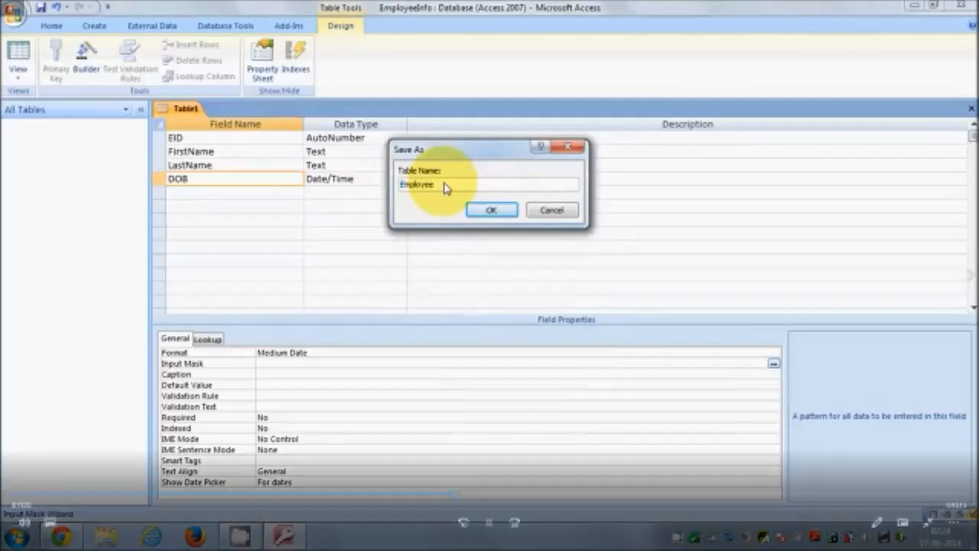
type("Data")
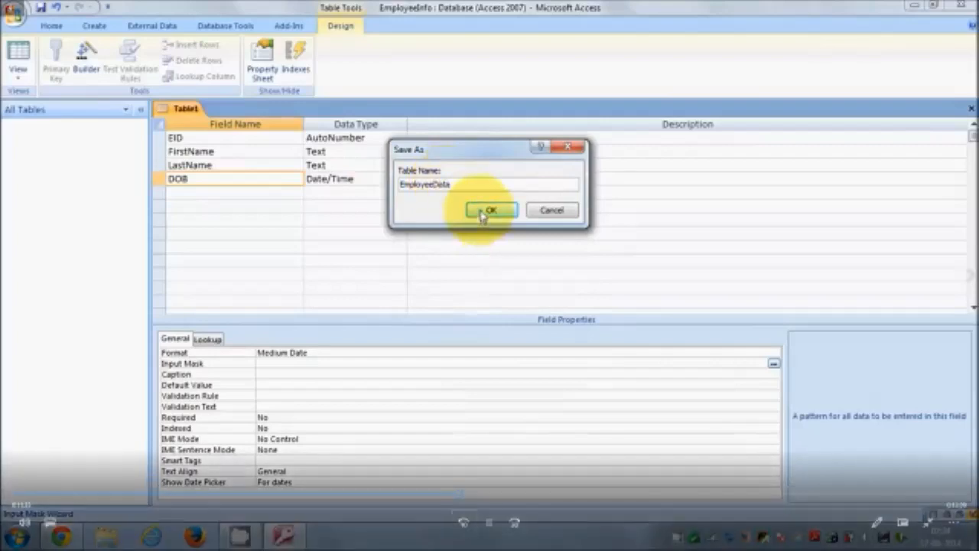
left_click(490, 211)
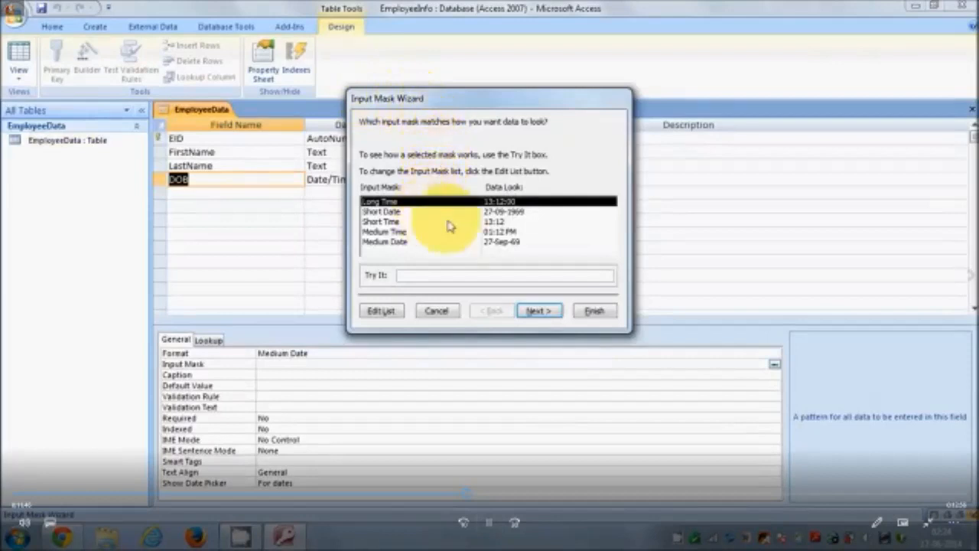
left_click(494, 242)
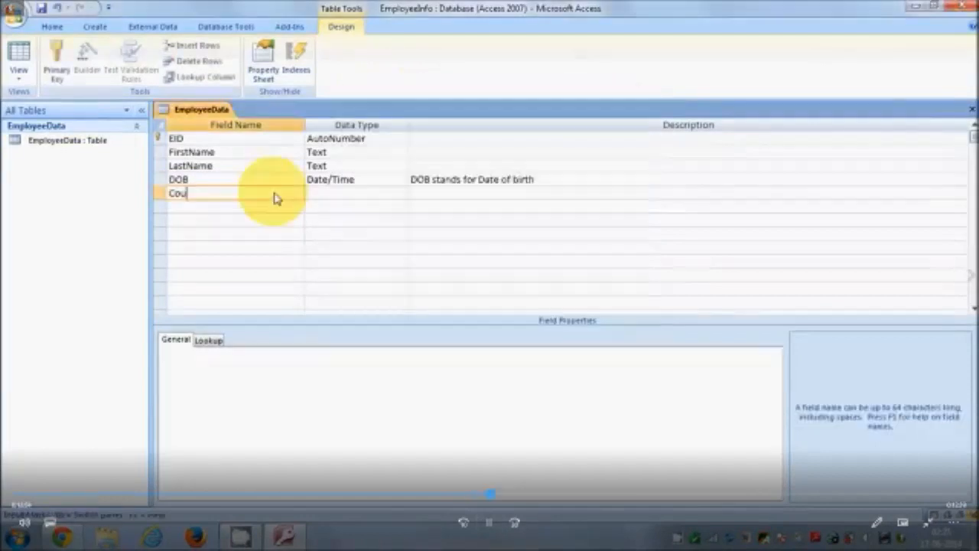
- Add a field named Country with the Text data type below DOB
type("ntry")
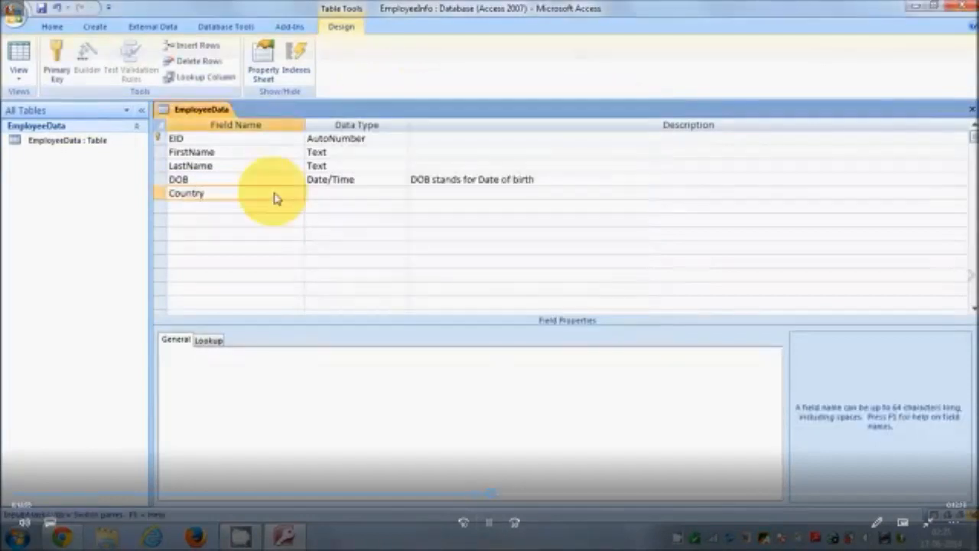
left_click(337, 195)
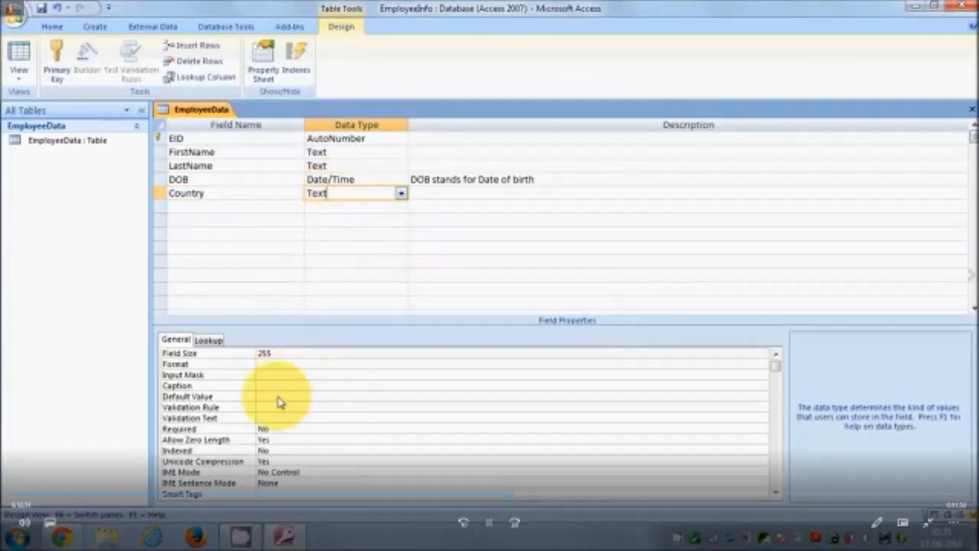
- Set the Country field's default value to USA
left_click(235, 197)
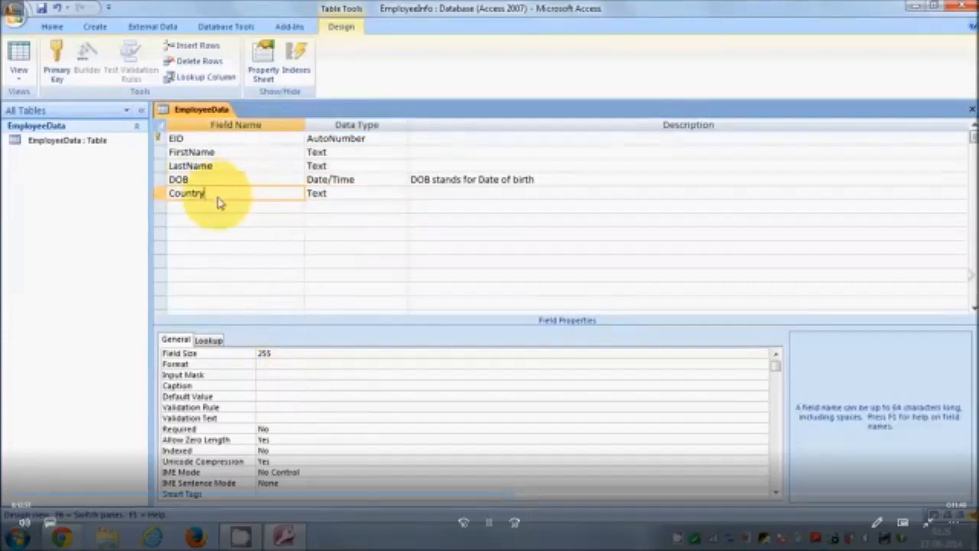
left_click(279, 396)
type("USA")
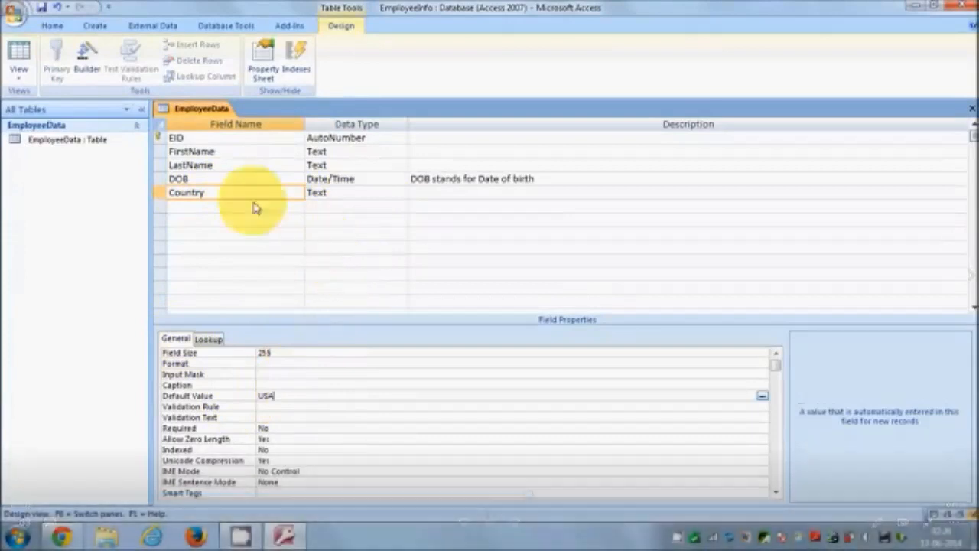
- Save the EmployeeData table, check it in Datasheet view and return to Design view
left_click(19, 55)
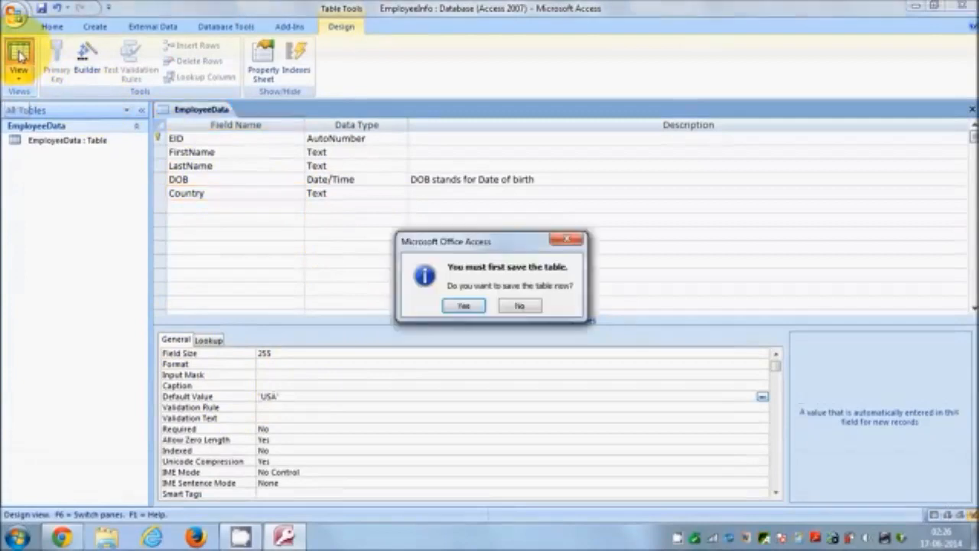
left_click(464, 308)
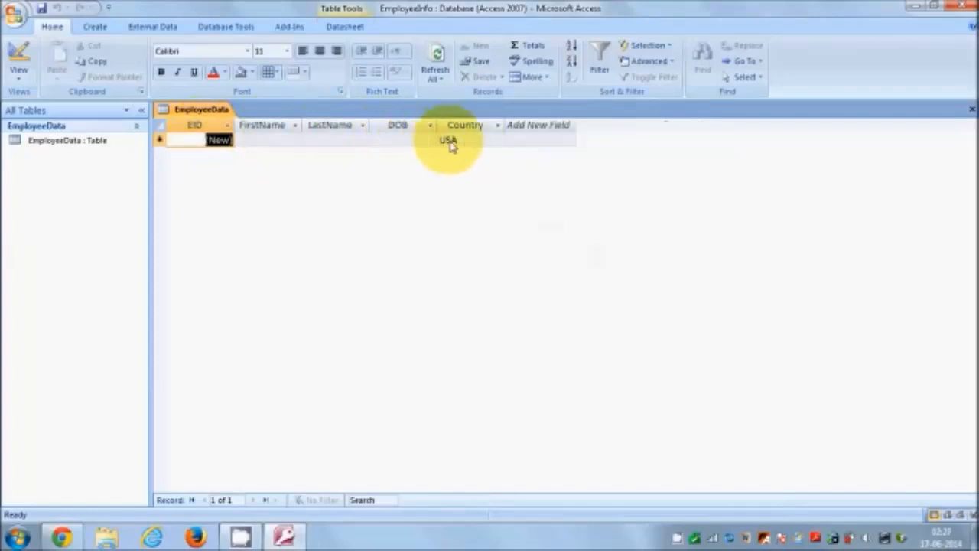
left_click(22, 65)
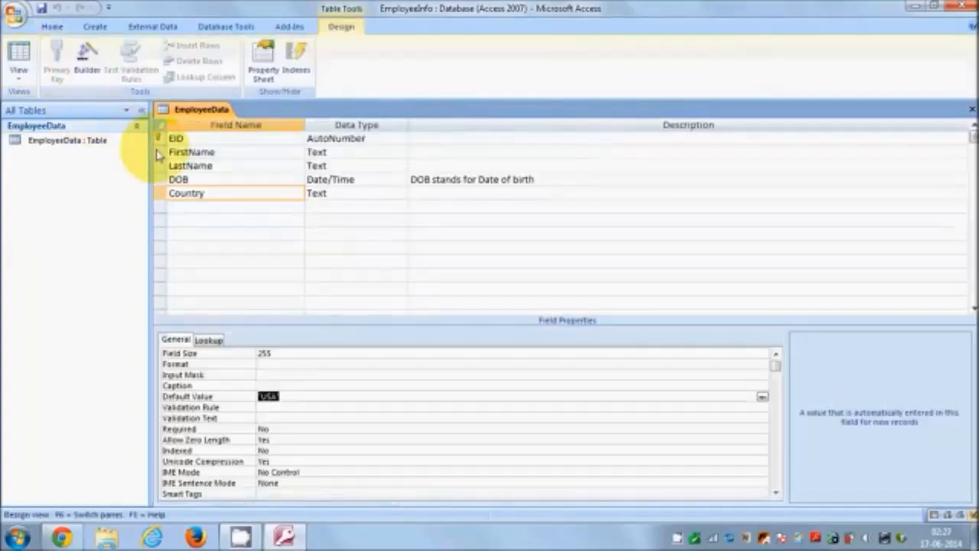
- Remove the primary key from the EID field and set Country as the primary key
left_click(196, 141)
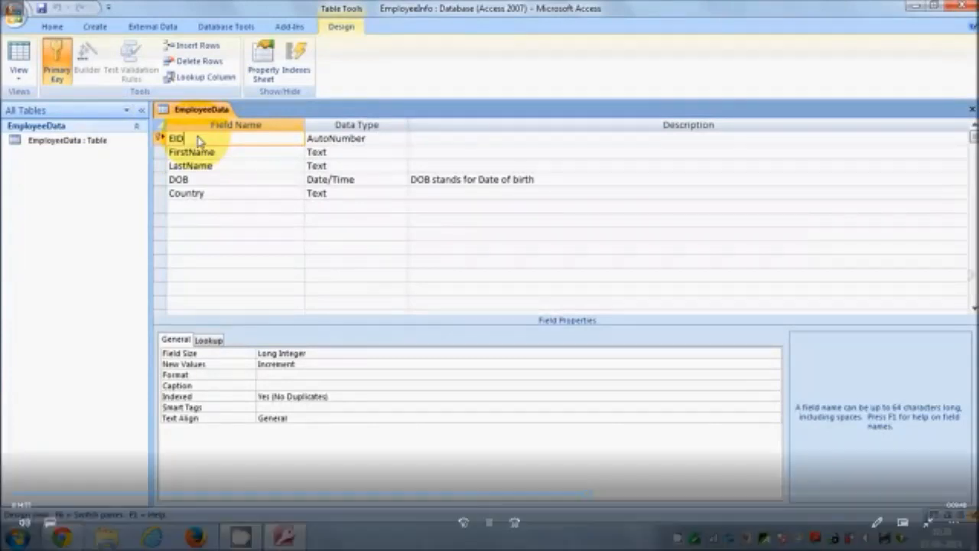
left_click(56, 61)
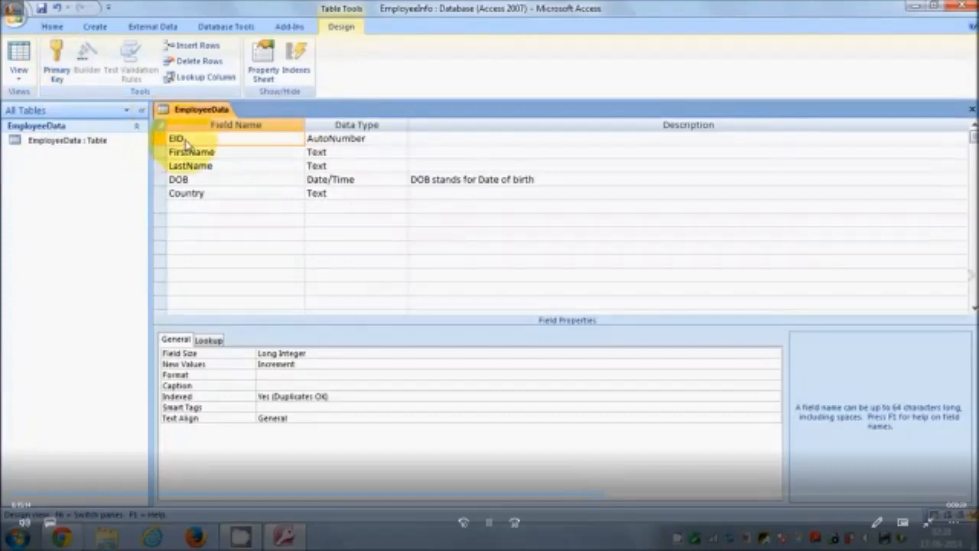
left_click(196, 211)
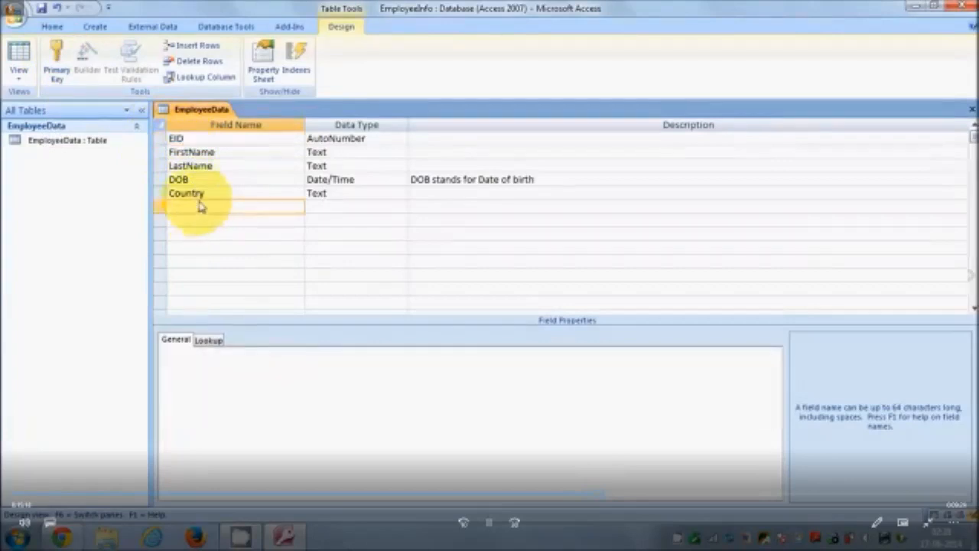
left_click(204, 195)
left_click(63, 67)
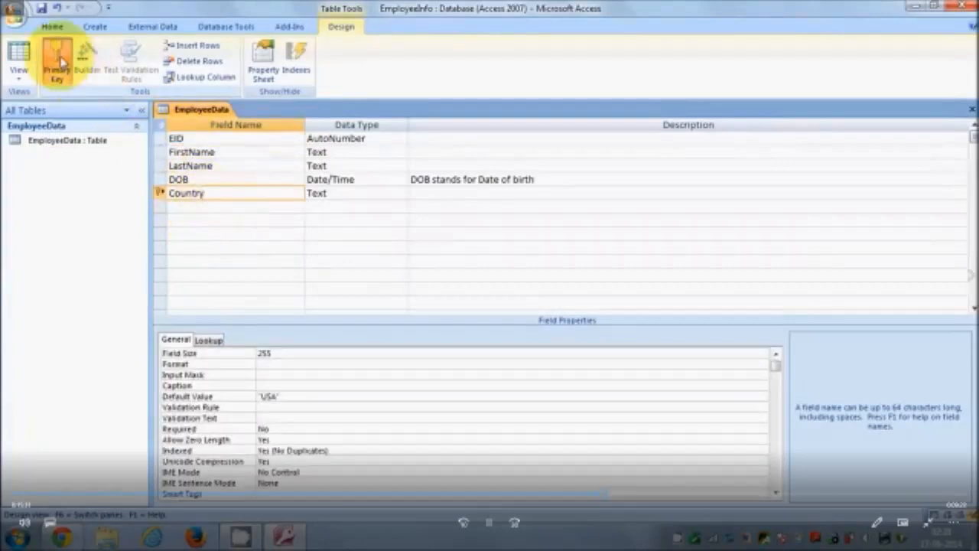
- Set the EID field as the primary key in place of Country
left_click(211, 141)
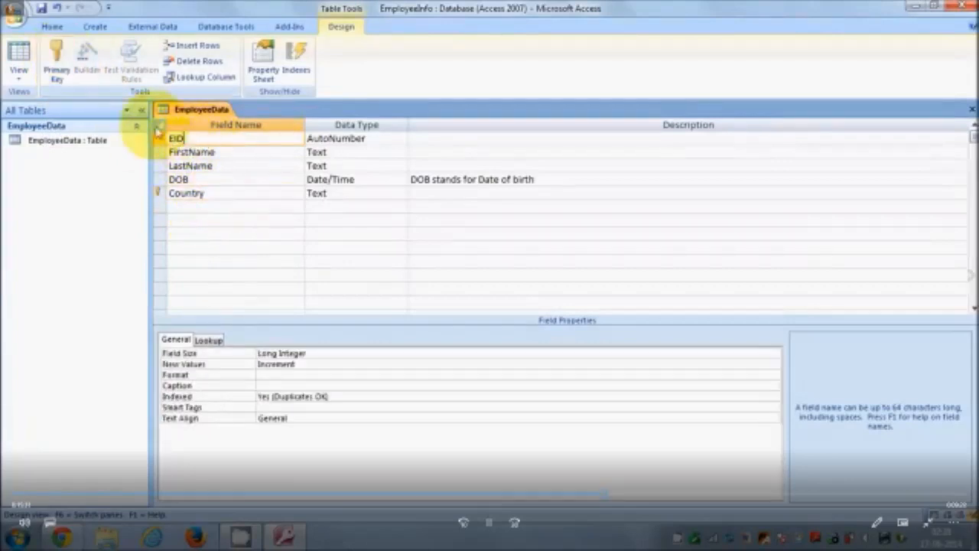
left_click(56, 61)
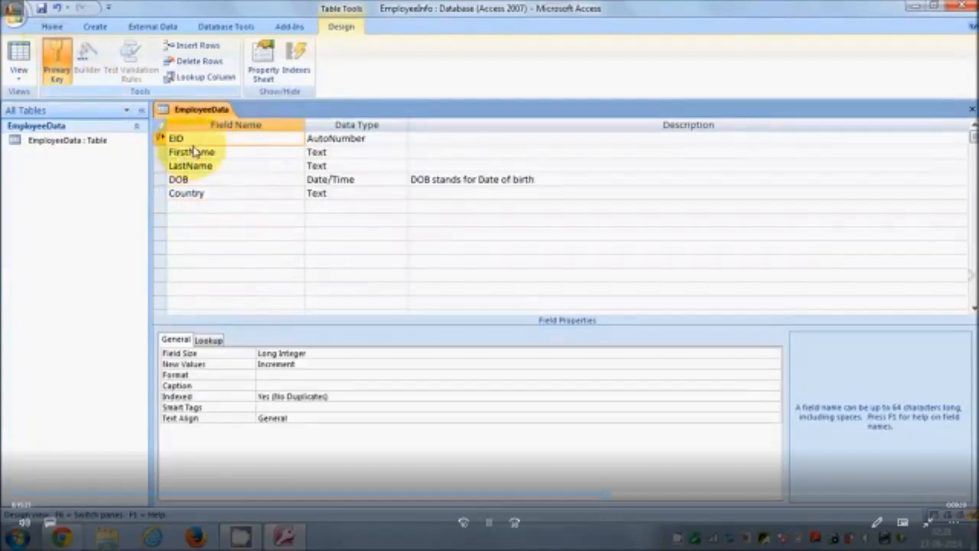
left_click(171, 141)
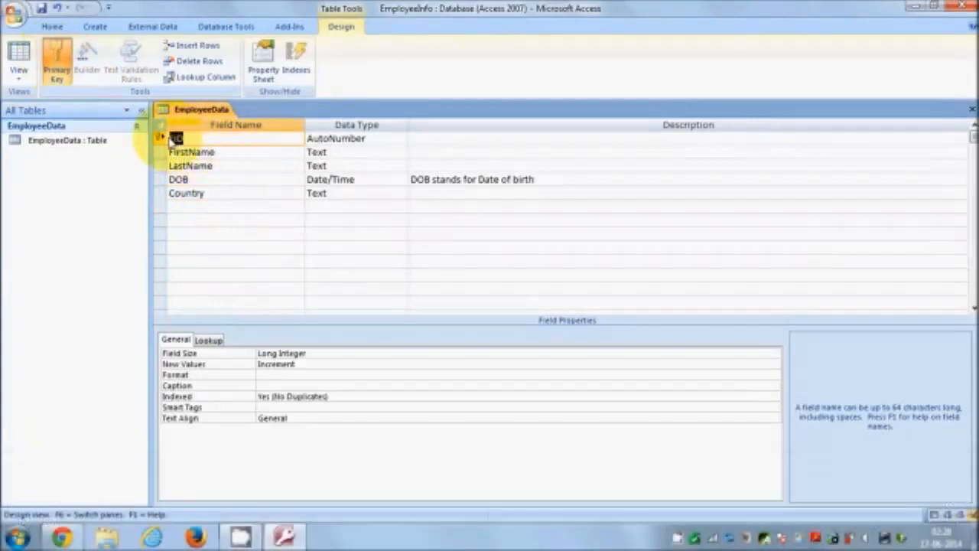
left_click(195, 143)
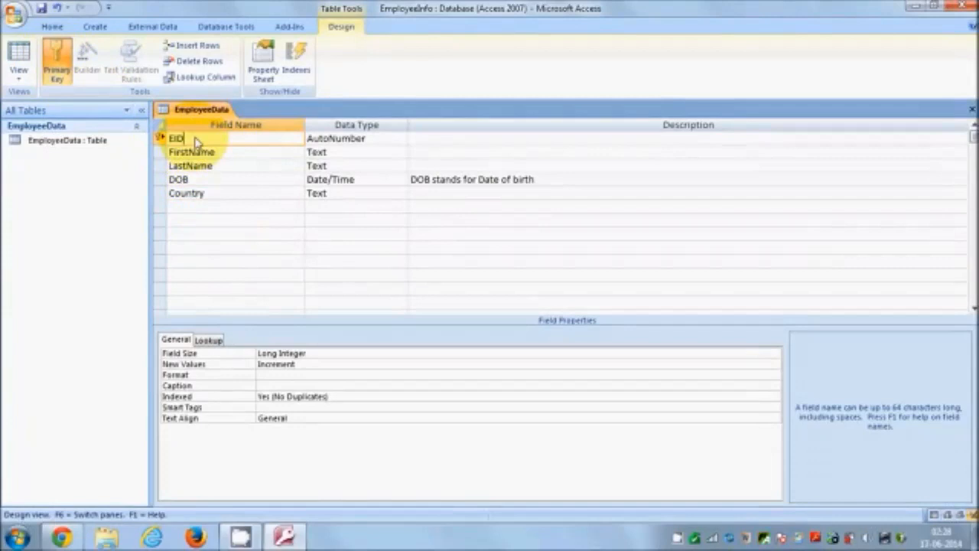
left_click(165, 138)
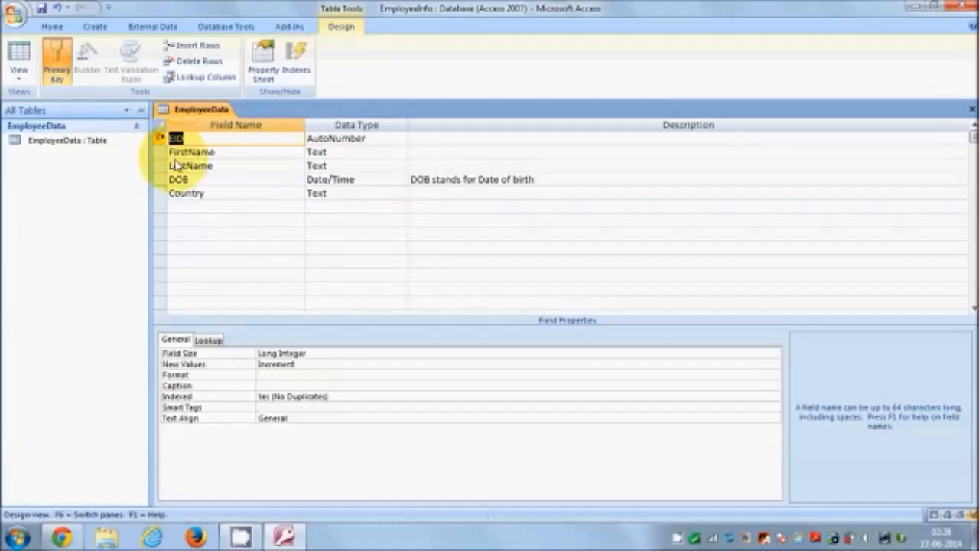
- Save the EmployeeData table, switch to Datasheet view and enter the employee's first name in the first record
left_click(21, 58)
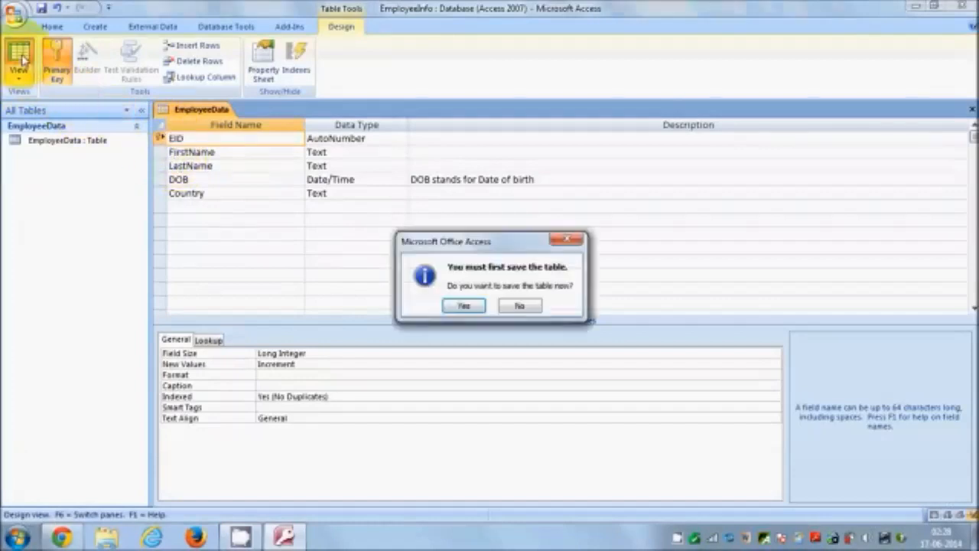
left_click(461, 306)
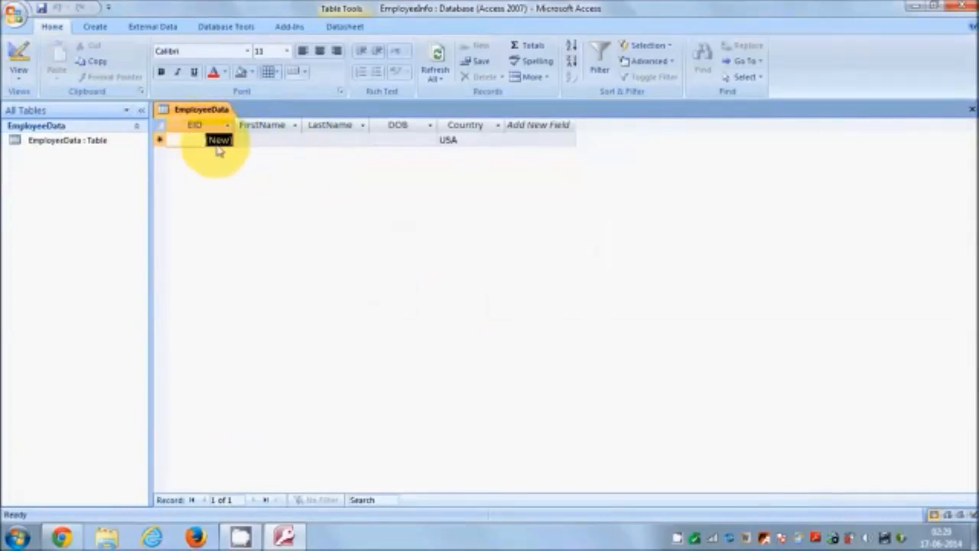
left_click(257, 145)
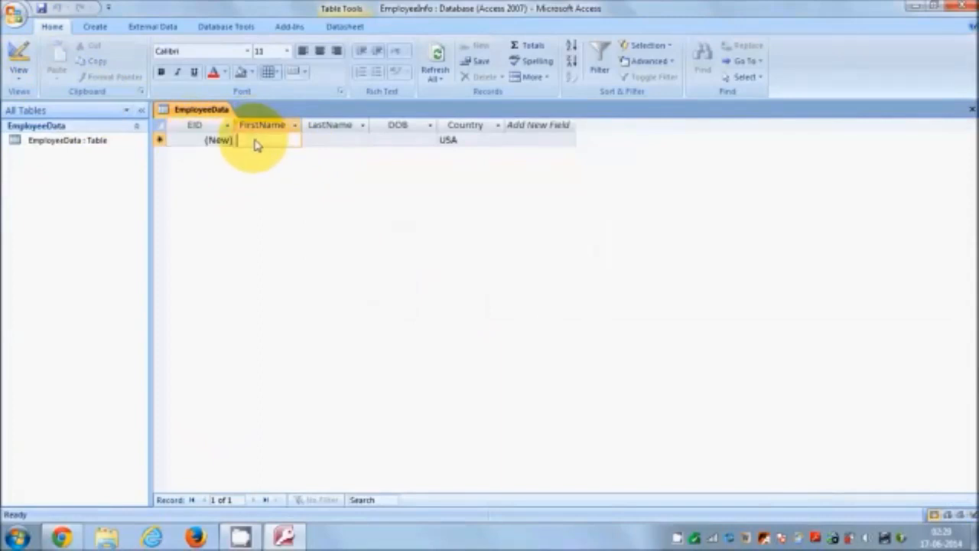
type("Mar")
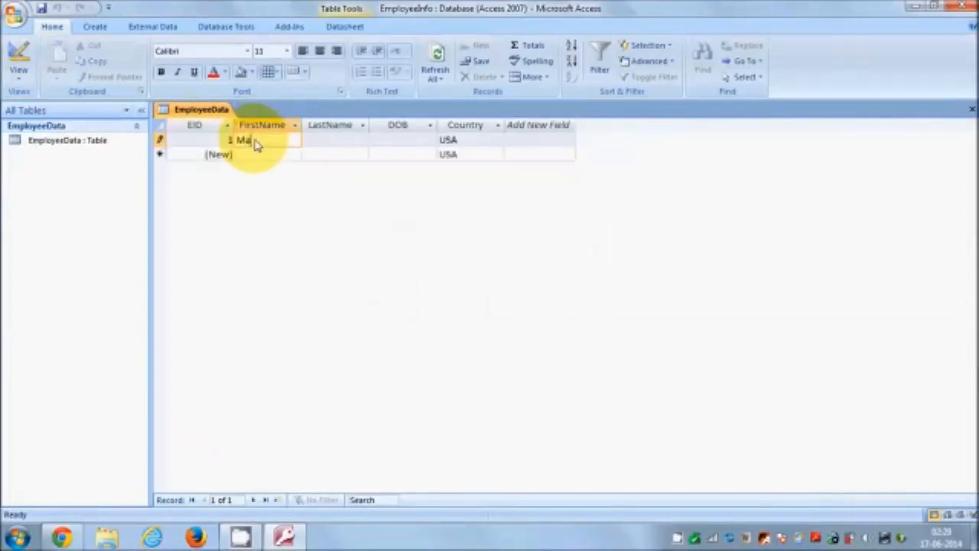
type("k")
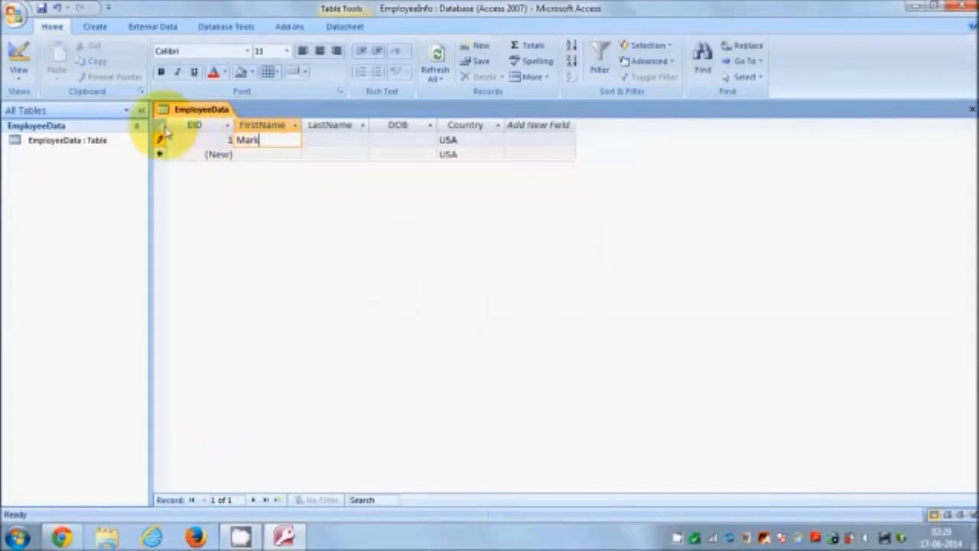
- Check the key in Design view, return to Datasheet view and fill in the first record's last name and date of birth
left_click(18, 58)
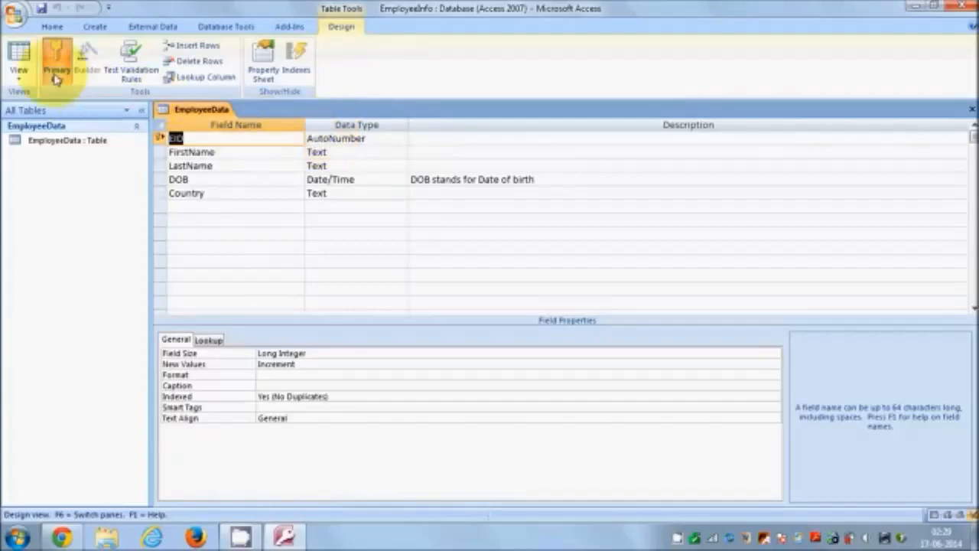
left_click(18, 59)
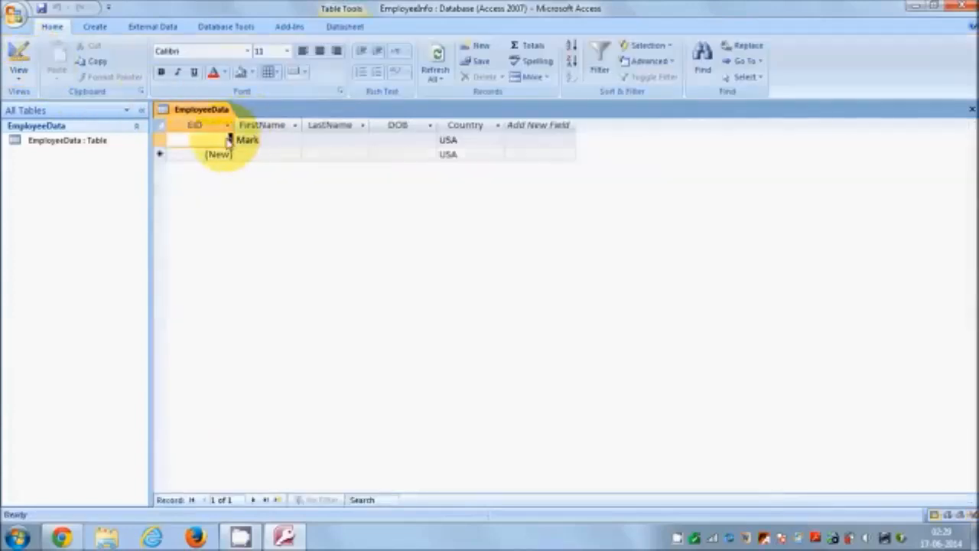
left_click(338, 141)
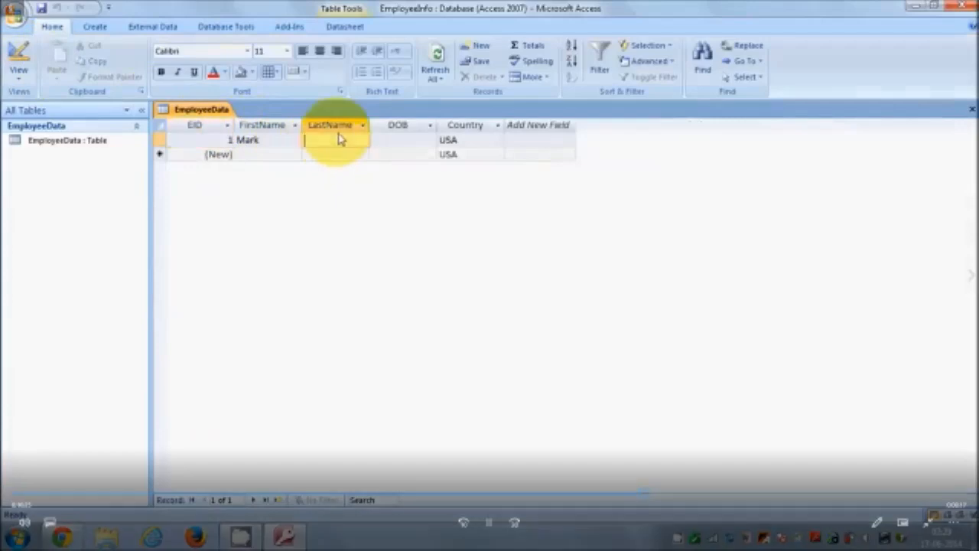
type("esar")
left_click(401, 143)
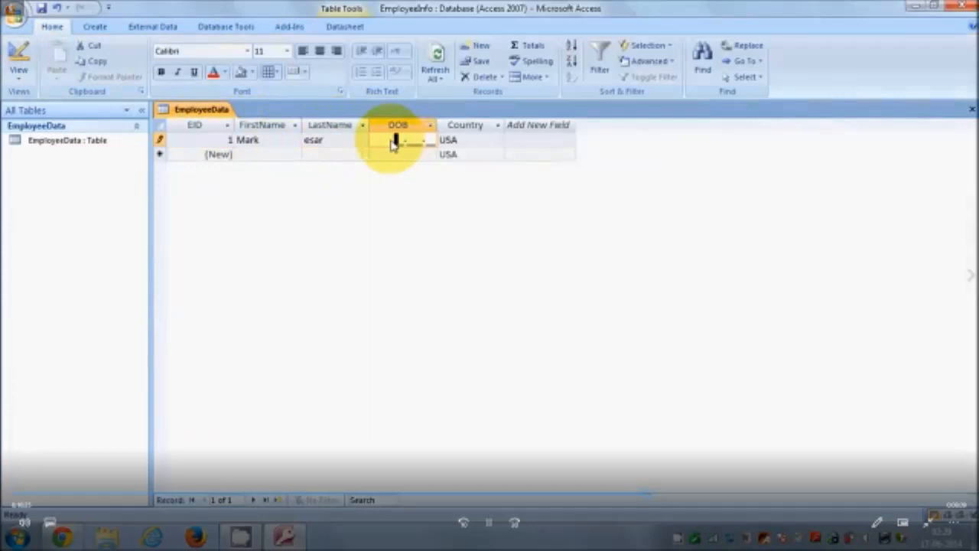
type("19-Jun-88")
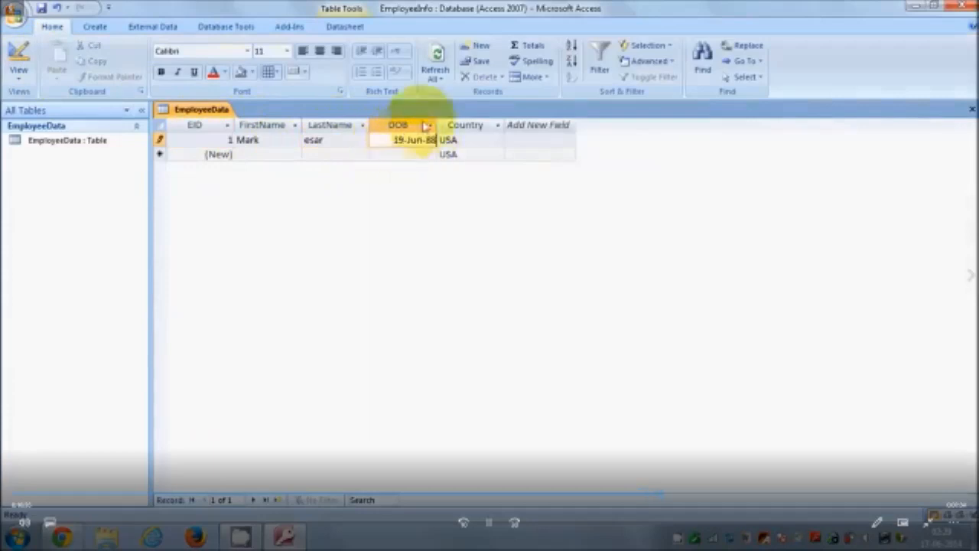
left_click(463, 143)
- Return to Design view and add a field named Phone with the Text data type below Country
left_click(18, 61)
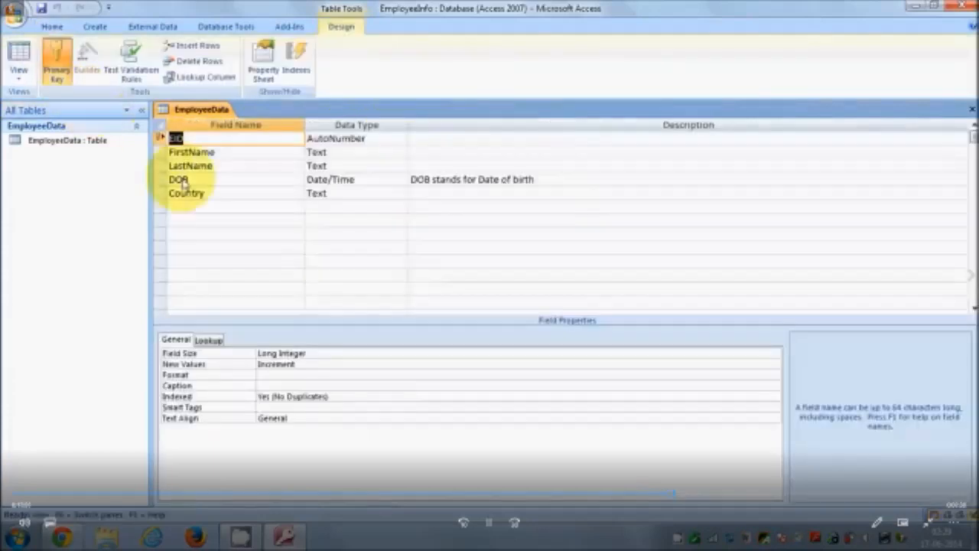
left_click(204, 208)
type("Phone")
left_click(317, 206)
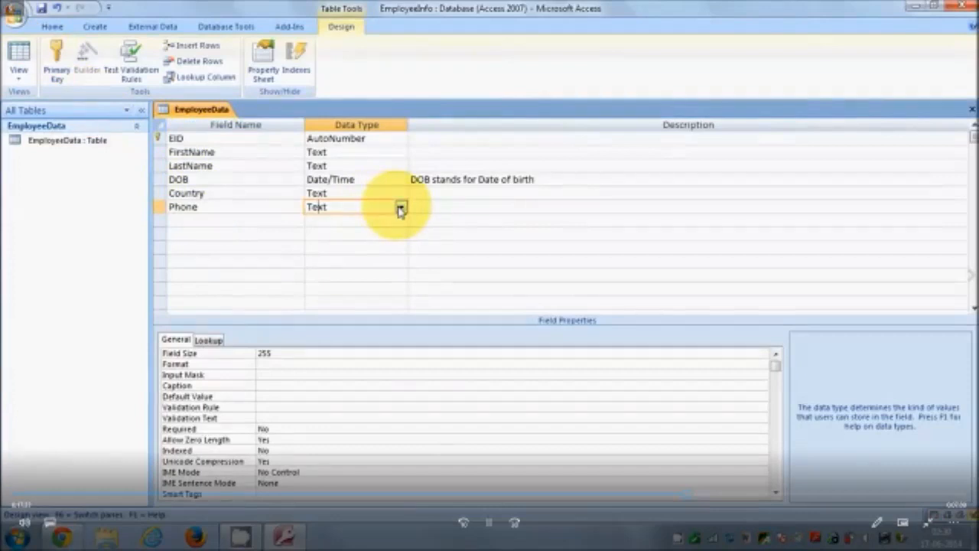
- Start the Input Mask Wizard for the Phone field, look through the available masks and open the mask list for editing
double_click(219, 373)
left_click(393, 212)
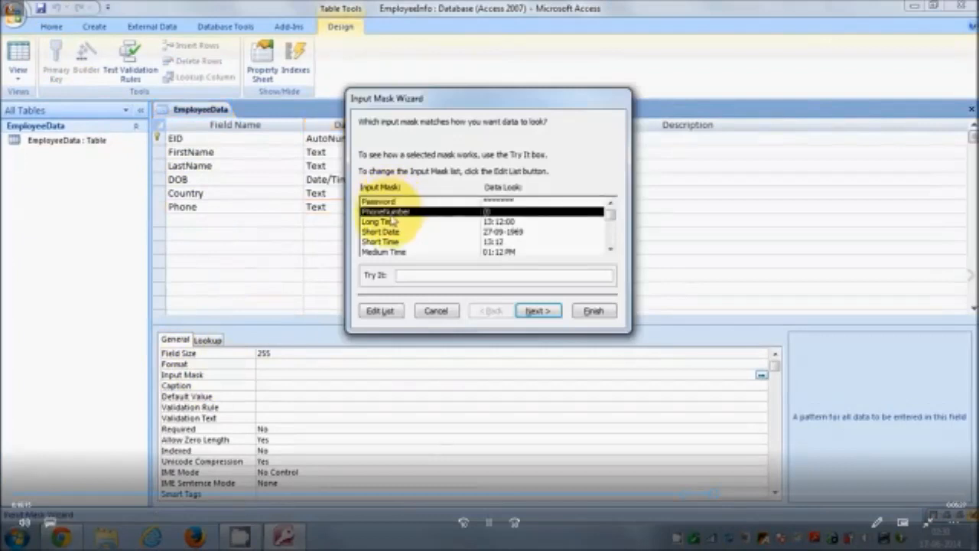
left_click(397, 221)
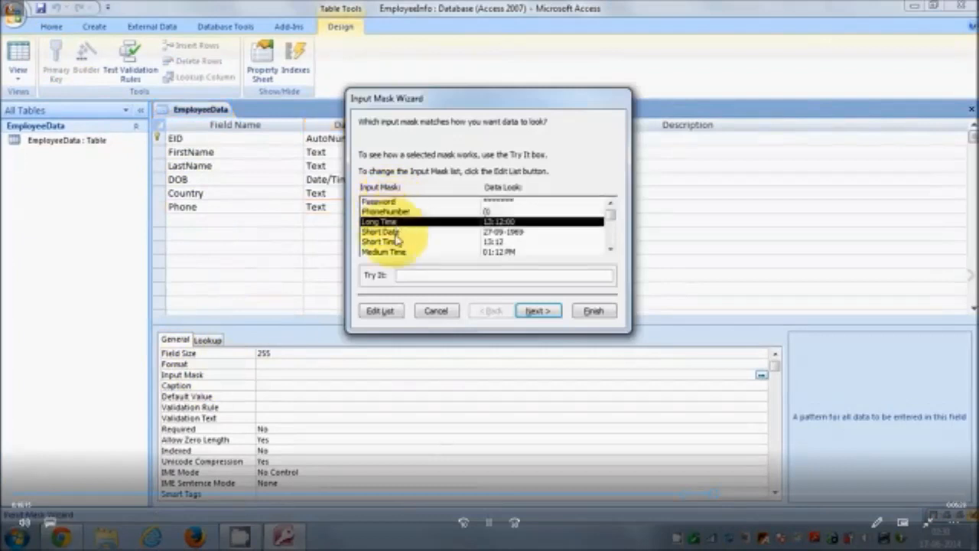
left_click(394, 241)
scroll(612, 243, "down", 2)
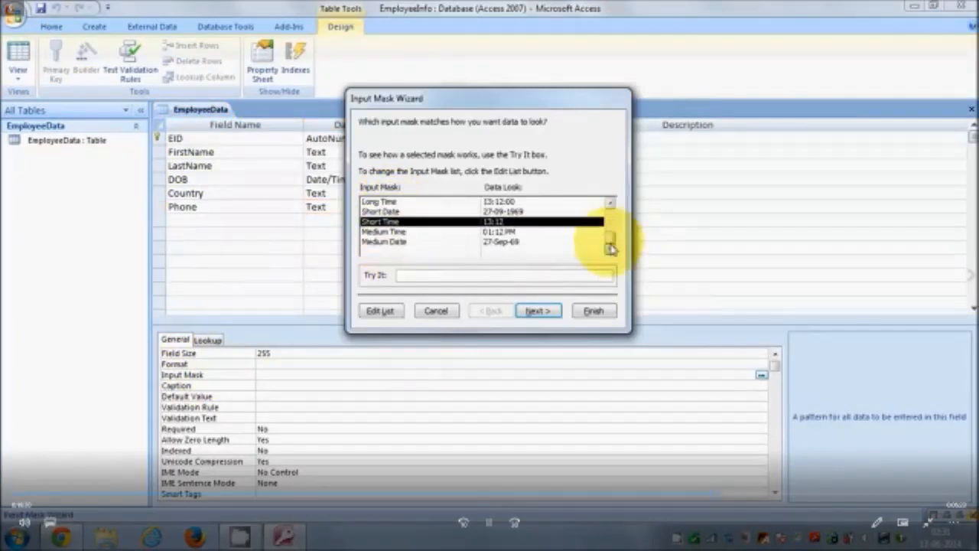
left_click(380, 310)
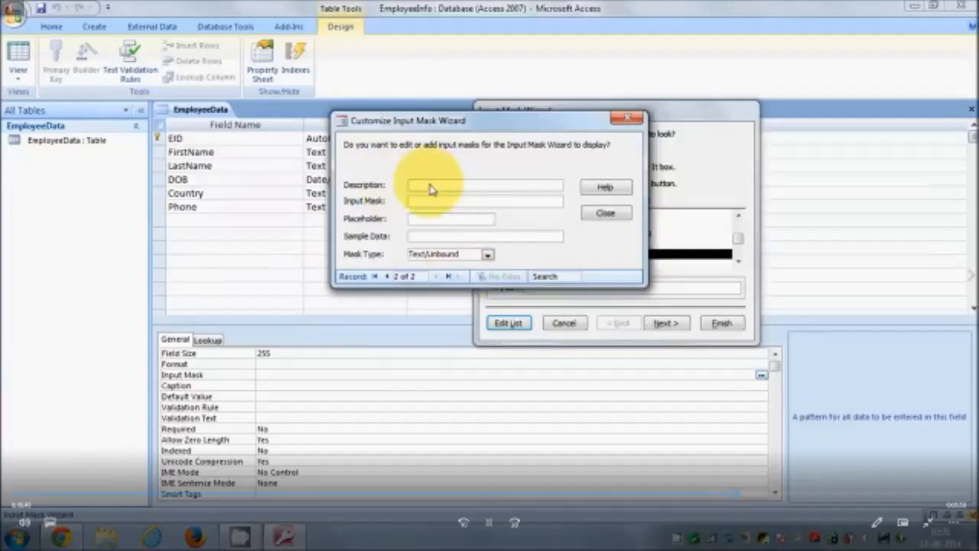
- Describe a custom mask as TelePhone Number, consult the help on mask characters and enter the input mask (000)000000
left_click(462, 185)
type("TelePhone Number")
key("Tab")
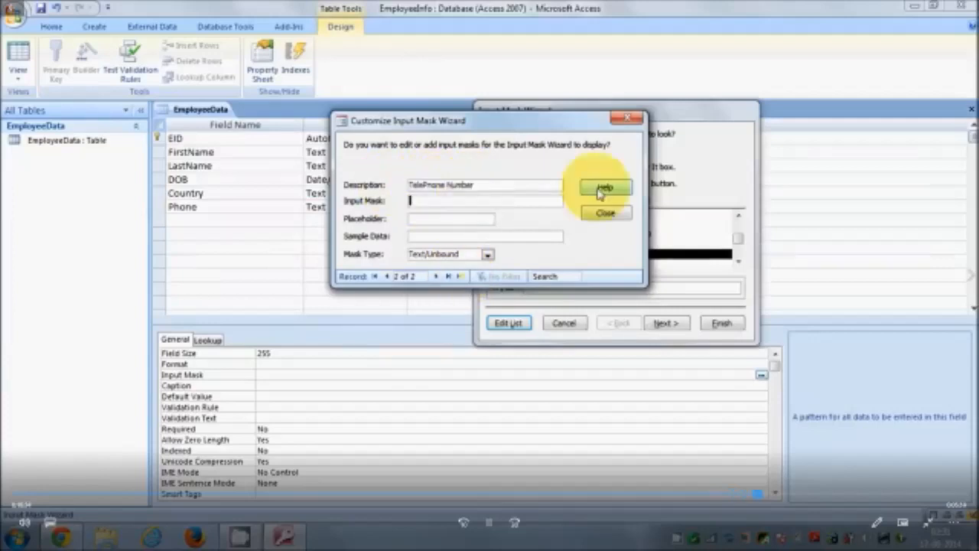
left_click(598, 191)
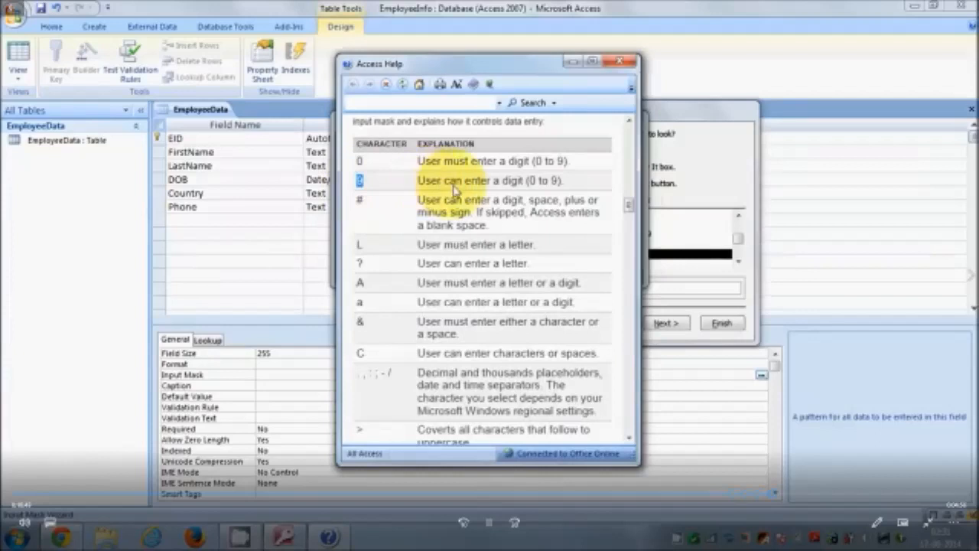
key("alt+Tab")
type("(000)000000")
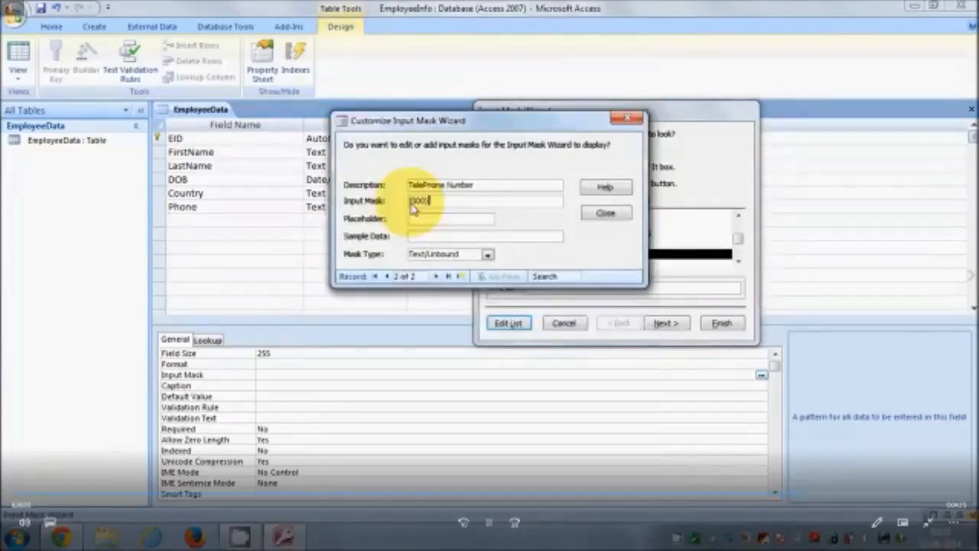